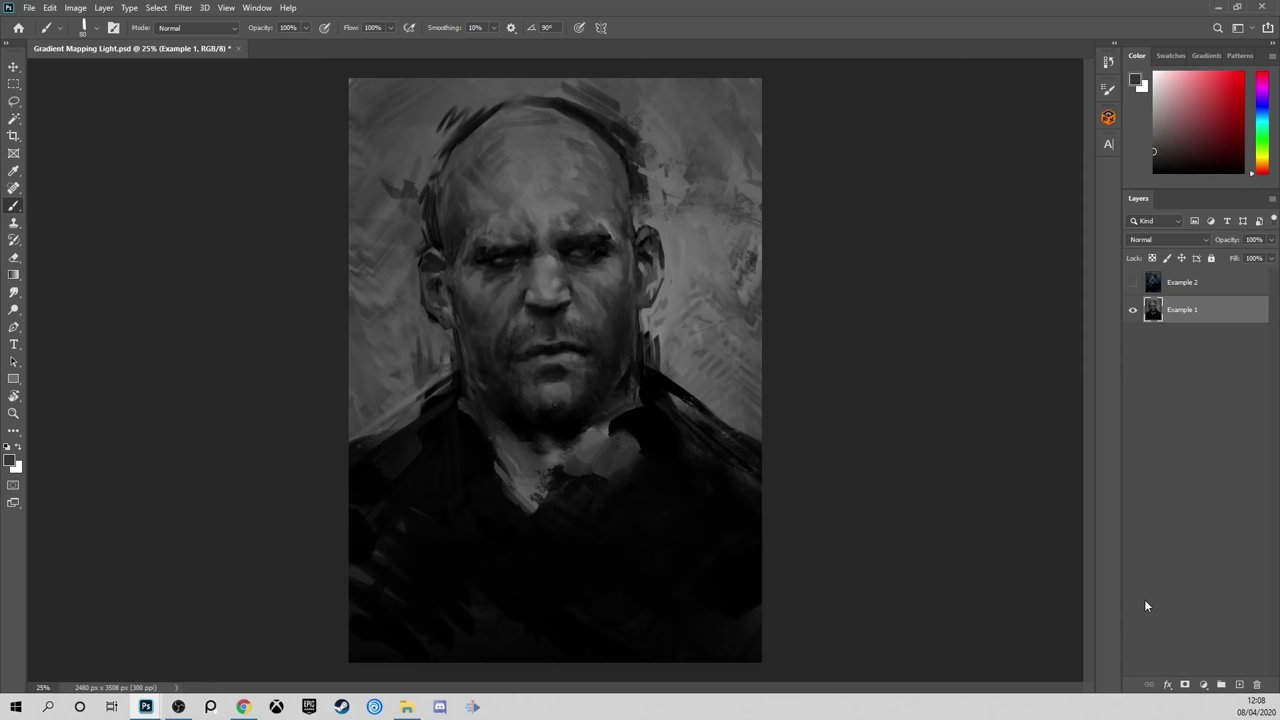
Add a Gradient Map adjustment layer above Example 1 and set the gradient's starting colour stop to black (000000)
{"action": "left_click", "coordinate": [1203, 684]}
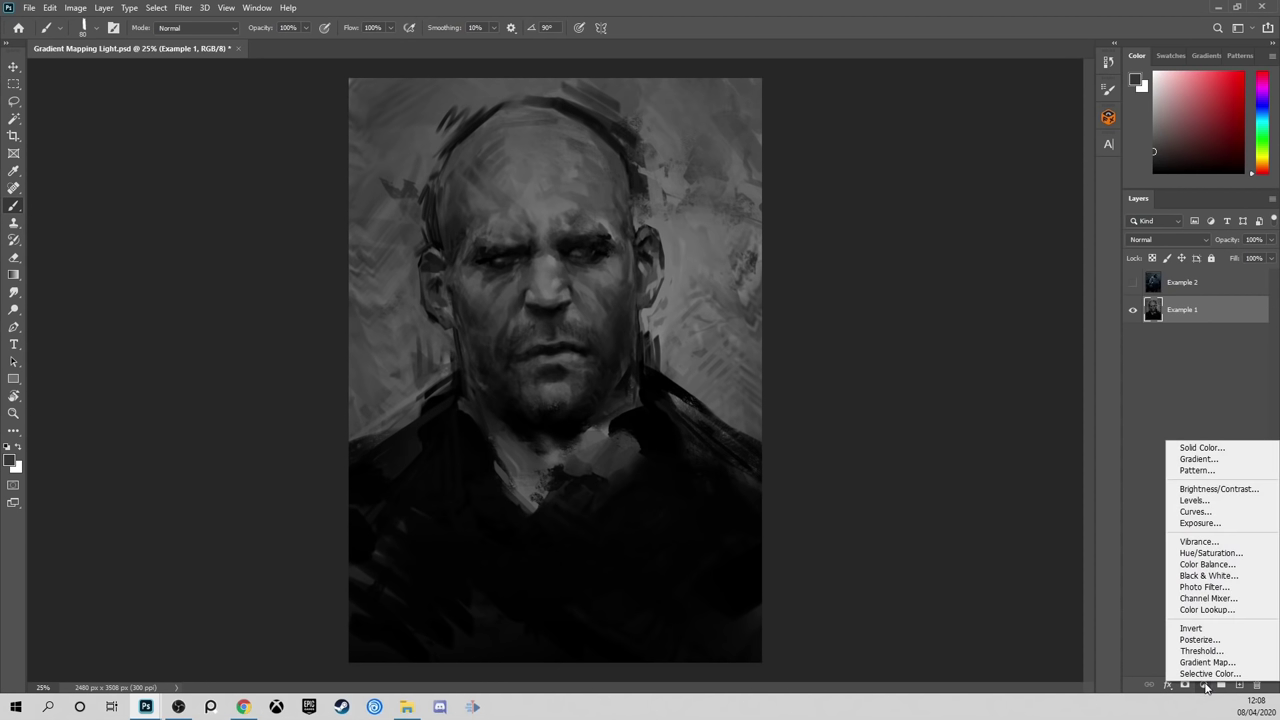
{"action": "left_click", "coordinate": [1208, 662]}
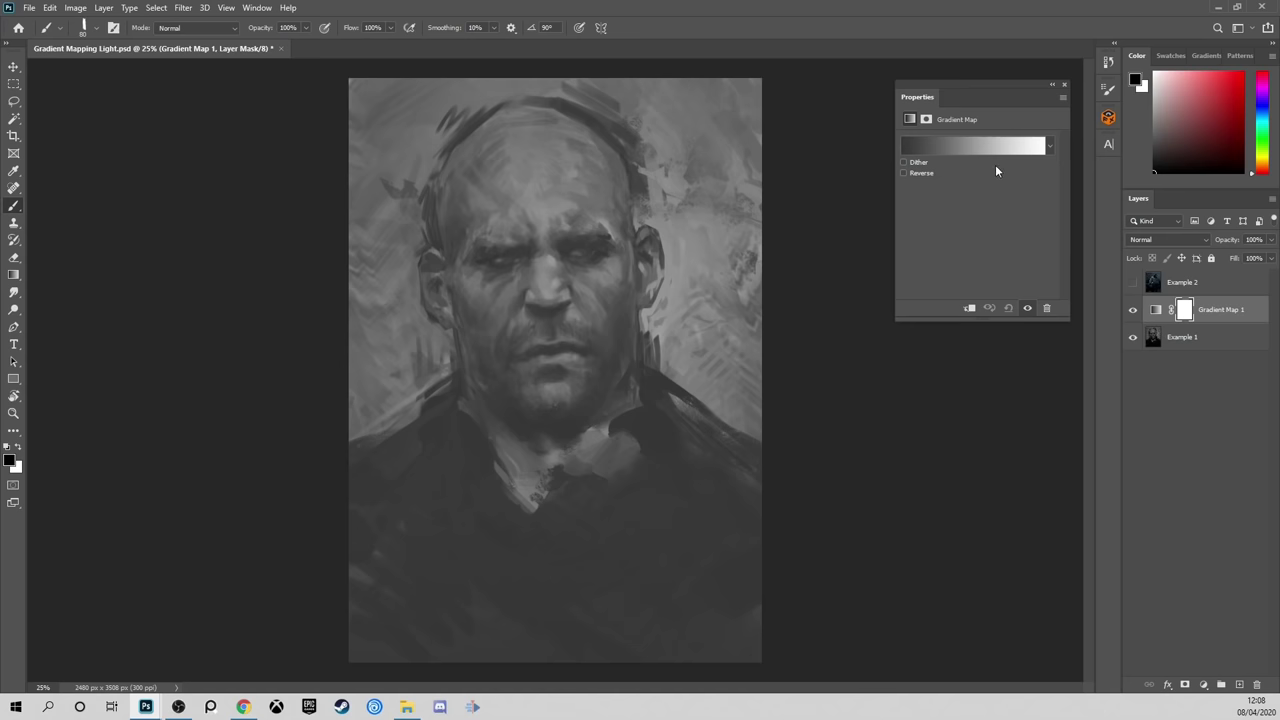
{"action": "left_click", "coordinate": [966, 145]}
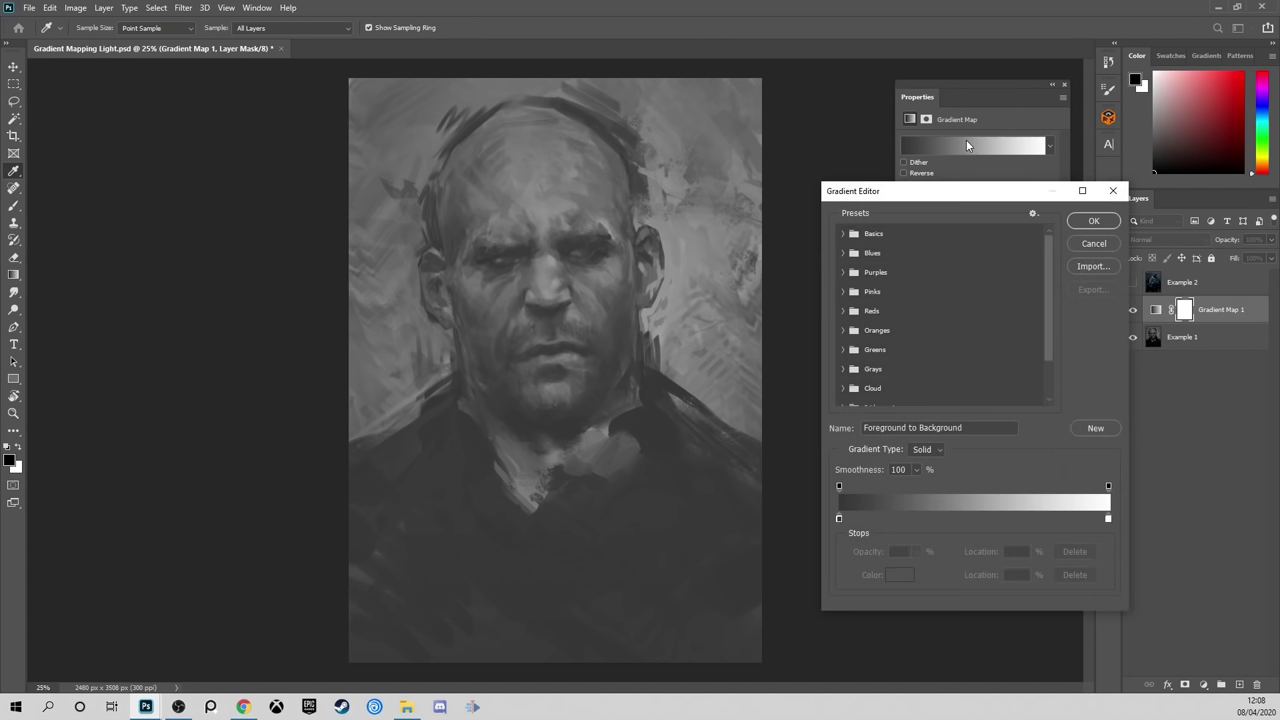
{"action": "left_click", "coordinate": [839, 519]}
{"action": "left_click", "coordinate": [890, 572]}
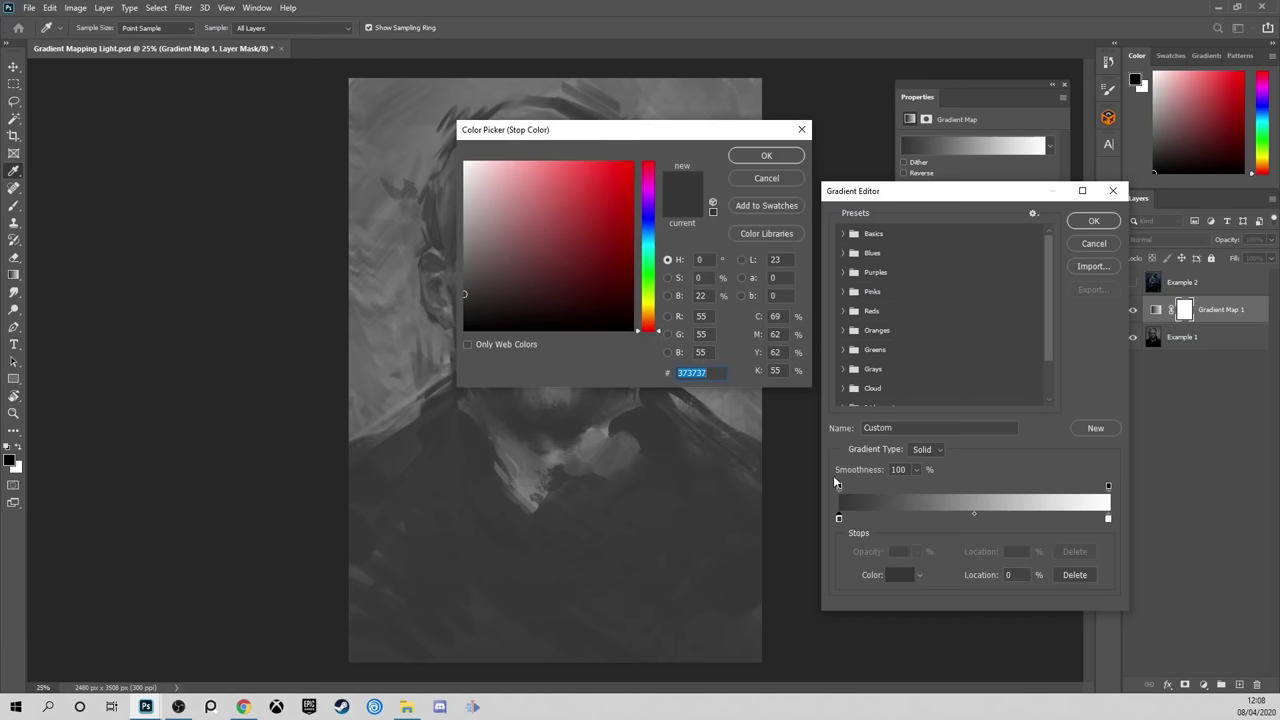
{"action": "type", "text": "000000"}
{"action": "left_click", "coordinate": [760, 156]}
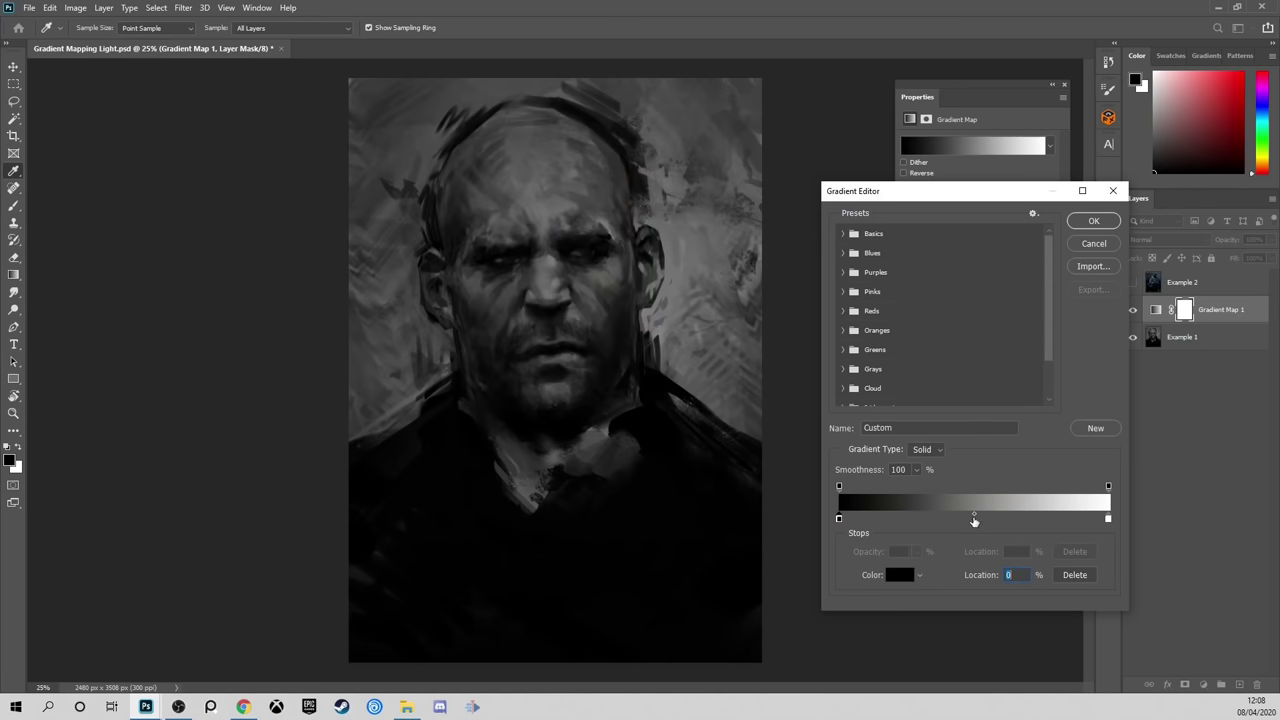
Add a colour stop at 50% of the gradient and make it dark red, 961500
{"action": "left_click", "coordinate": [971, 518]}
{"action": "left_click", "coordinate": [888, 577]}
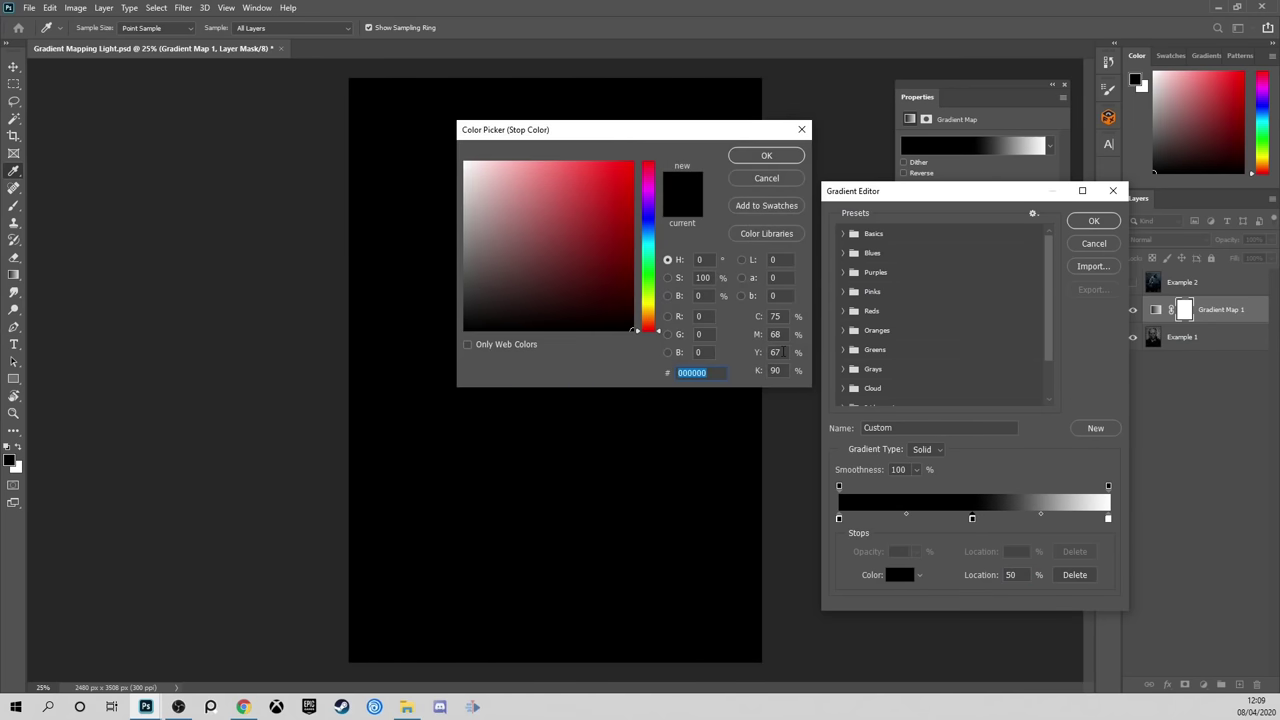
{"action": "left_click_drag", "start_coordinate": [650, 332], "coordinate": [650, 327]}
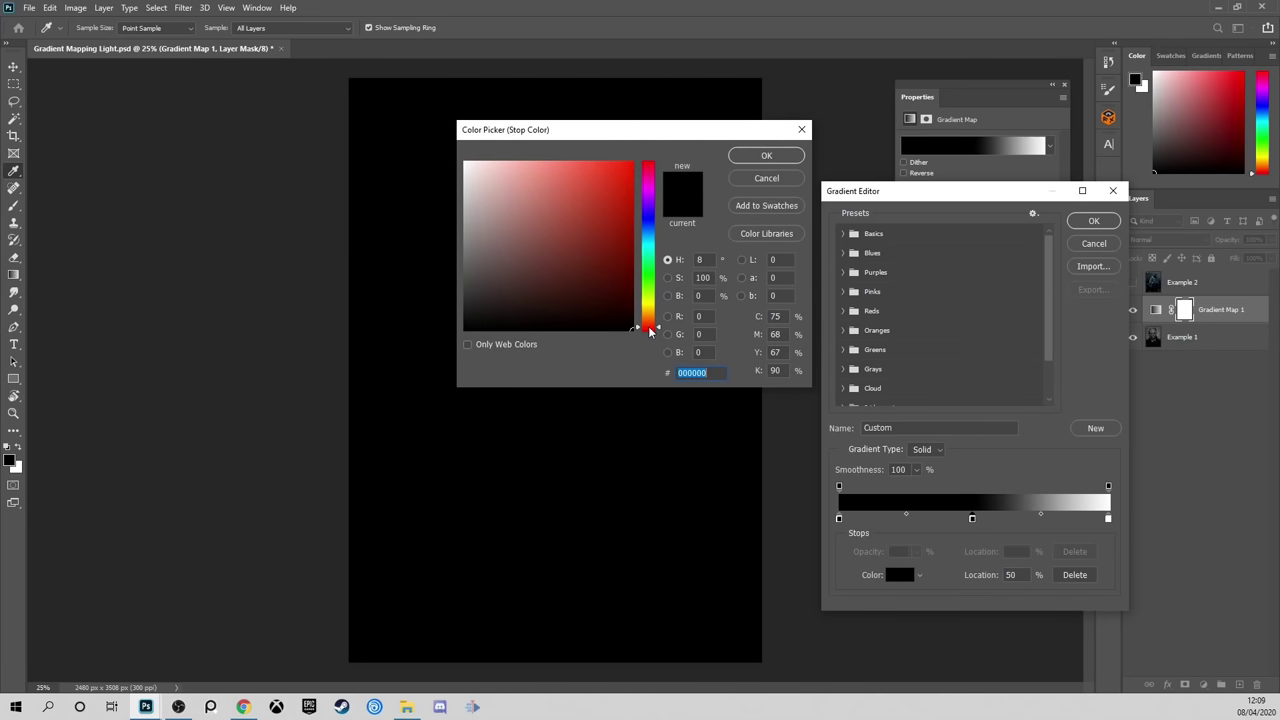
{"action": "left_click_drag", "start_coordinate": [620, 229], "coordinate": [652, 238]}
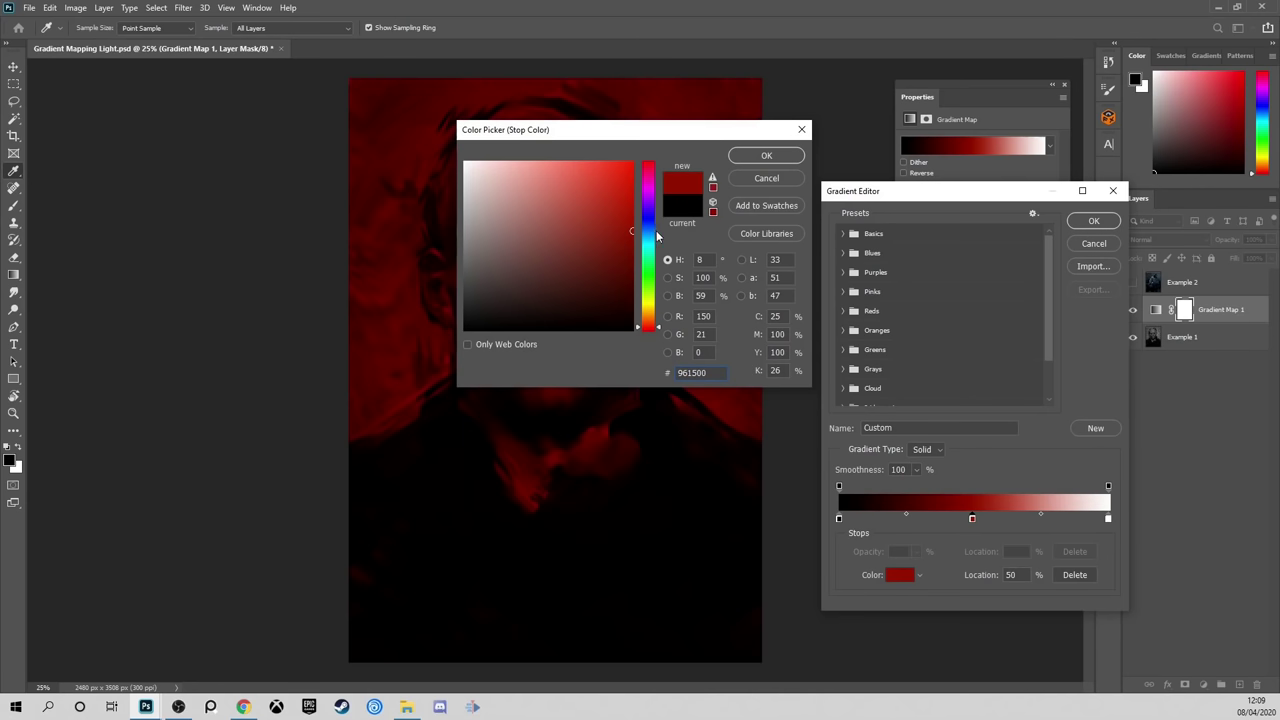
{"action": "left_click", "coordinate": [762, 155]}
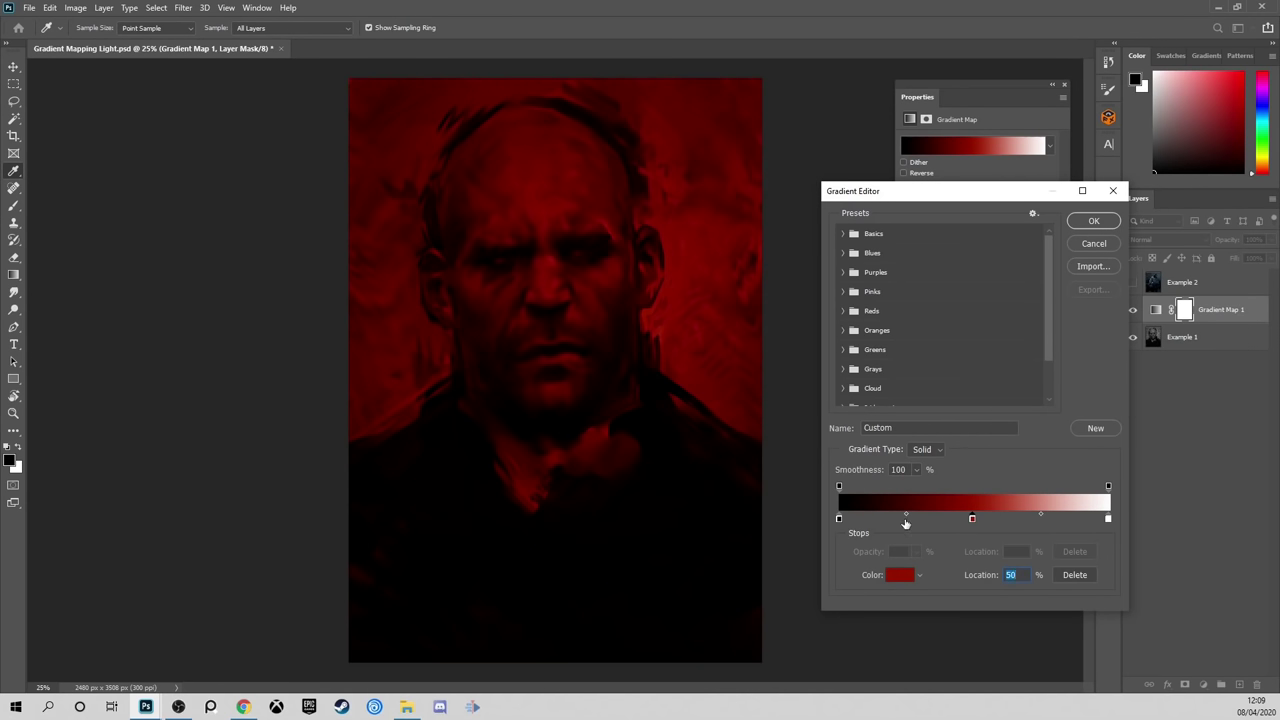
Add a colour stop at 24% of the gradient and make it a very dark red, 290808
{"action": "left_click", "coordinate": [905, 519]}
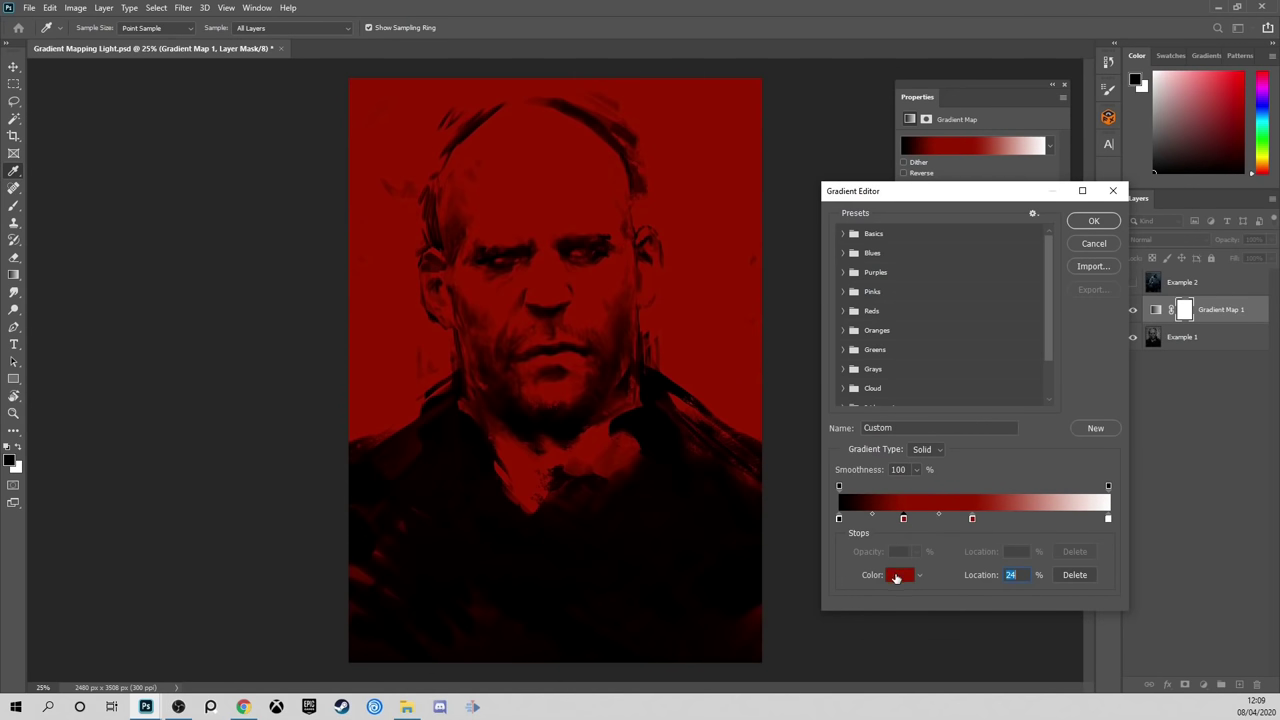
{"action": "left_click", "coordinate": [898, 575]}
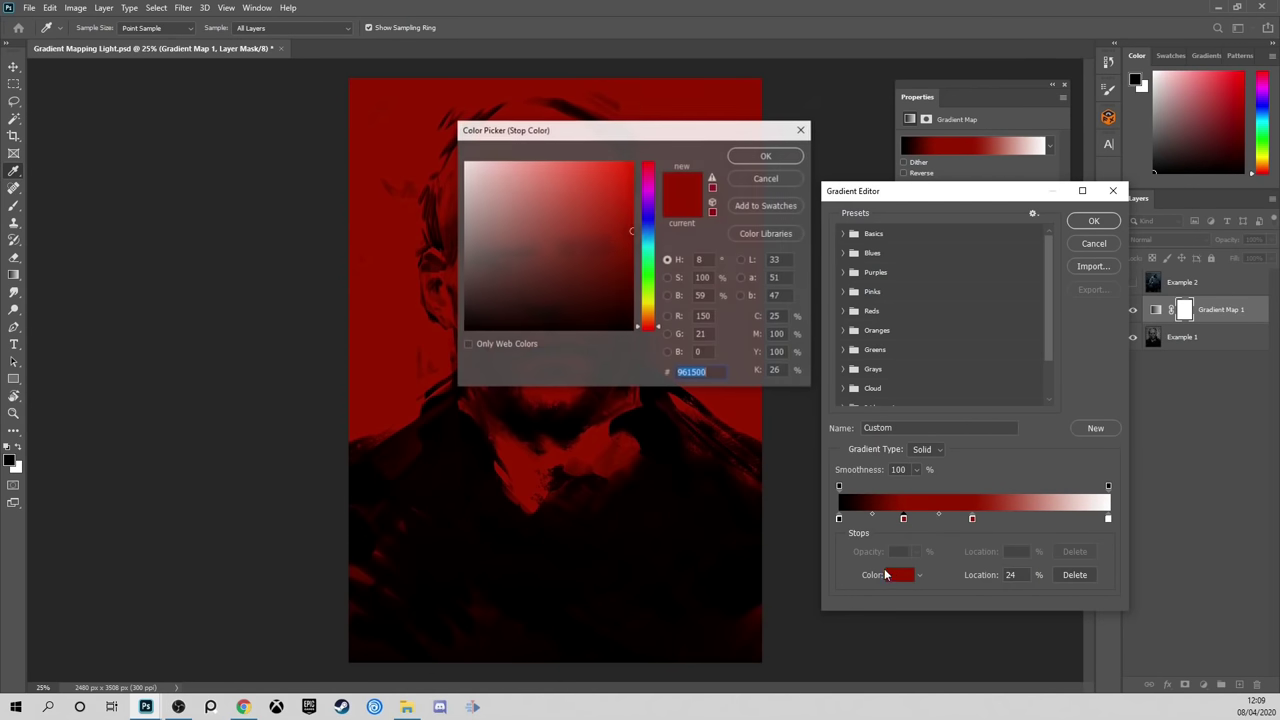
{"action": "left_click", "coordinate": [646, 330]}
{"action": "left_click_drag", "start_coordinate": [601, 291], "coordinate": [600, 301]}
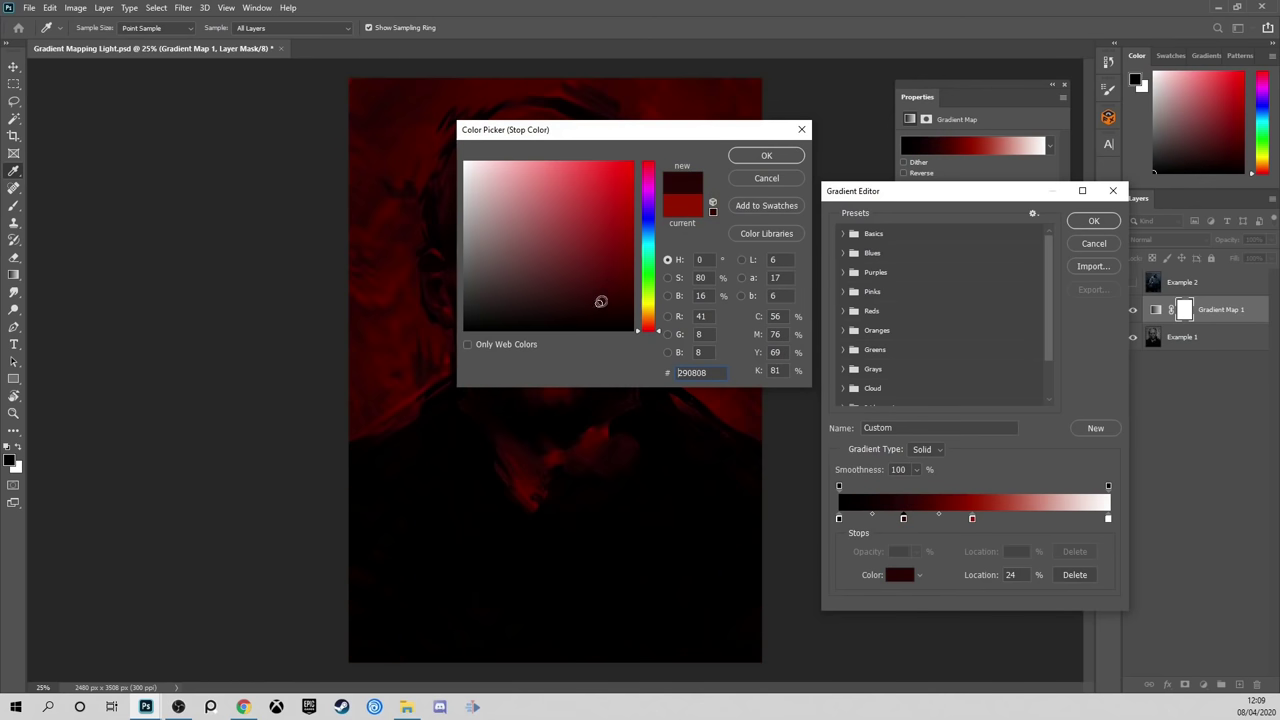
{"action": "left_click", "coordinate": [769, 160]}
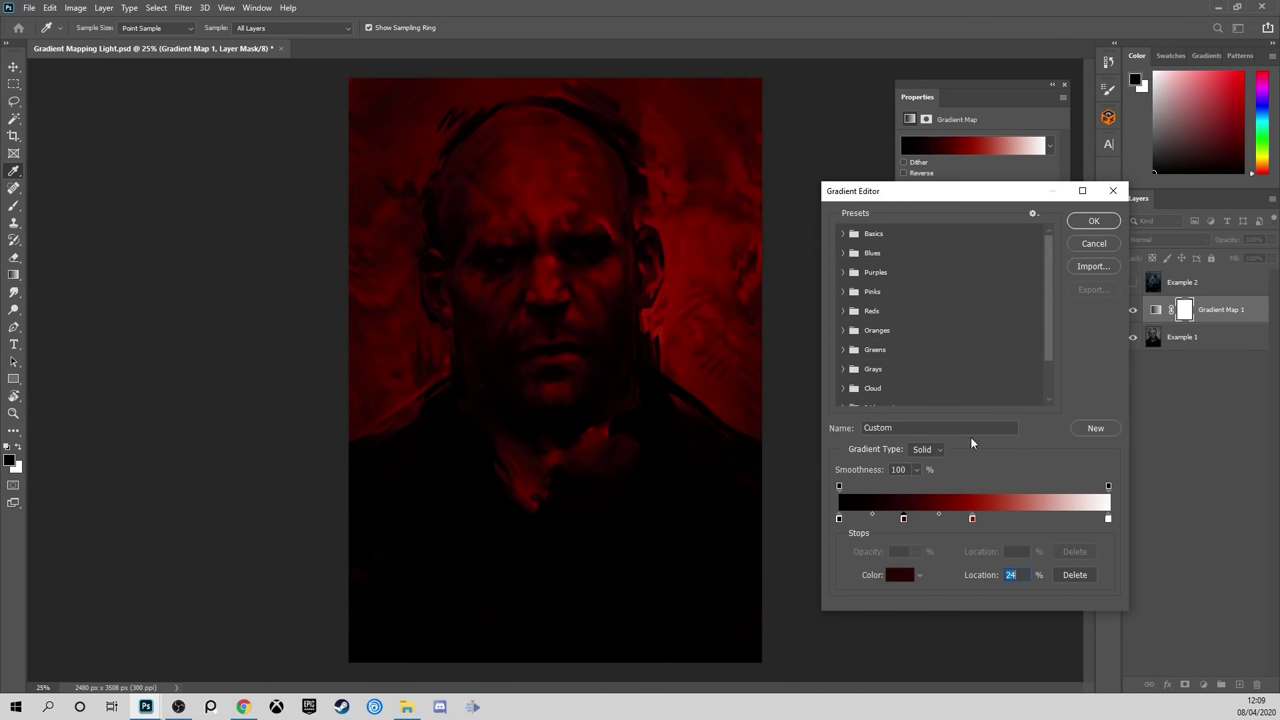
Add a colour stop at 66% of the gradient and make it a bright orange-red with hue 18°
{"action": "left_click", "coordinate": [1017, 520]}
{"action": "left_click", "coordinate": [897, 575]}
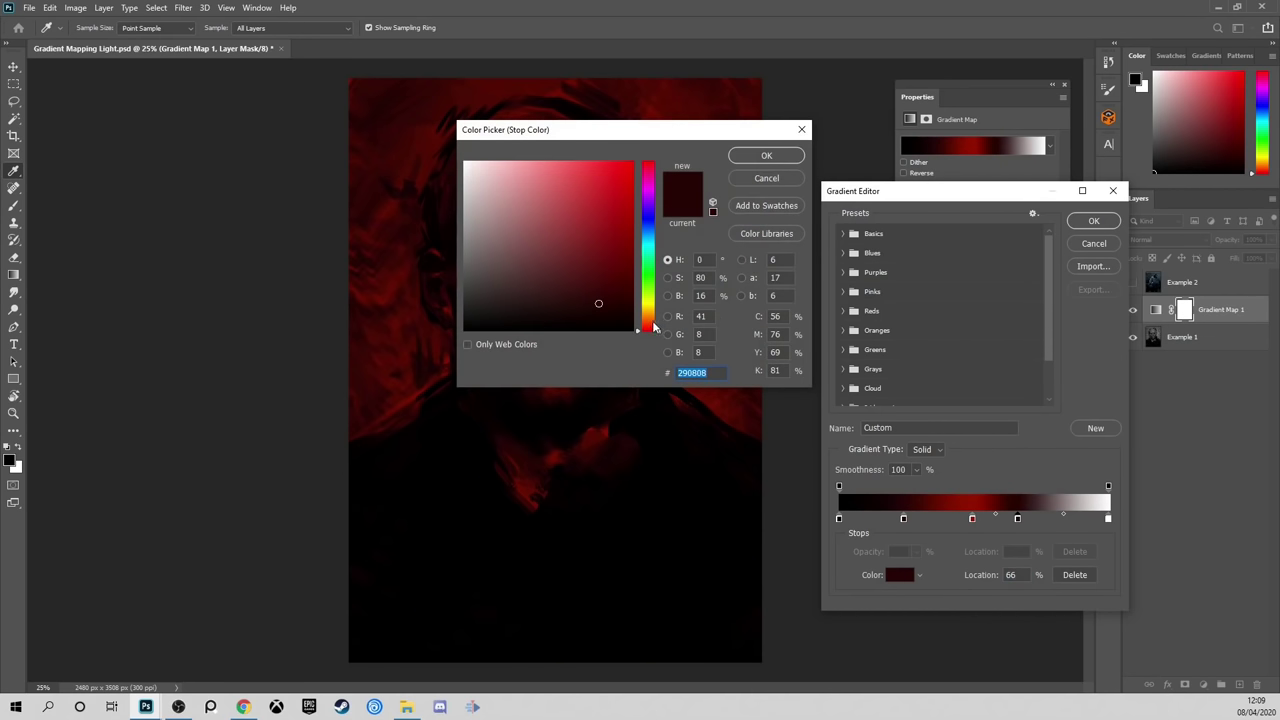
{"action": "left_click", "coordinate": [649, 325]}
{"action": "left_click", "coordinate": [630, 180]}
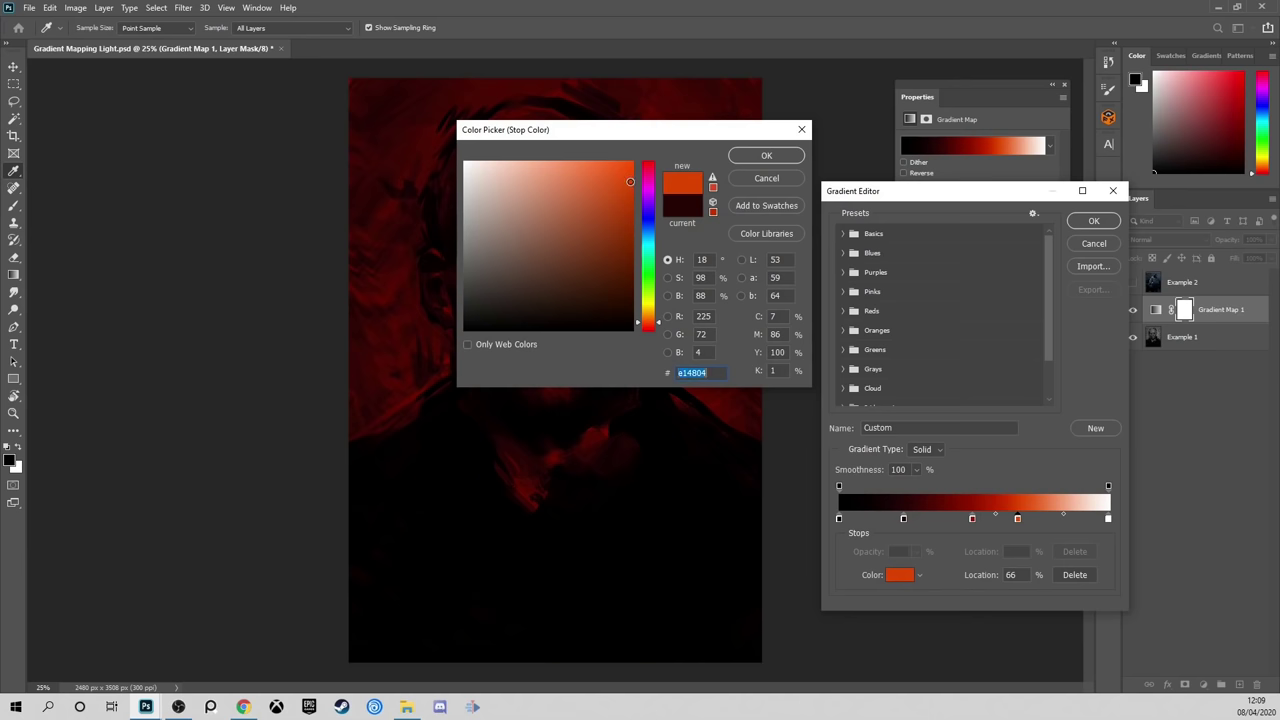
{"action": "left_click", "coordinate": [760, 156]}
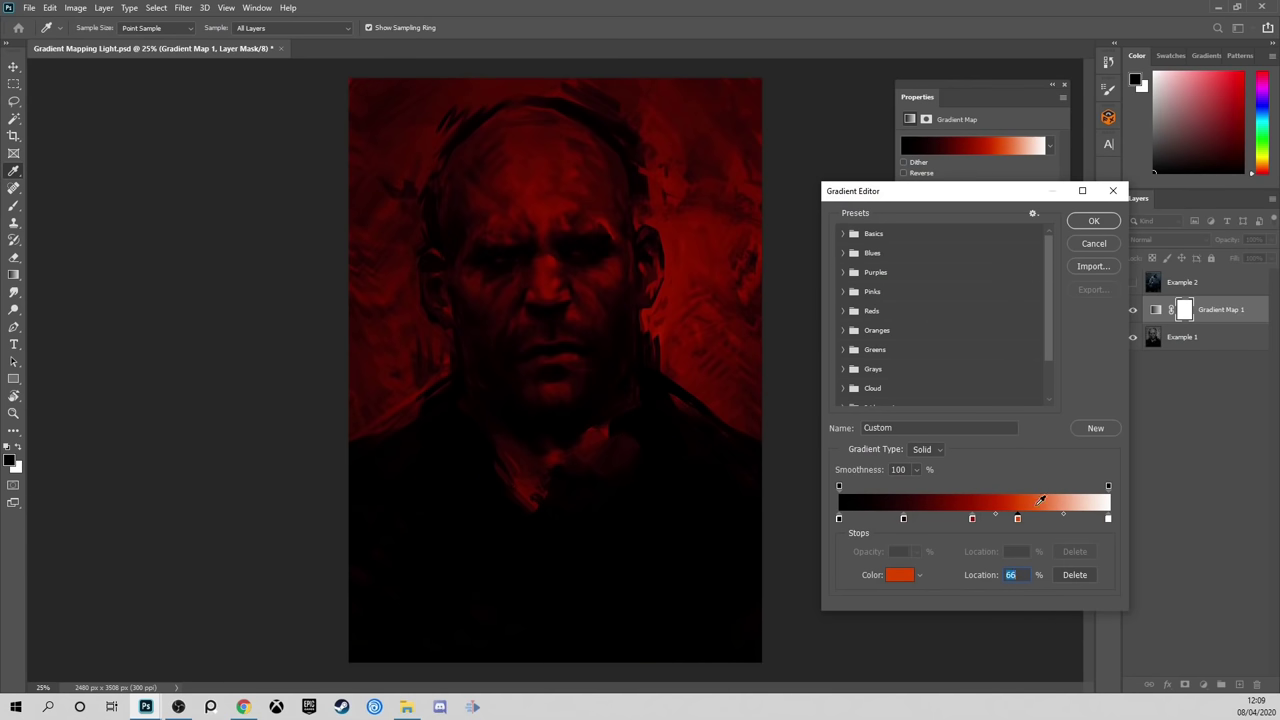
Add a bright yellow-orange colour stop at 82% with a hue of 37° and accept the edited gradient
{"action": "left_click", "coordinate": [1062, 520]}
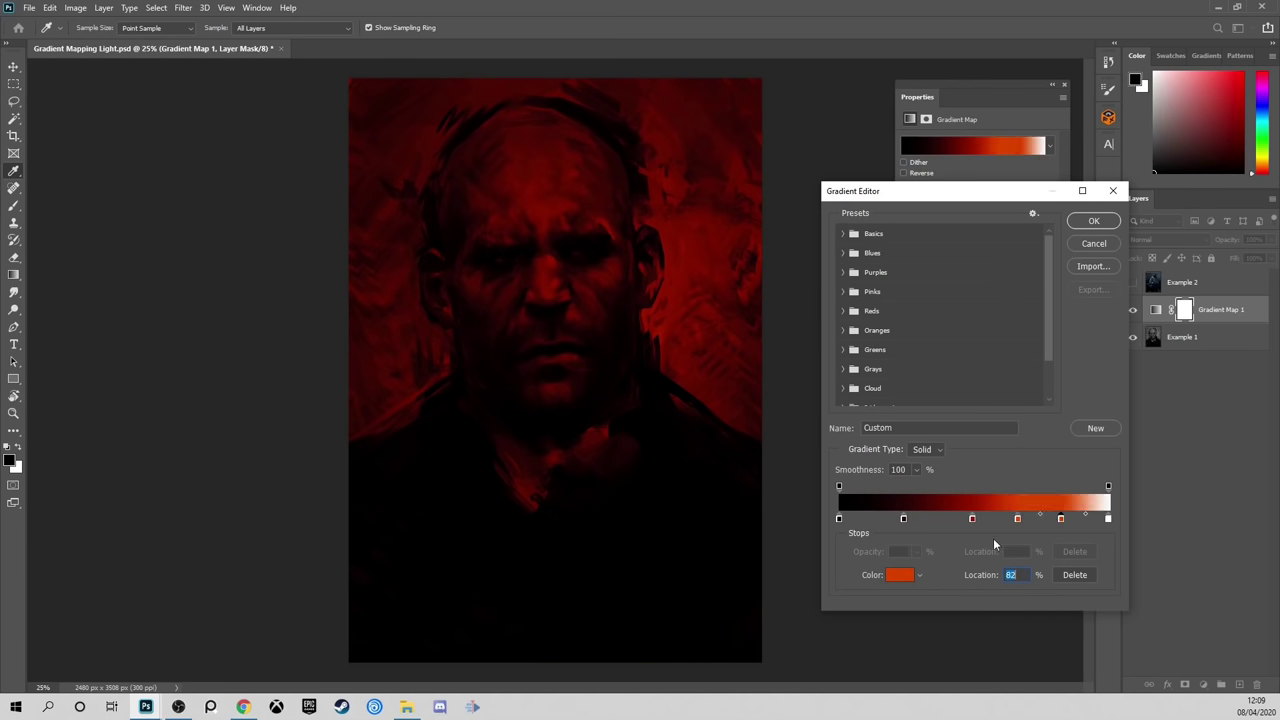
{"action": "left_click", "coordinate": [900, 575]}
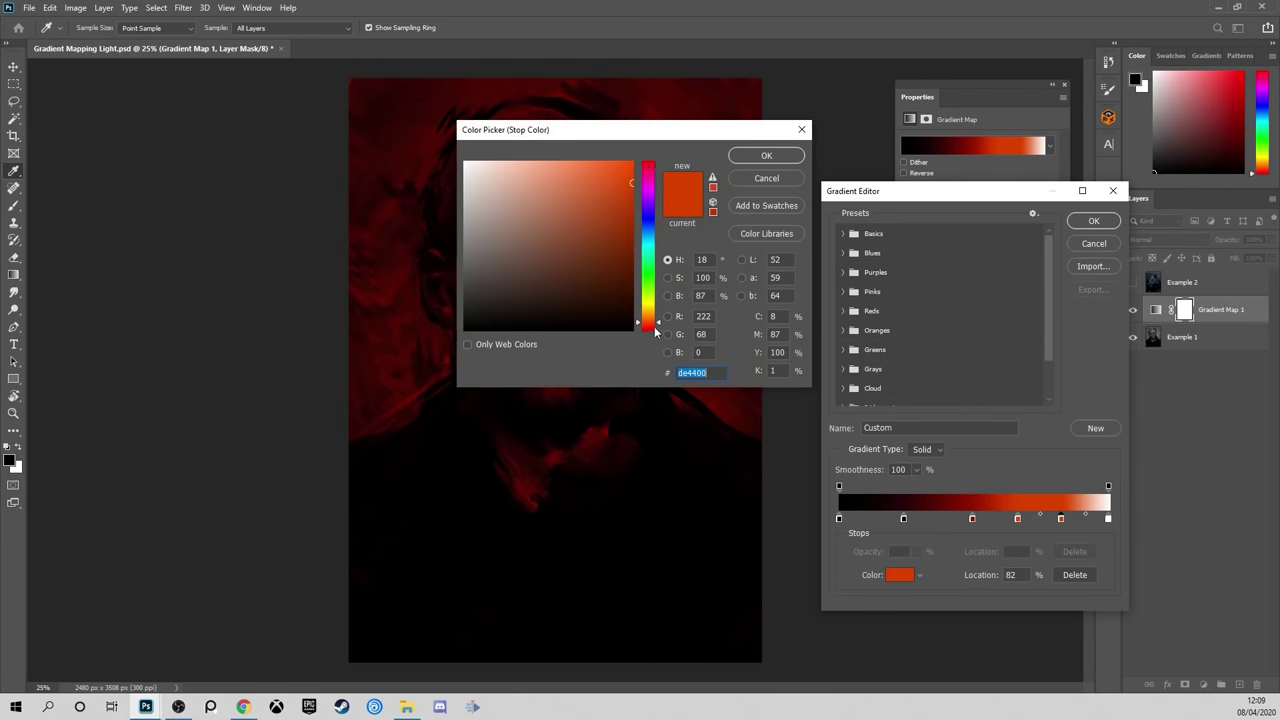
{"action": "left_click_drag", "start_coordinate": [656, 324], "coordinate": [656, 313]}
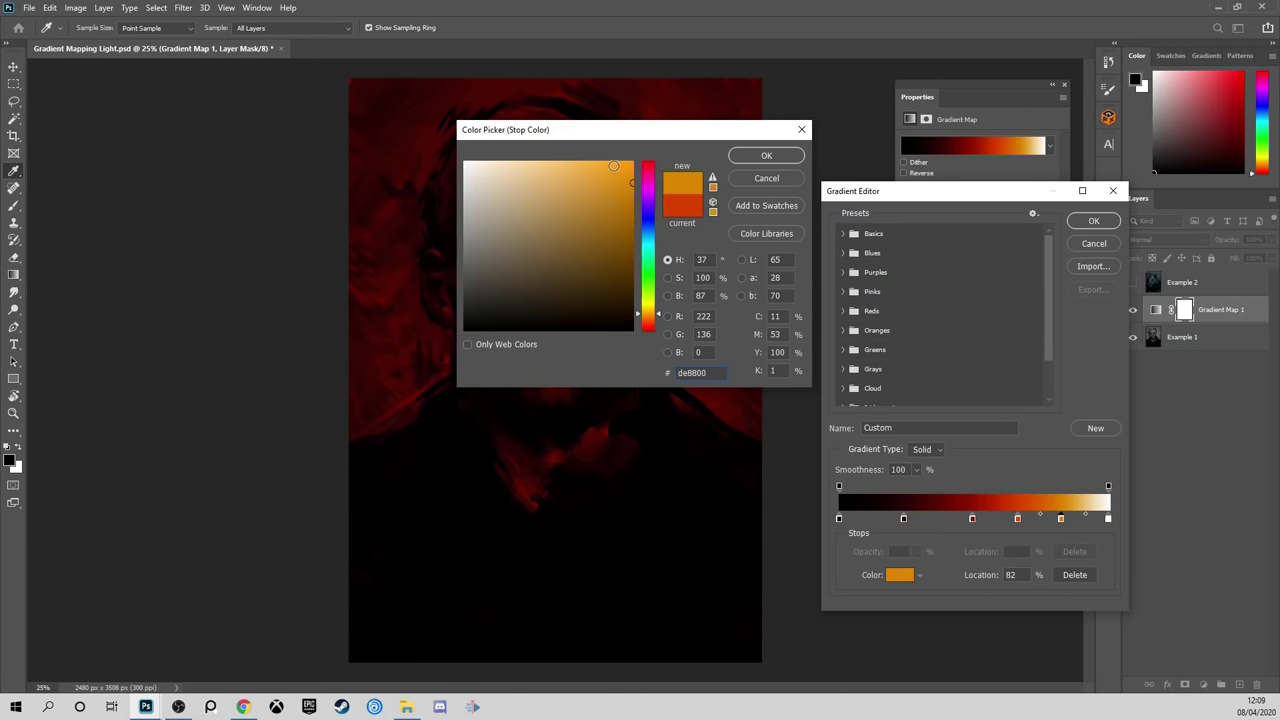
{"action": "left_click", "coordinate": [622, 166]}
{"action": "left_click", "coordinate": [762, 155]}
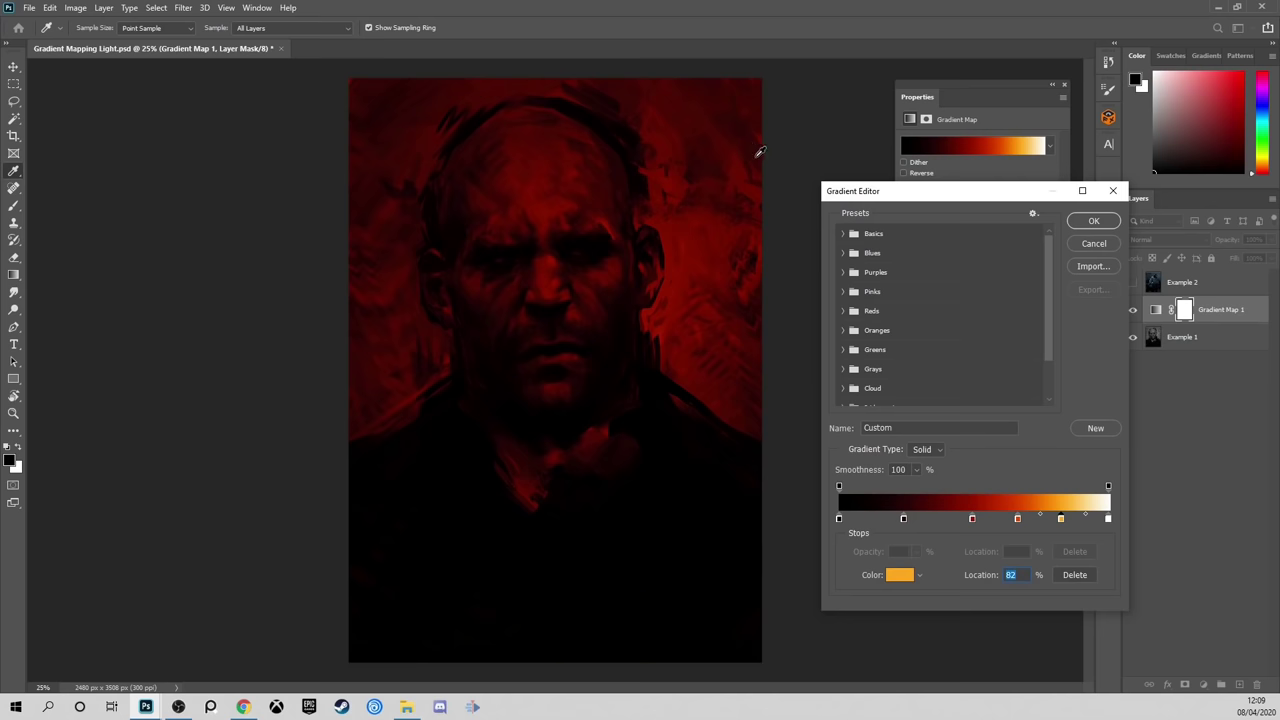
{"action": "left_click", "coordinate": [1079, 227]}
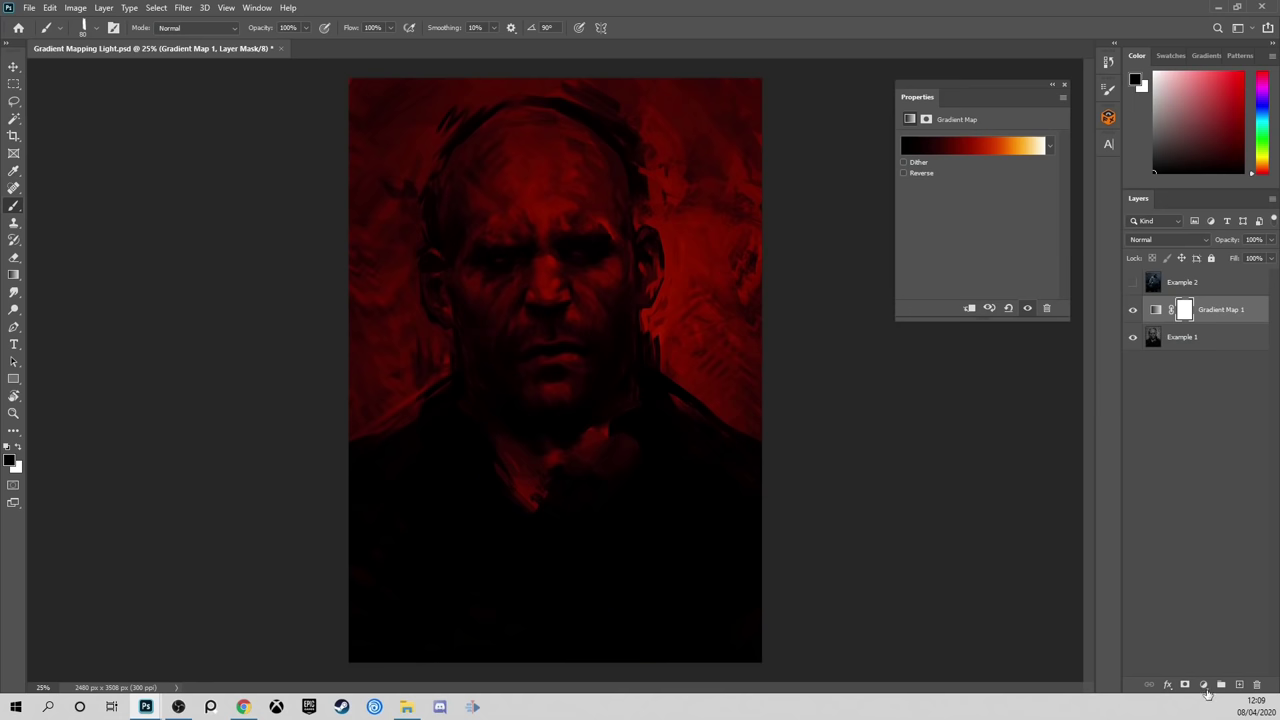
Create a new layer, place it between the gradient map and Example 1, and set its blend mode to Screen
{"action": "left_click", "coordinate": [1238, 685]}
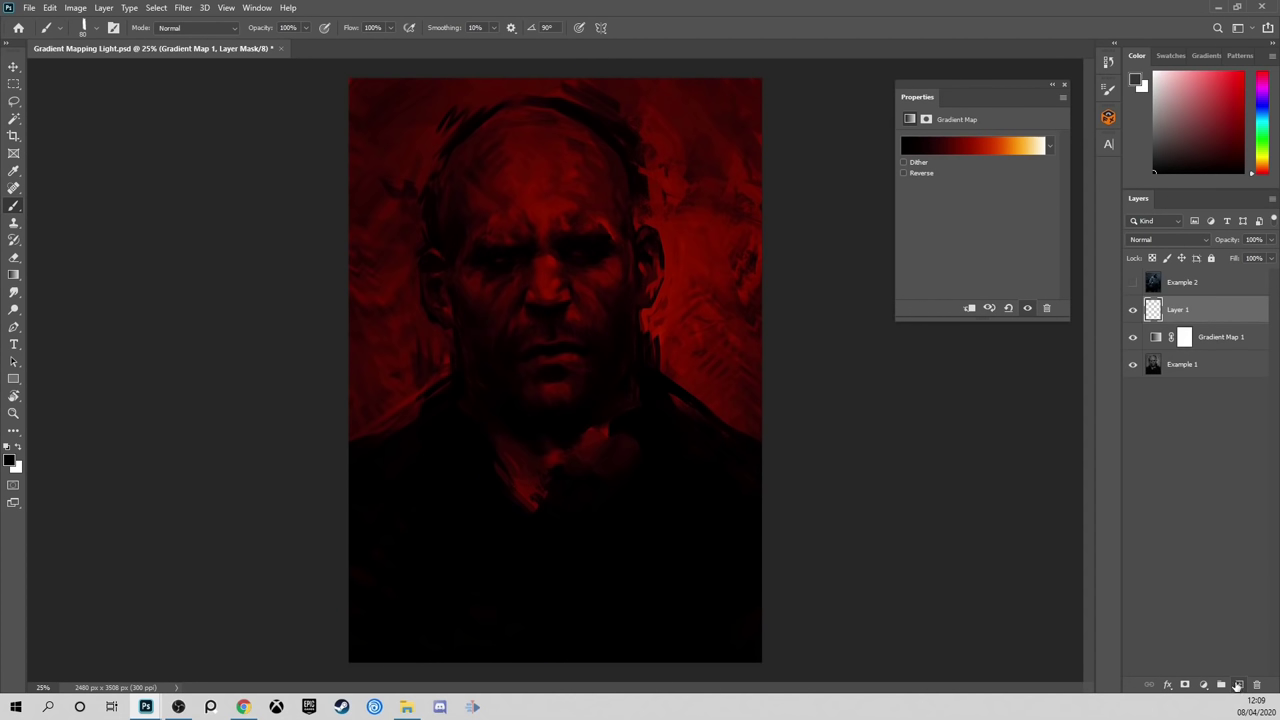
{"action": "left_click_drag", "start_coordinate": [1195, 312], "coordinate": [1194, 352]}
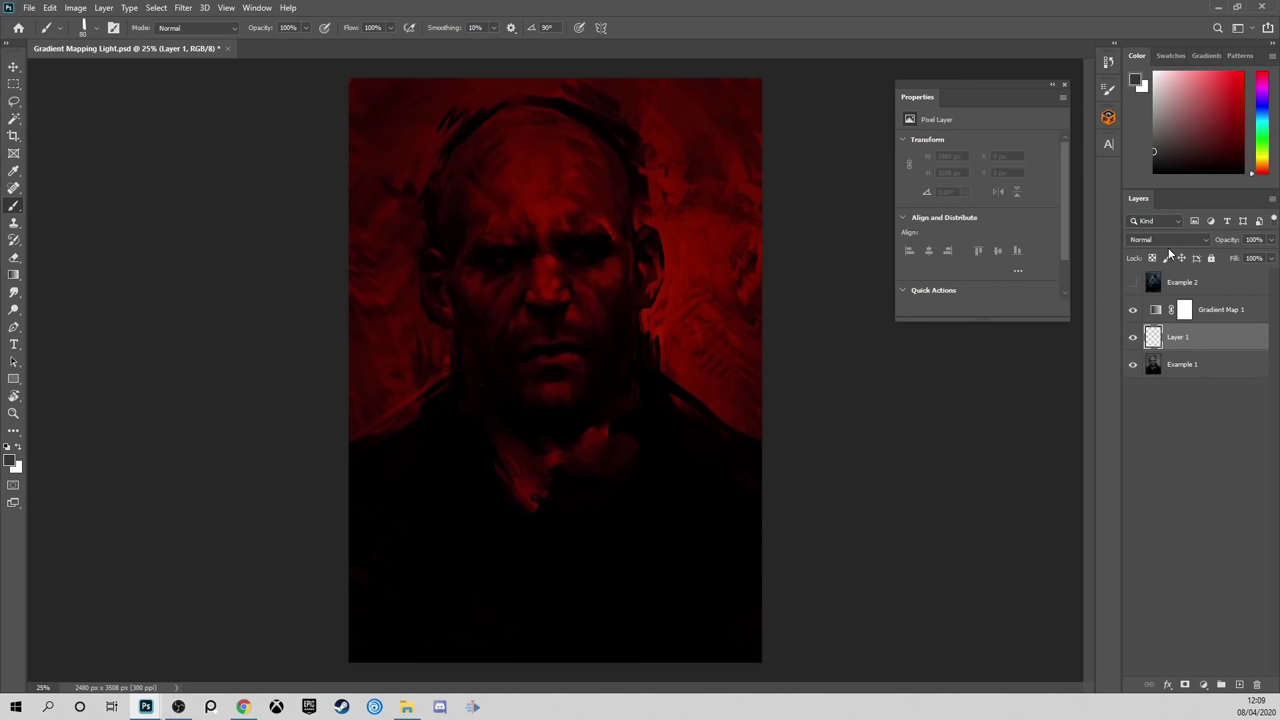
{"action": "left_click", "coordinate": [1168, 241]}
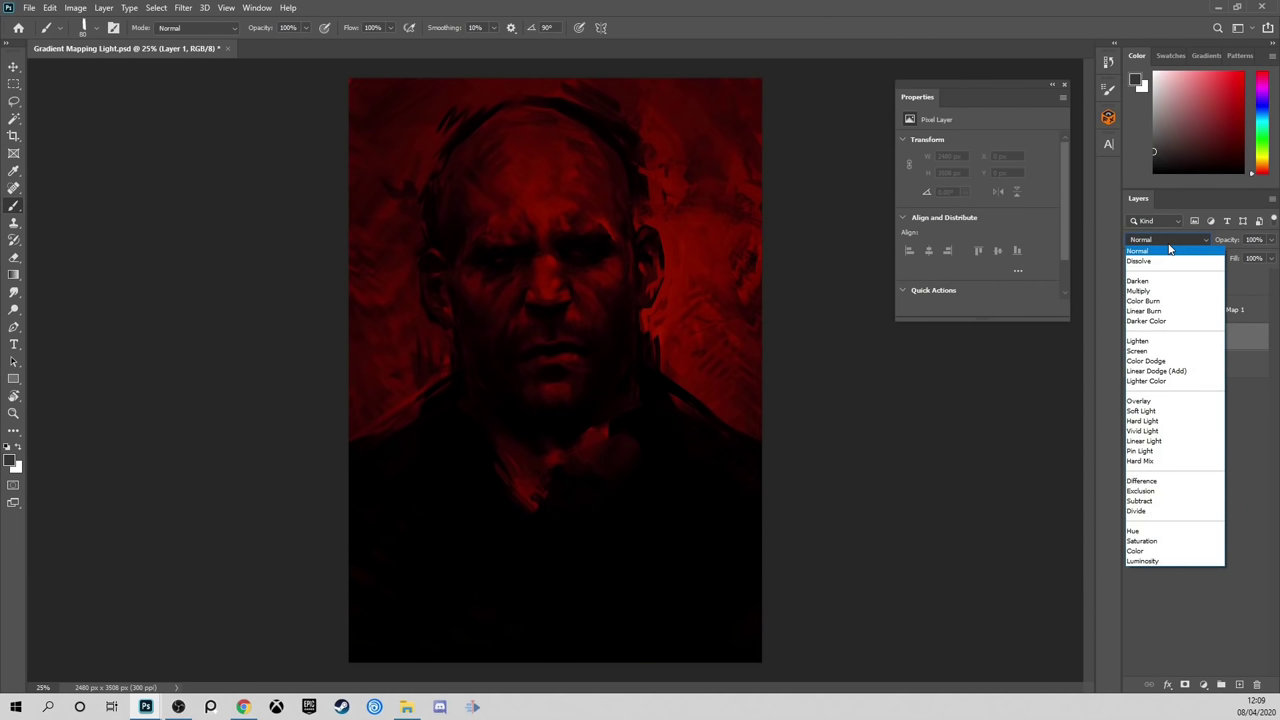
{"action": "left_click", "coordinate": [1155, 352]}
Fill the new Screen layer entirely with black using the Paint Bucket
{"action": "key", "text": "x"}
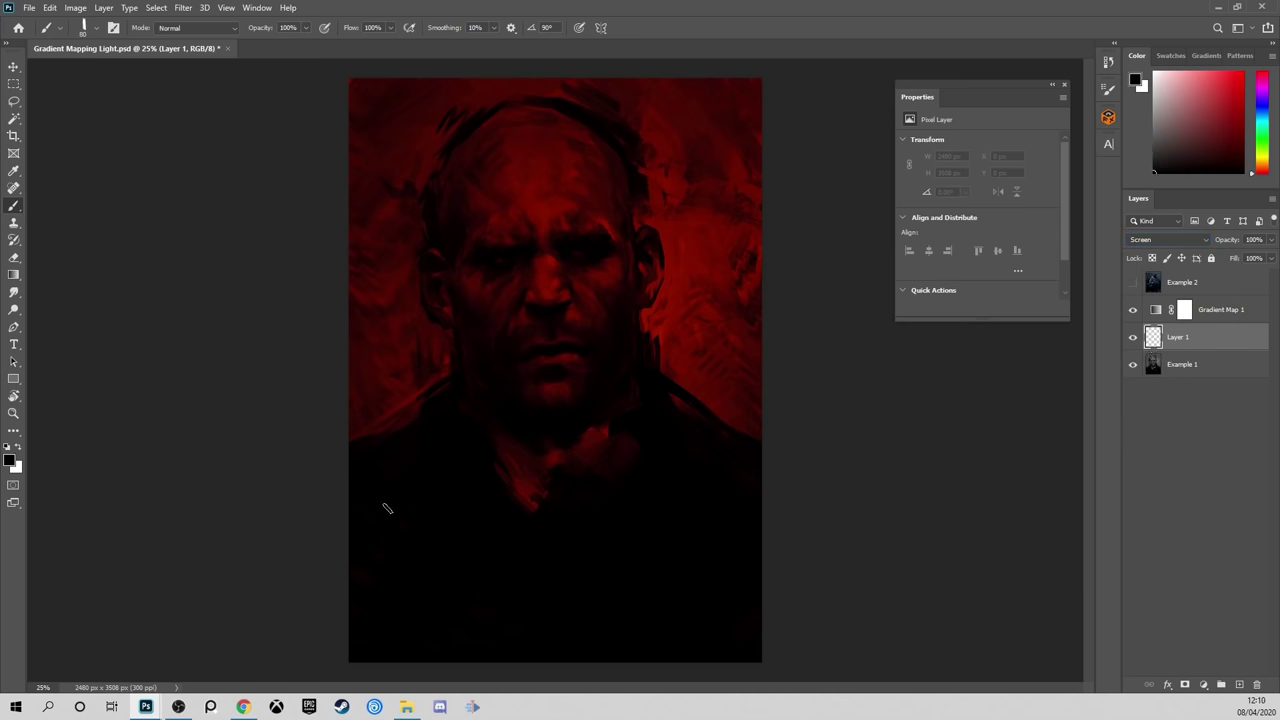
{"action": "right_click", "coordinate": [18, 274]}
{"action": "left_click", "coordinate": [78, 293]}
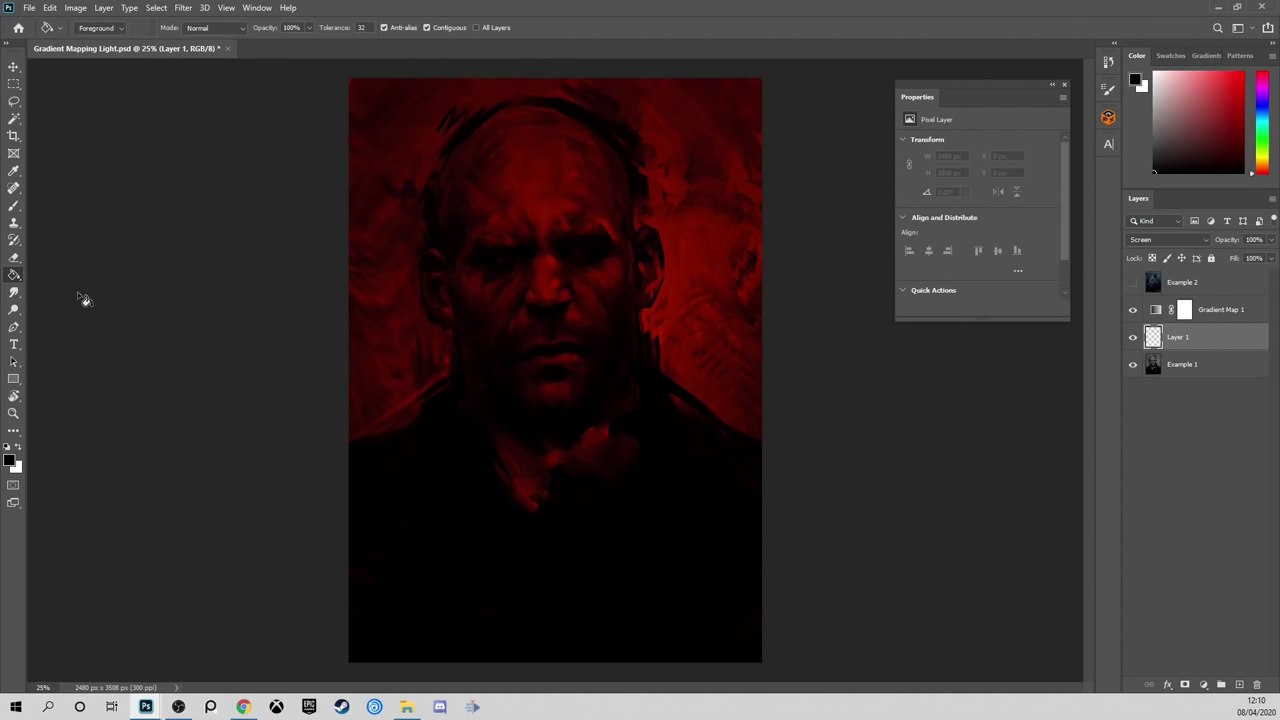
{"action": "left_click", "coordinate": [493, 329]}
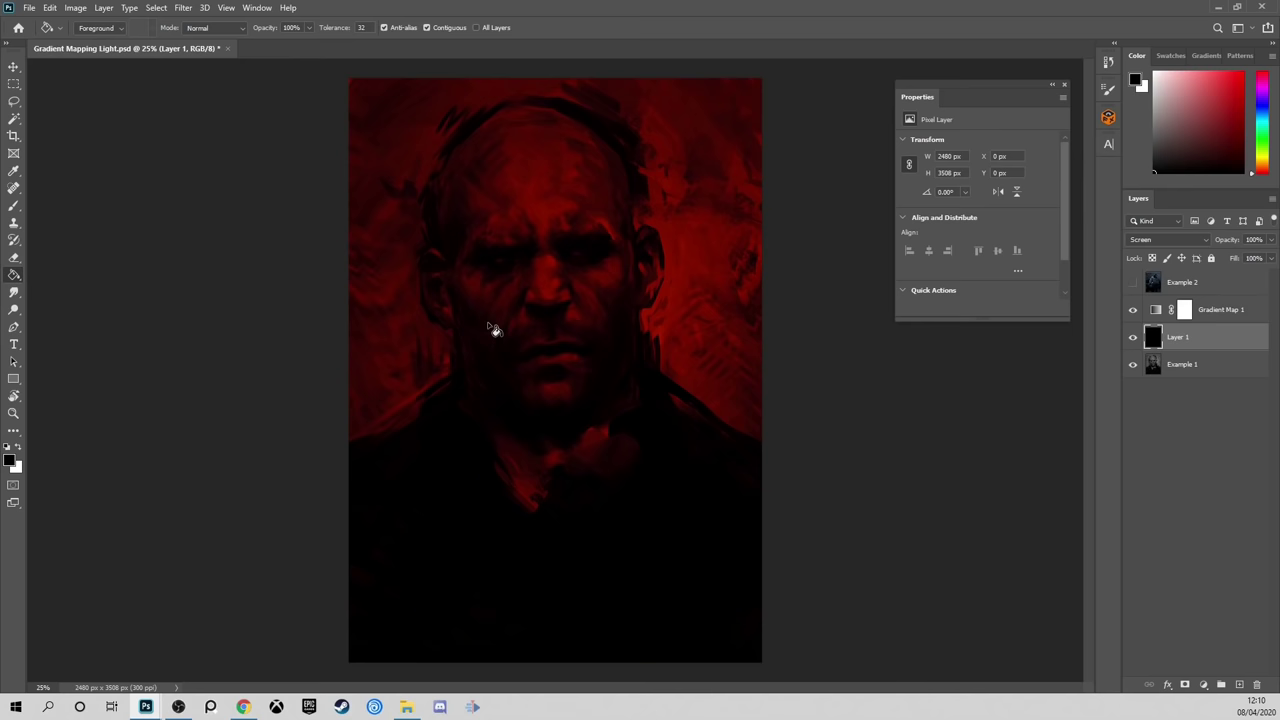
Clip the Gradient Map adjustment to the black Screen layer with a clipping mask
{"action": "key", "text": "v"}
{"action": "left_click", "coordinate": [1212, 309]}
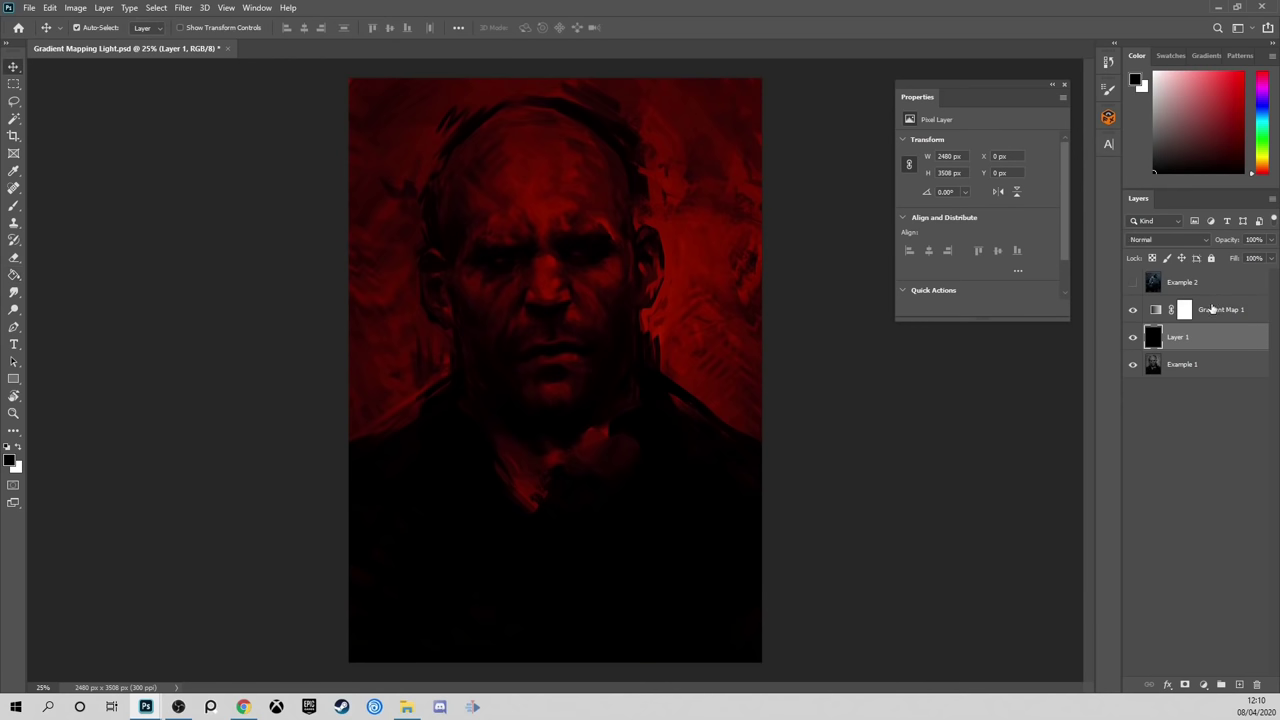
{"action": "left_click", "coordinate": [1211, 310]}
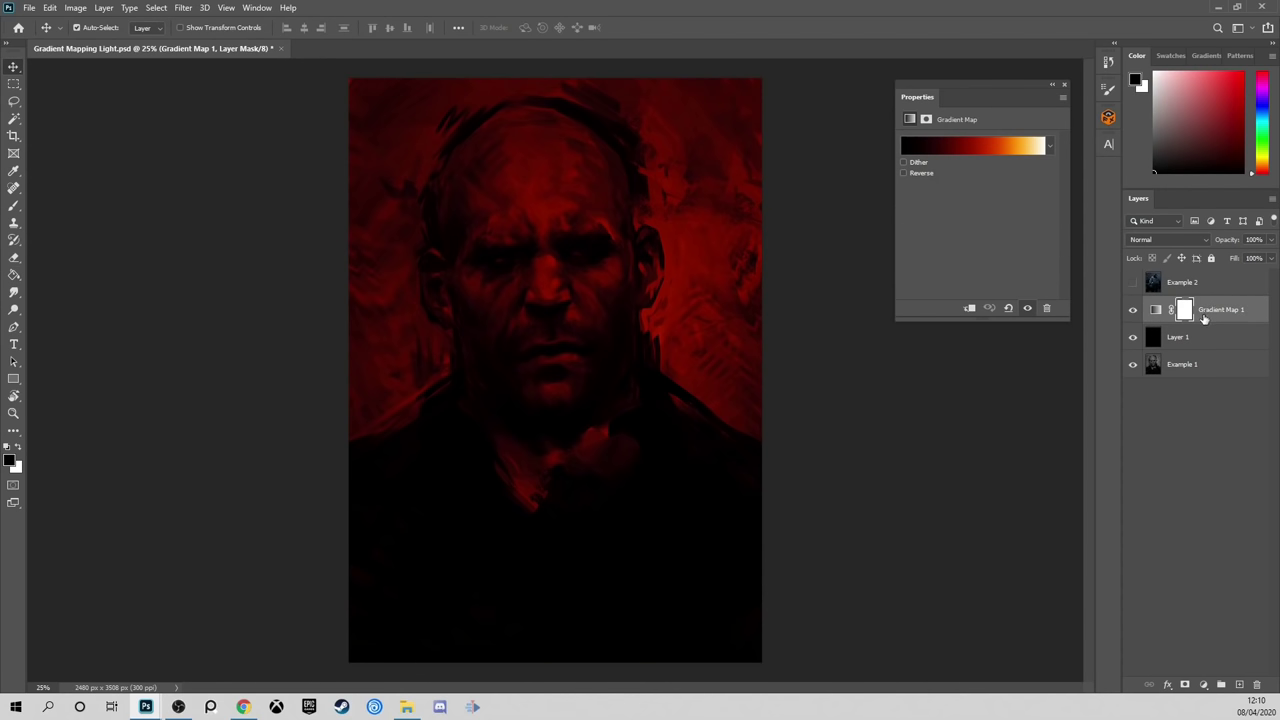
{"action": "right_click", "coordinate": [1204, 315]}
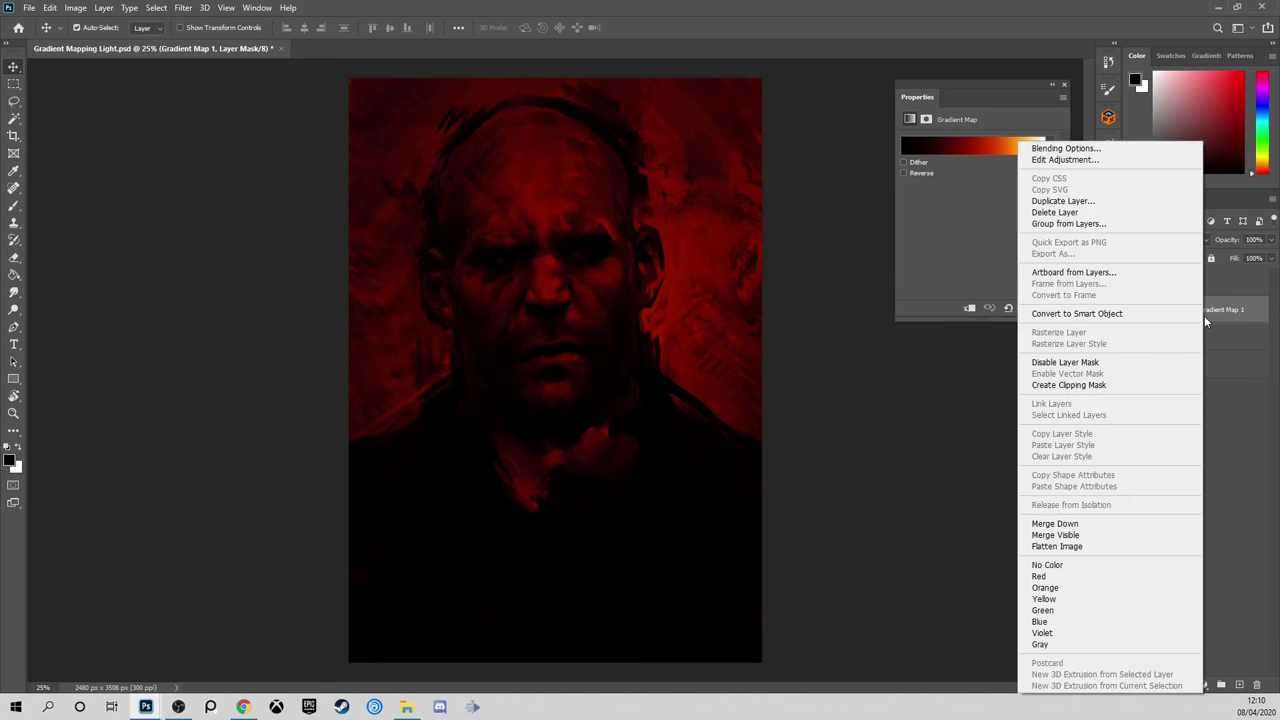
{"action": "left_click", "coordinate": [1128, 386]}
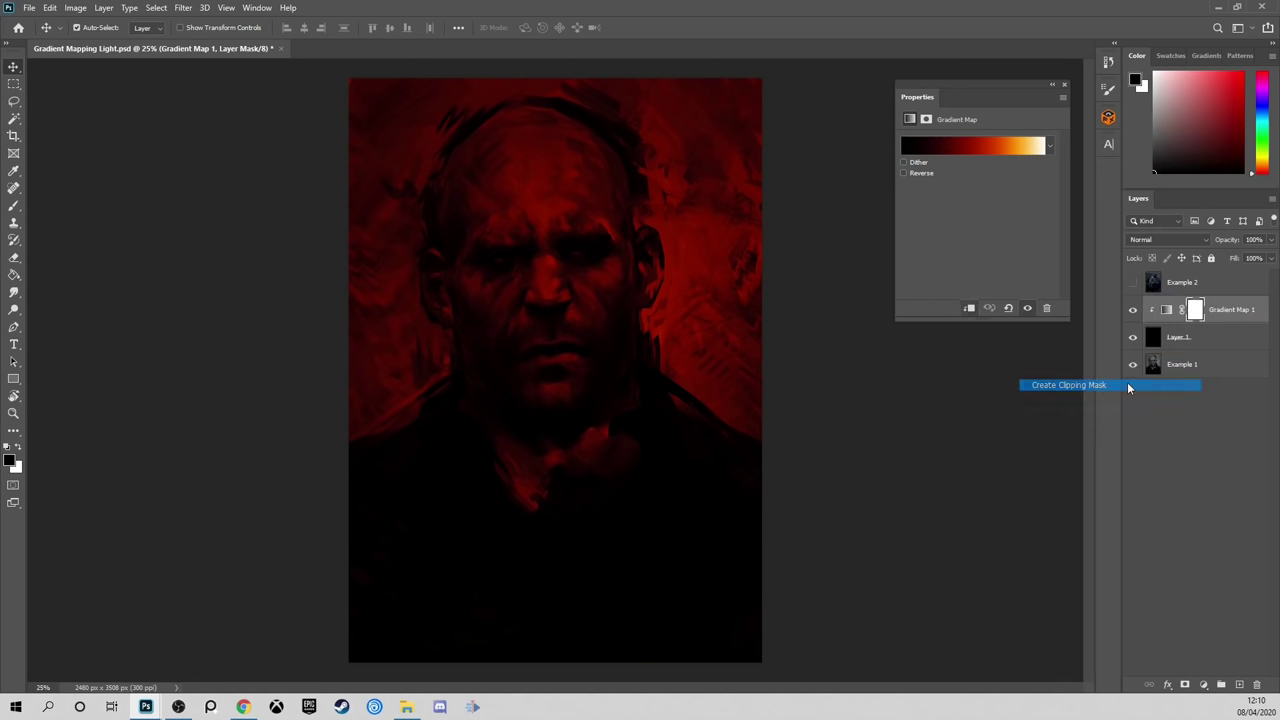
Add a clipped layer between the black Screen layer and the gradient map, and make white the Brush's foreground colour
{"action": "left_click", "coordinate": [1185, 341]}
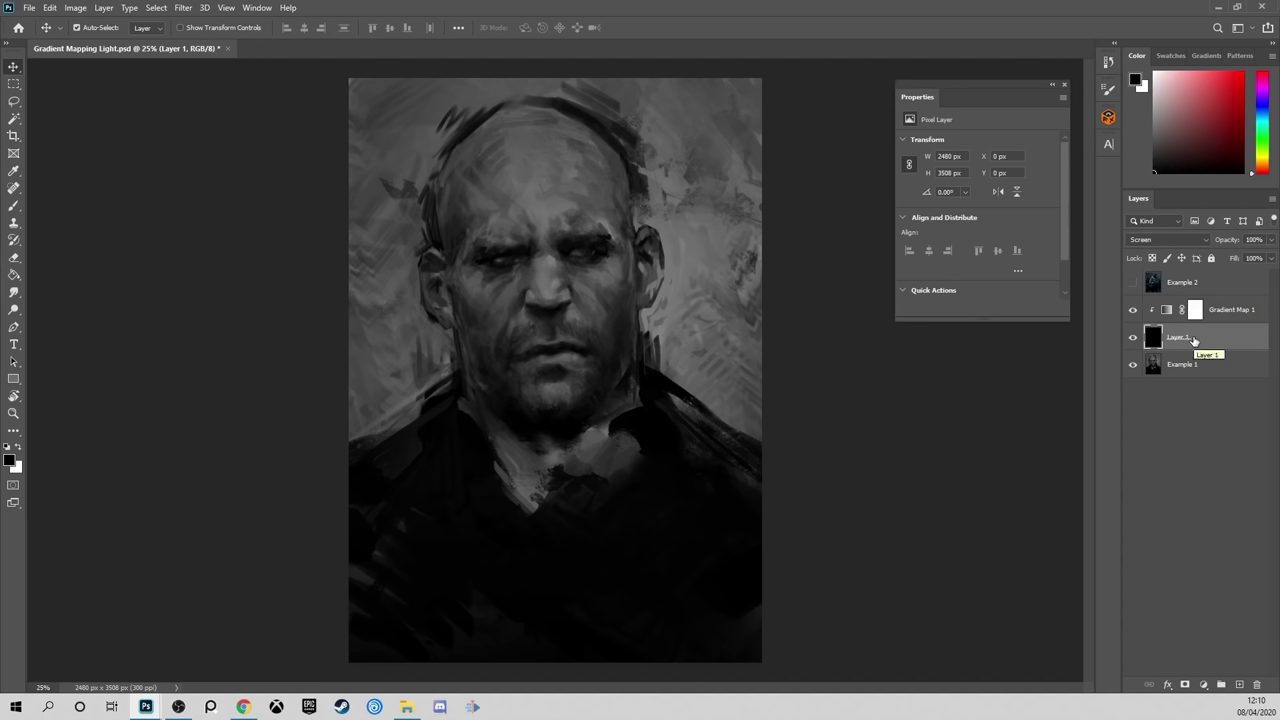
{"action": "left_click", "coordinate": [1239, 685]}
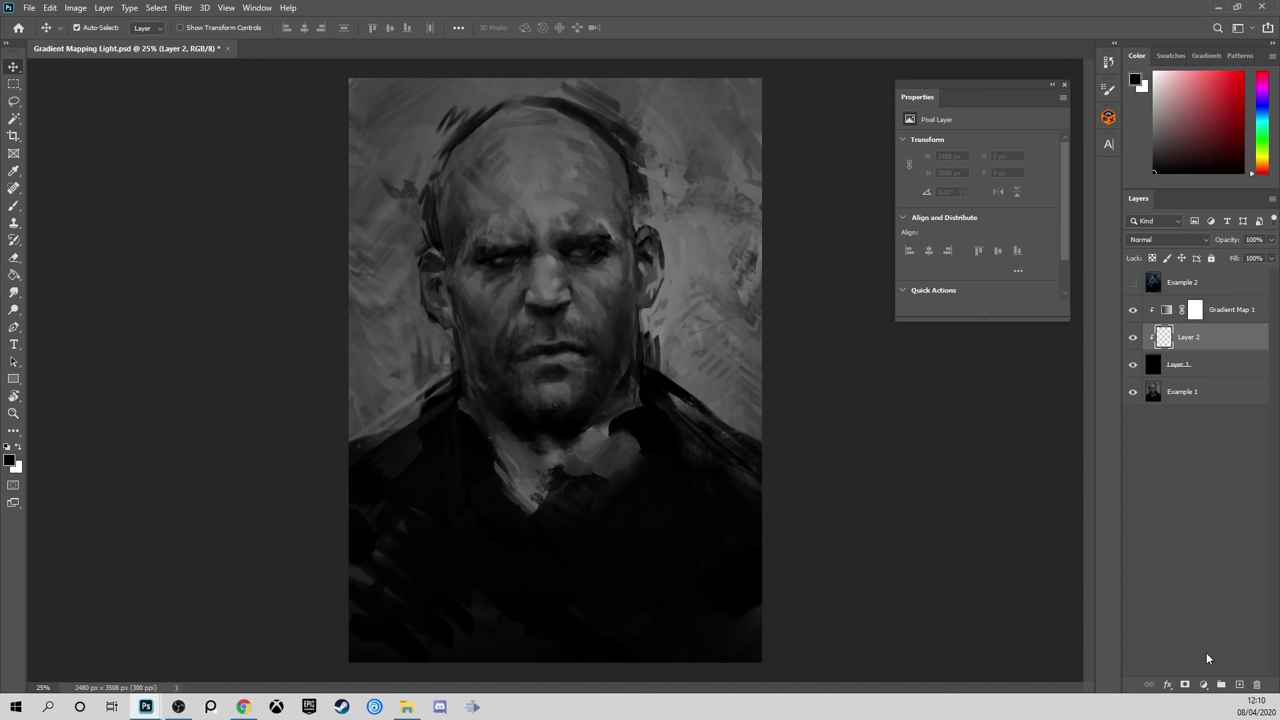
{"action": "key", "text": "b"}
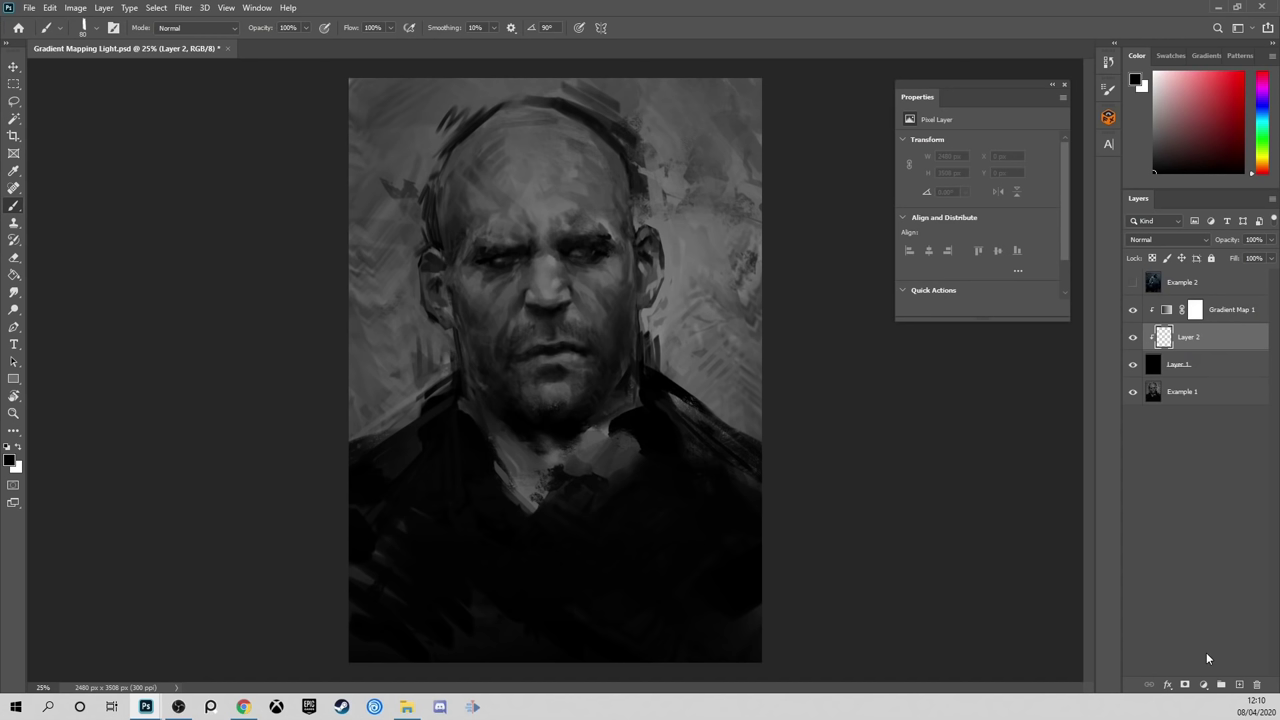
{"action": "left_click", "coordinate": [594, 317]}
{"action": "key", "text": "x"}
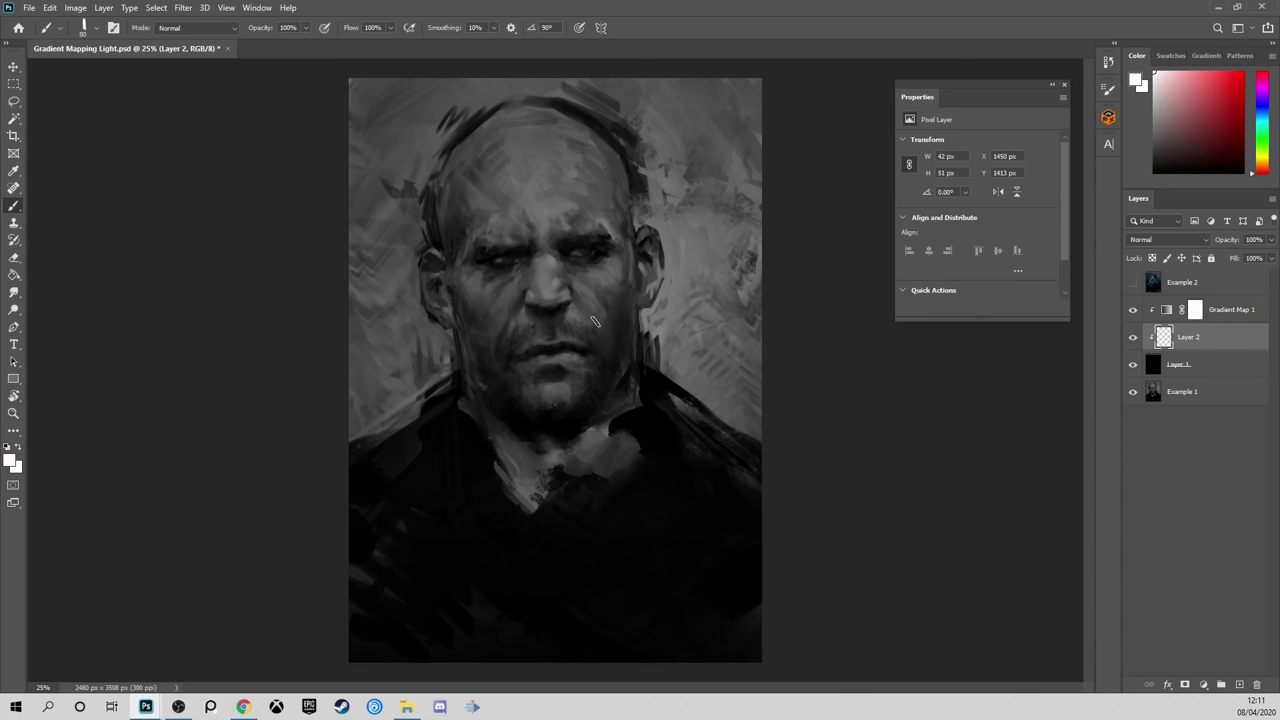
Try out the white brush on Layer 2 with test strokes over the head and jacket, and undo them
{"action": "mouse_move", "coordinate": [639, 270]}
{"action": "left_mouse_down"}
{"action": "mouse_move", "coordinate": [642, 236]}
{"action": "mouse_move", "coordinate": [674, 209]}
{"action": "mouse_move", "coordinate": [670, 180]}
{"action": "mouse_move", "coordinate": [646, 140]}
{"action": "mouse_move", "coordinate": [596, 121]}
{"action": "mouse_move", "coordinate": [586, 233]}
{"action": "mouse_move", "coordinate": [612, 235]}
{"action": "mouse_move", "coordinate": [624, 298]}
{"action": "left_mouse_up"}
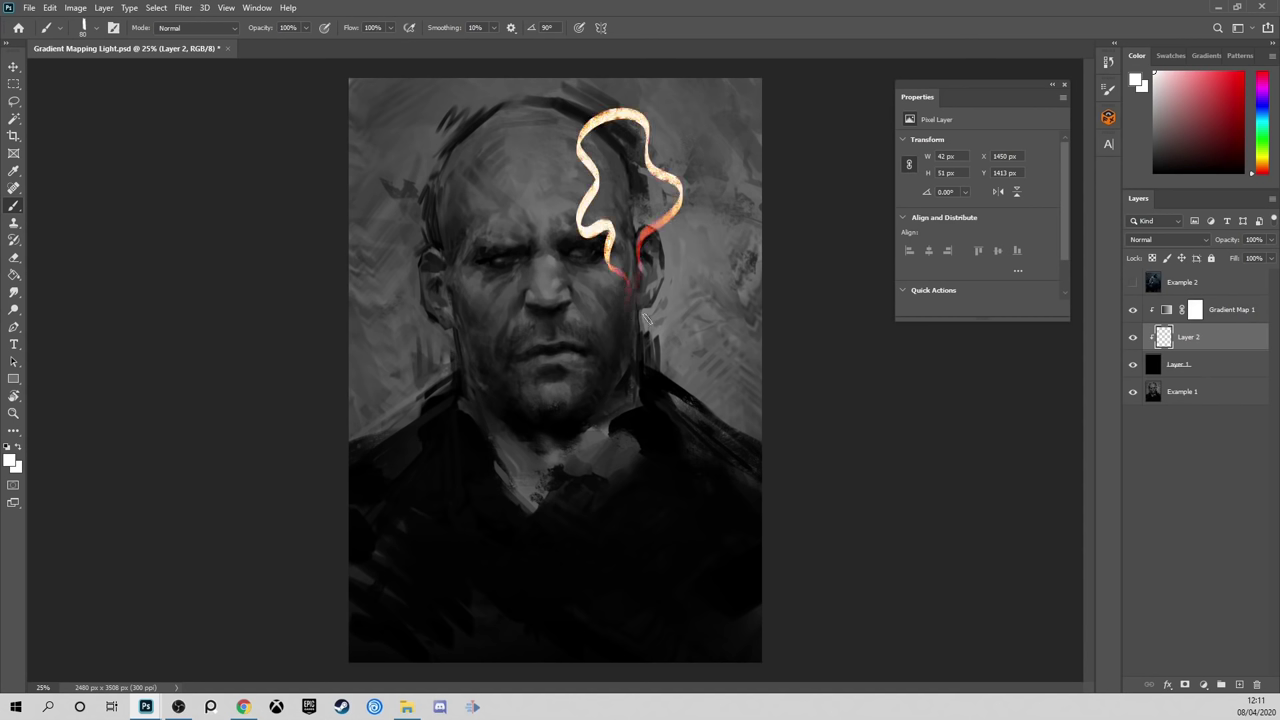
{"action": "mouse_move", "coordinate": [616, 628]}
{"action": "left_mouse_down"}
{"action": "mouse_move", "coordinate": [652, 579]}
{"action": "mouse_move", "coordinate": [712, 543]}
{"action": "mouse_move", "coordinate": [629, 566]}
{"action": "mouse_move", "coordinate": [684, 534]}
{"action": "left_mouse_up"}
{"action": "left_click_drag", "start_coordinate": [575, 597], "coordinate": [661, 518]}
{"action": "key", "text": "ctrl+z"}
{"action": "key", "text": "ctrl+z"}
{"action": "key", "text": "ctrl+z"}
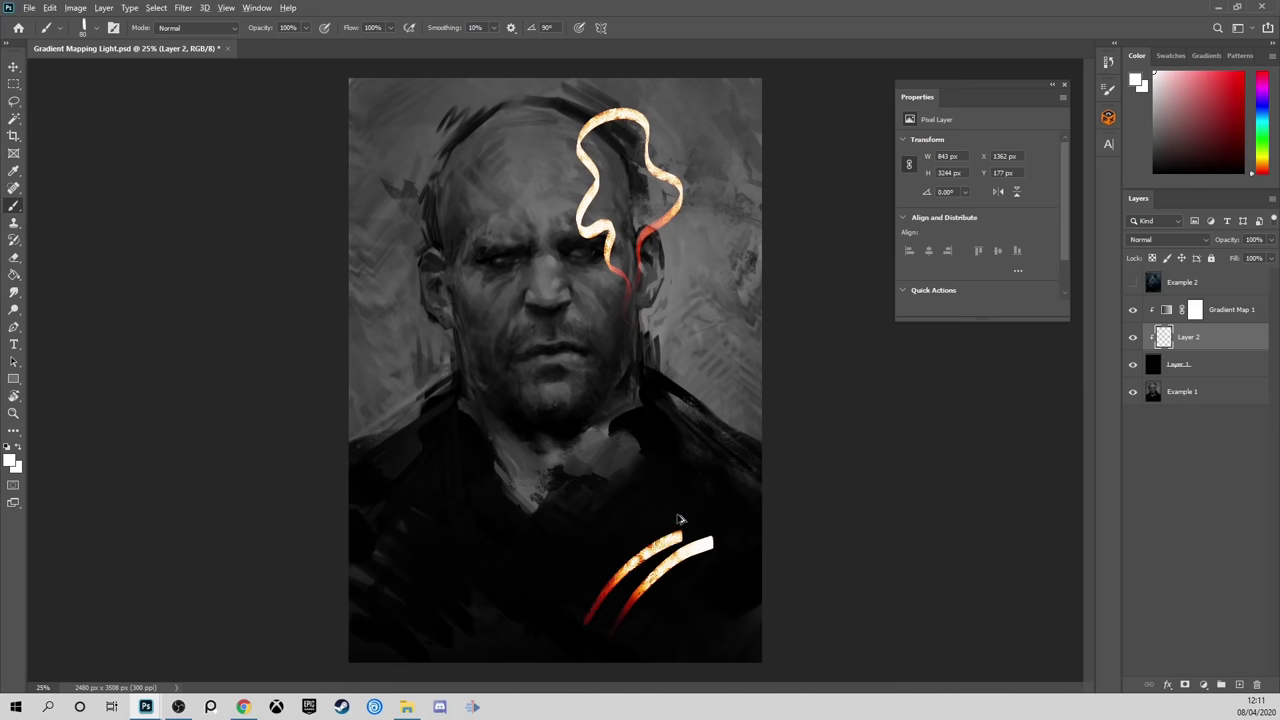
{"action": "key", "text": "ctrl+z"}
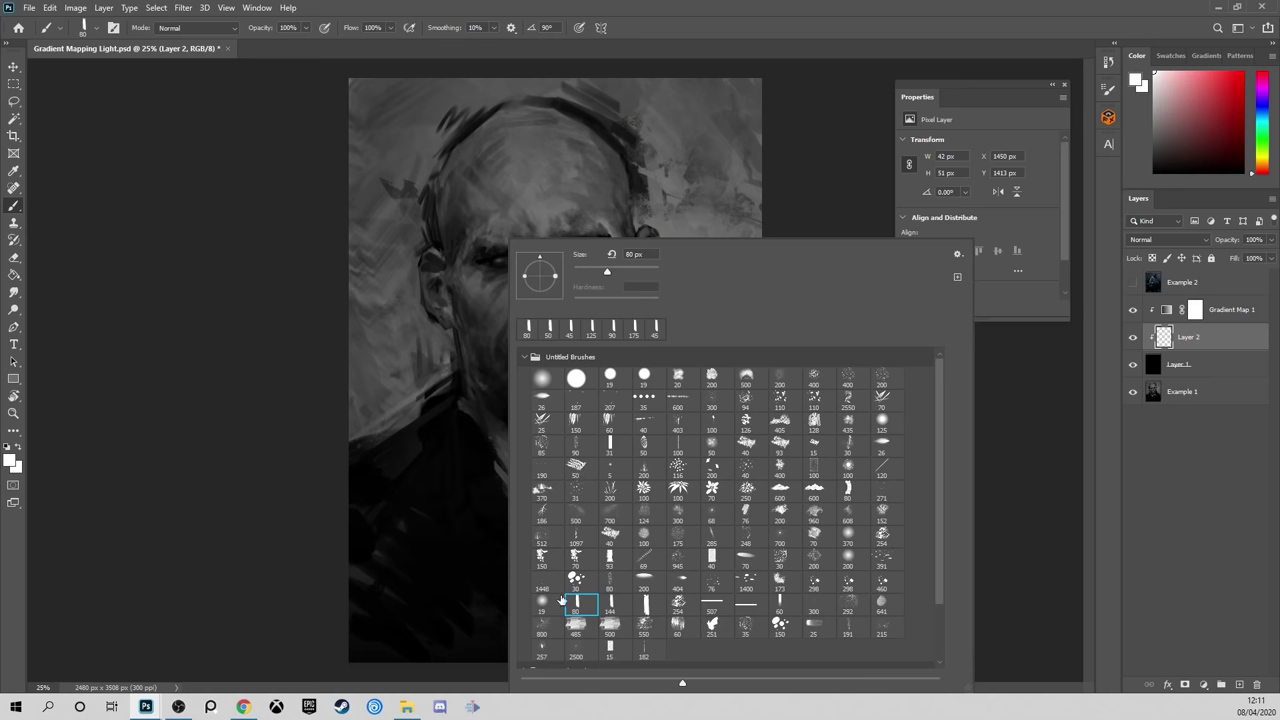
Switch the Brush to the 19 px soft round preset at 0% hardness, with airbrush-style build-up enabled
{"action": "left_click", "coordinate": [544, 598]}
{"action": "left_click", "coordinate": [409, 27]}
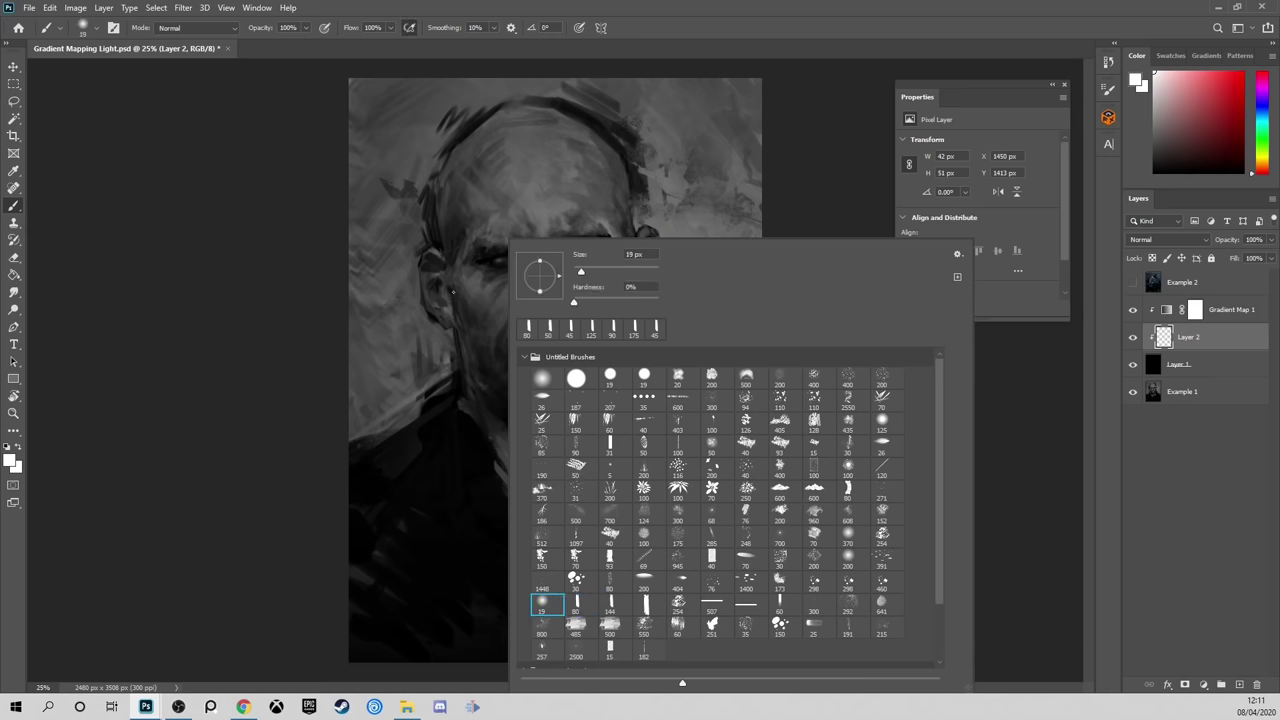
{"action": "left_click", "coordinate": [453, 292]}
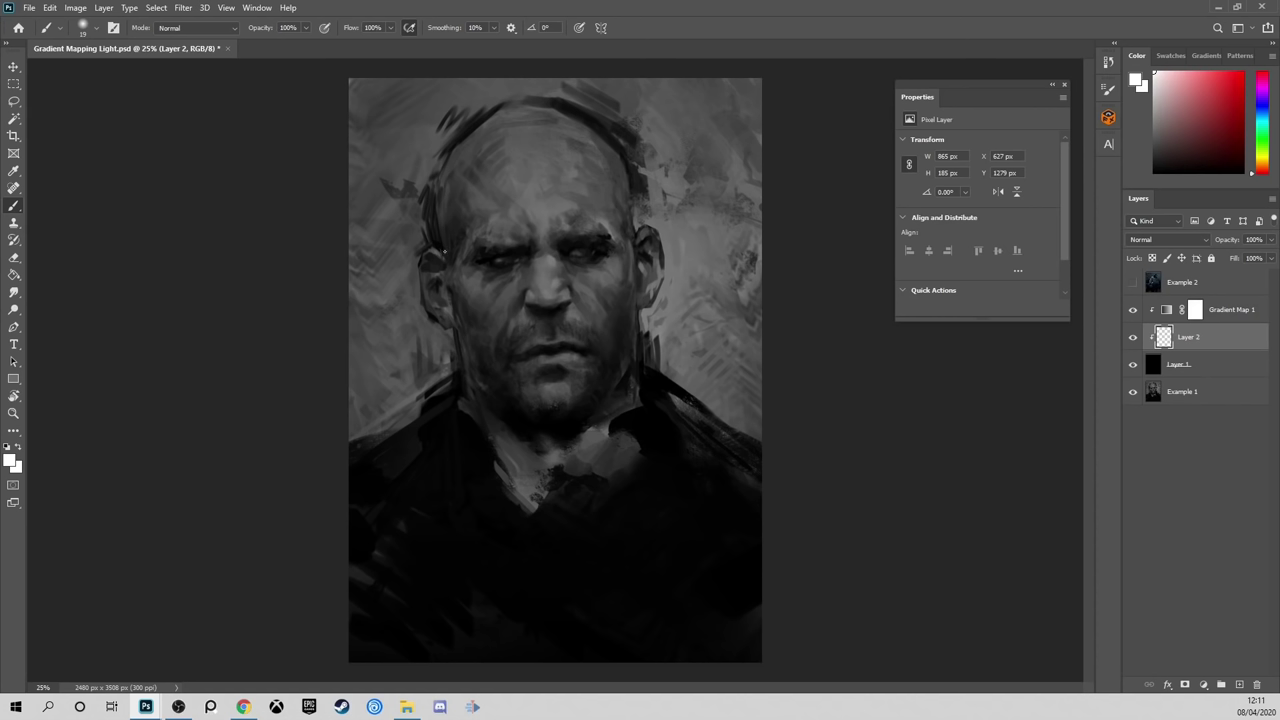
Enlarge the soft brush and paint a glowing rim light up the left side of the head, from the ear past the temple
{"action": "left_click", "coordinate": [444, 251]}
{"action": "key", "text": "bracketright"}
{"action": "key", "text": "bracketright"}
{"action": "key", "text": "bracketright"}
{"action": "key", "text": "bracketright"}
{"action": "key", "text": "bracketright"}
{"action": "key", "text": "bracketright"}
{"action": "key", "text": "bracketright"}
{"action": "key", "text": "bracketright"}
{"action": "mouse_move", "coordinate": [446, 252]}
{"action": "left_mouse_down"}
{"action": "mouse_move", "coordinate": [443, 196]}
{"action": "mouse_move", "coordinate": [465, 147]}
{"action": "left_mouse_up"}
{"action": "key", "text": "bracketleft"}
{"action": "key", "text": "bracketleft"}
{"action": "key", "text": "bracketleft"}
{"action": "left_click_drag", "start_coordinate": [440, 217], "coordinate": [461, 139]}
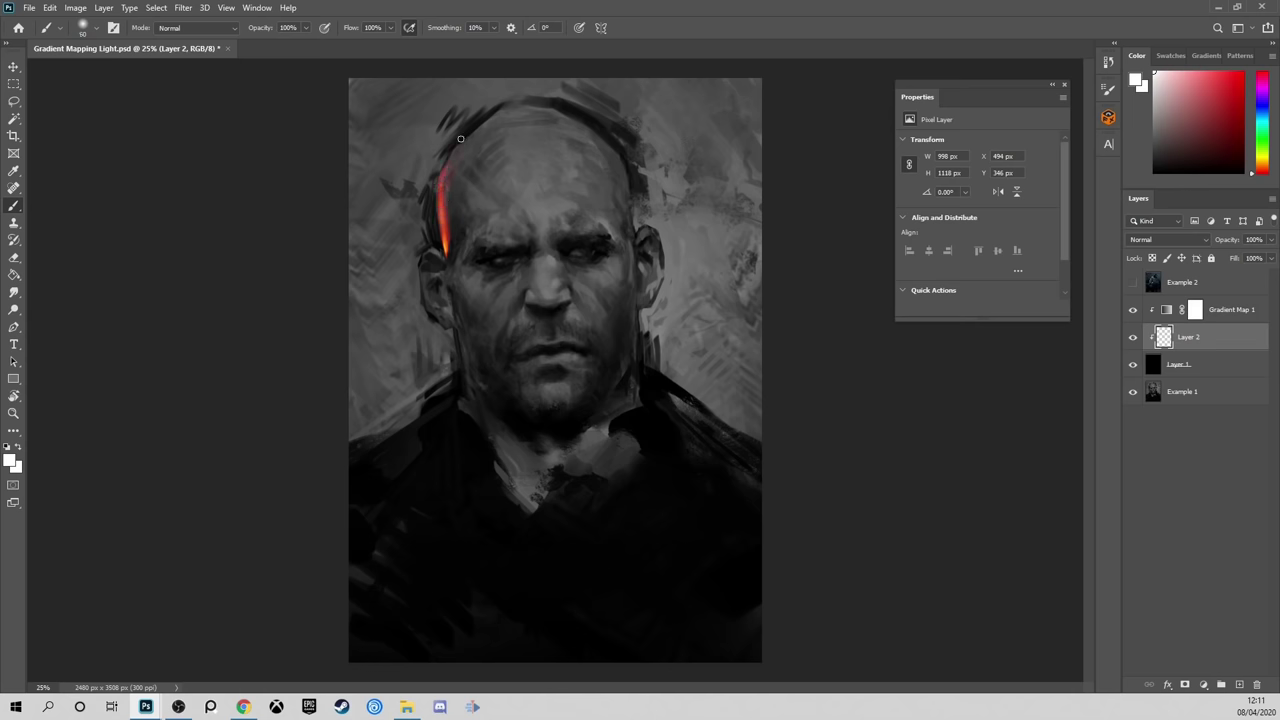
Shift Gradient Map 1's inner colour stops toward the dark end, placing the darkest red at 17% and the orange-red at 62%
{"action": "left_click", "coordinate": [1168, 310]}
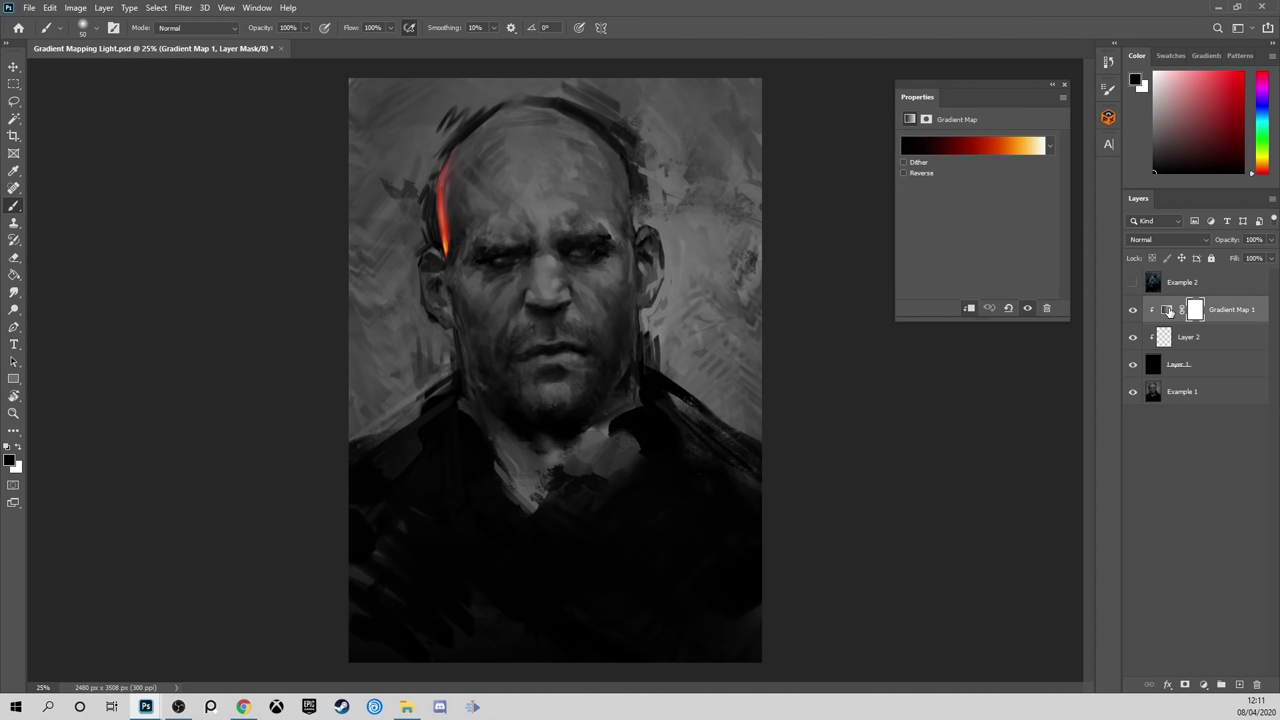
{"action": "left_click", "coordinate": [975, 148]}
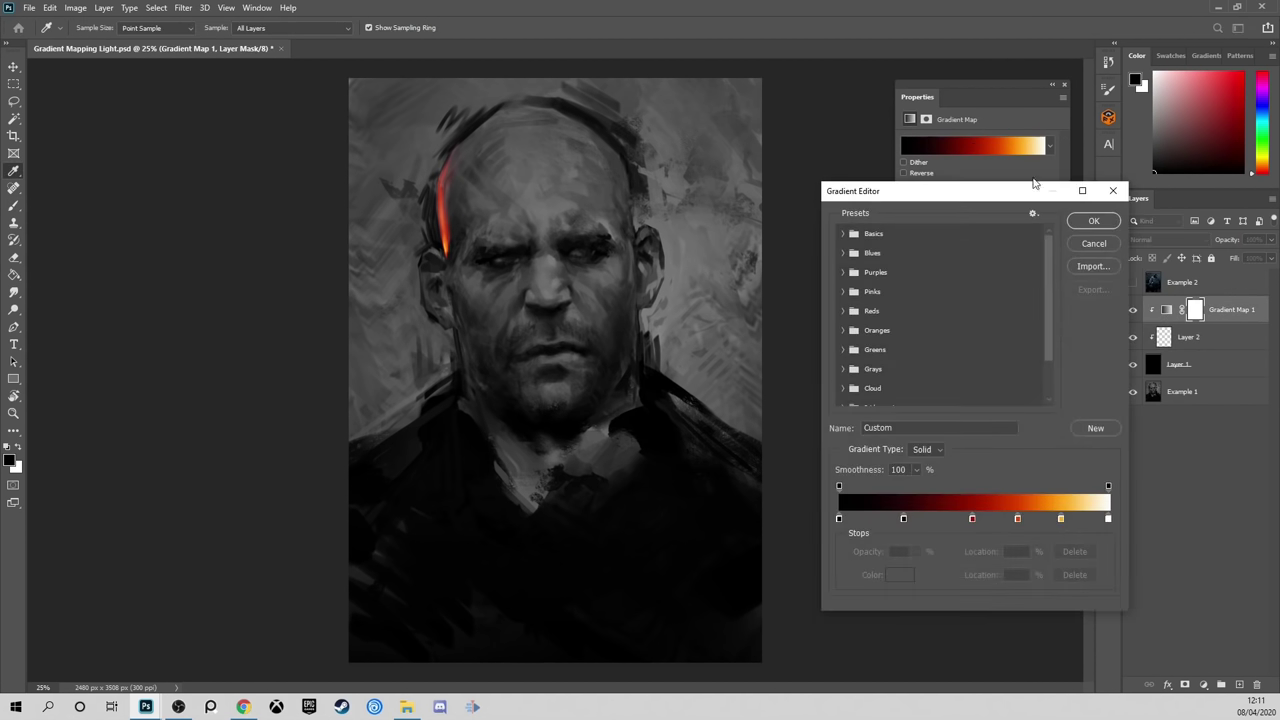
{"action": "left_click", "coordinate": [888, 519]}
{"action": "left_click_drag", "start_coordinate": [888, 519], "coordinate": [884, 519]}
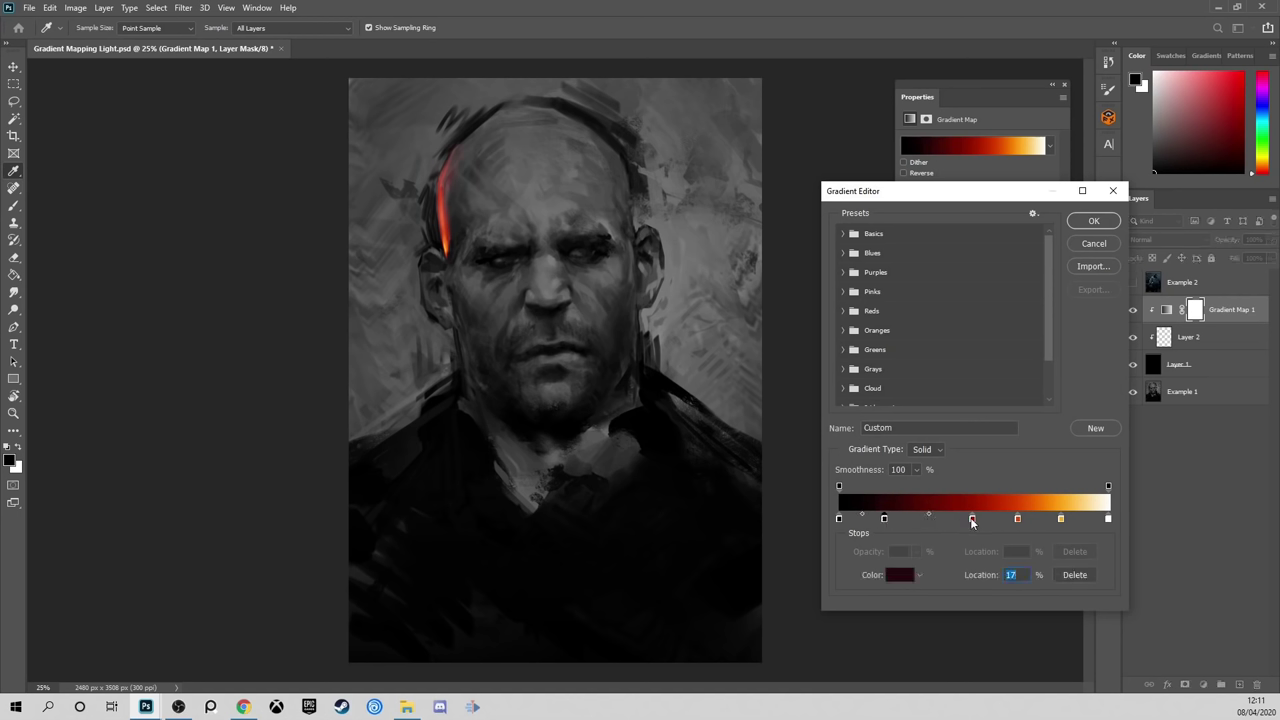
{"action": "left_click_drag", "start_coordinate": [970, 519], "coordinate": [1014, 519]}
{"action": "left_click", "coordinate": [1007, 520]}
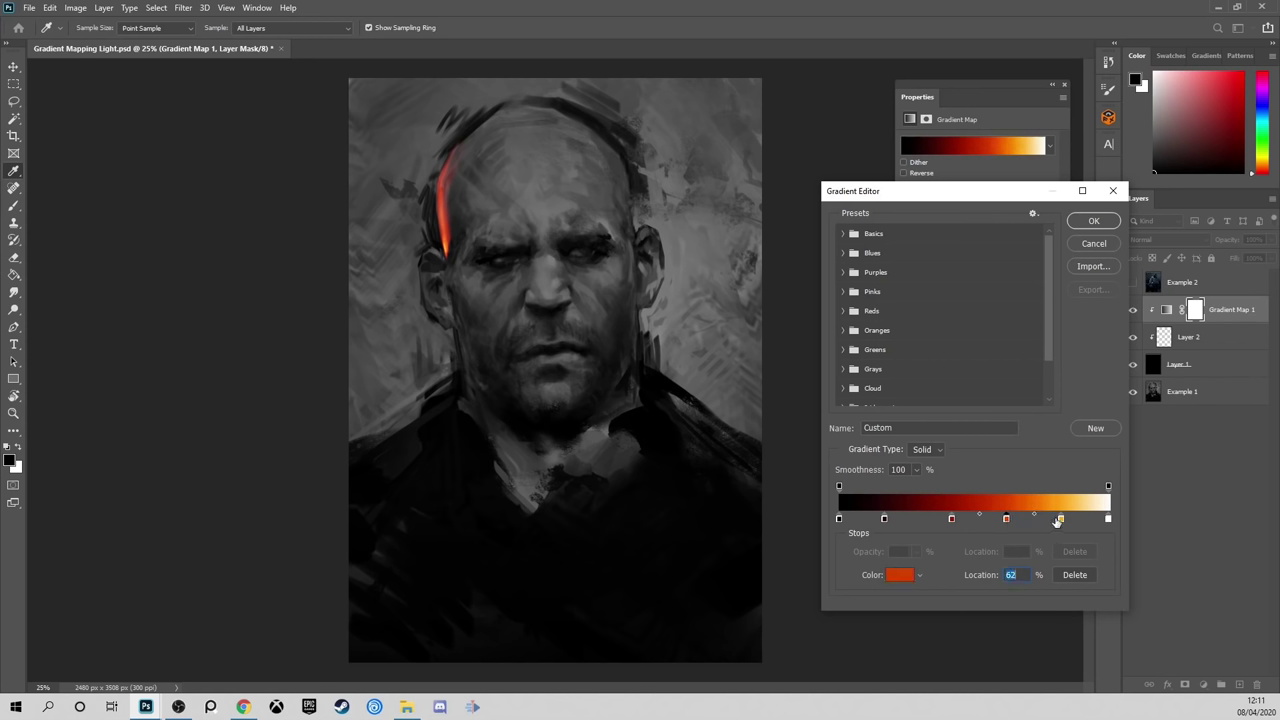
{"action": "left_click_drag", "start_coordinate": [1061, 520], "coordinate": [1054, 520]}
Add a light yellow colour stop at location 90% to the gradient map, and adjust the dark red stop
{"action": "left_click", "coordinate": [1080, 521]}
{"action": "left_click", "coordinate": [907, 576]}
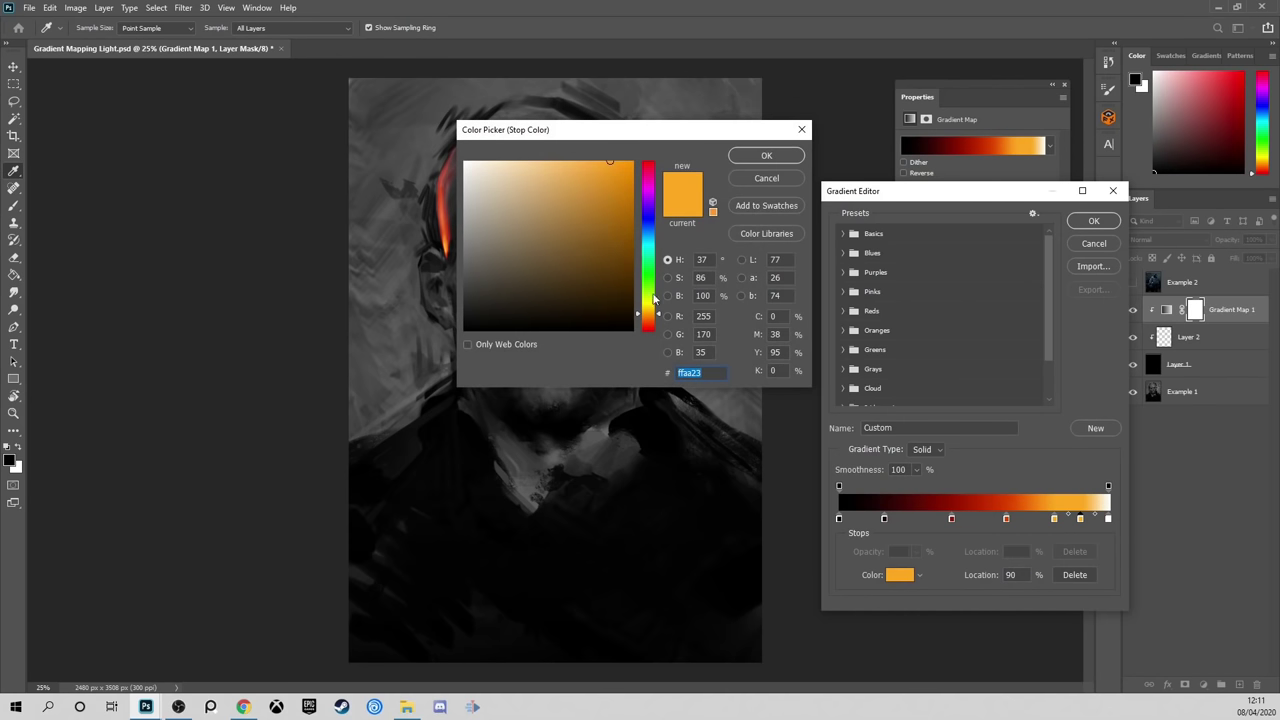
{"action": "left_click", "coordinate": [651, 311]}
{"action": "left_click_drag", "start_coordinate": [570, 172], "coordinate": [571, 140]}
{"action": "left_click", "coordinate": [751, 155]}
{"action": "left_click", "coordinate": [763, 156]}
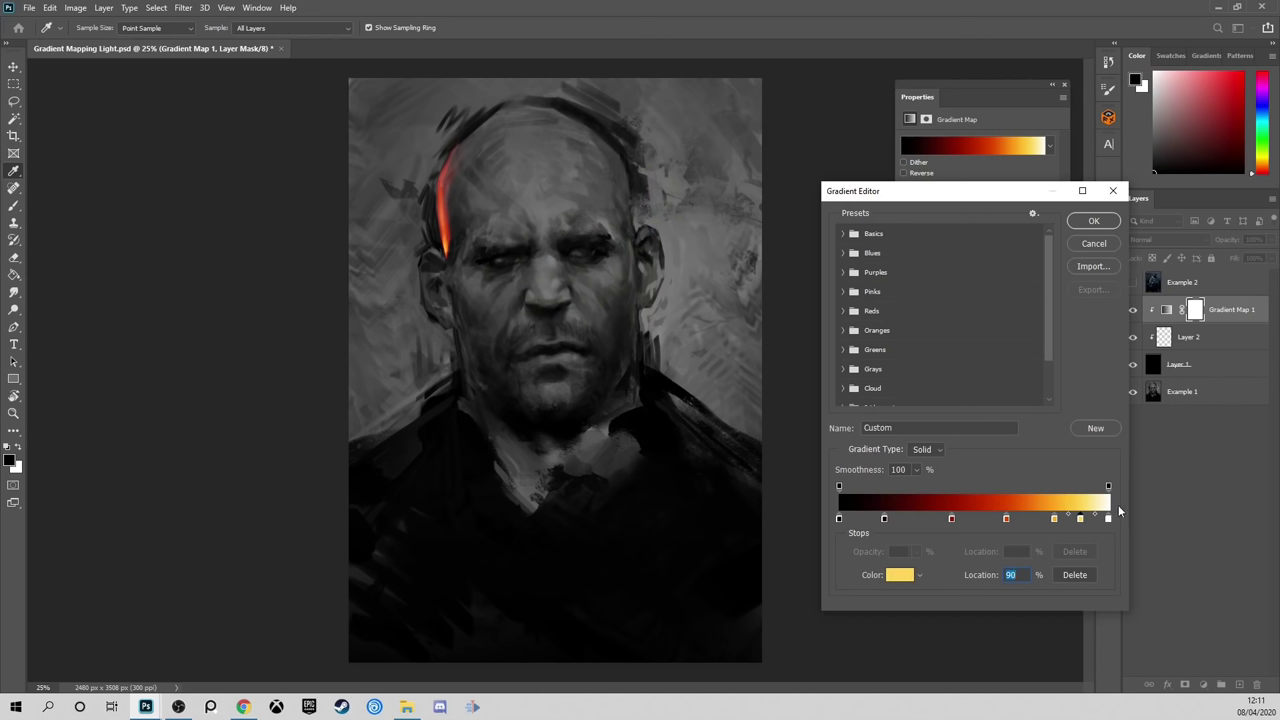
{"action": "left_click", "coordinate": [951, 520]}
{"action": "mouse_move", "coordinate": [951, 520]}
{"action": "left_mouse_down"}
{"action": "mouse_move", "coordinate": [889, 522]}
{"action": "mouse_move", "coordinate": [903, 522]}
{"action": "left_mouse_up"}
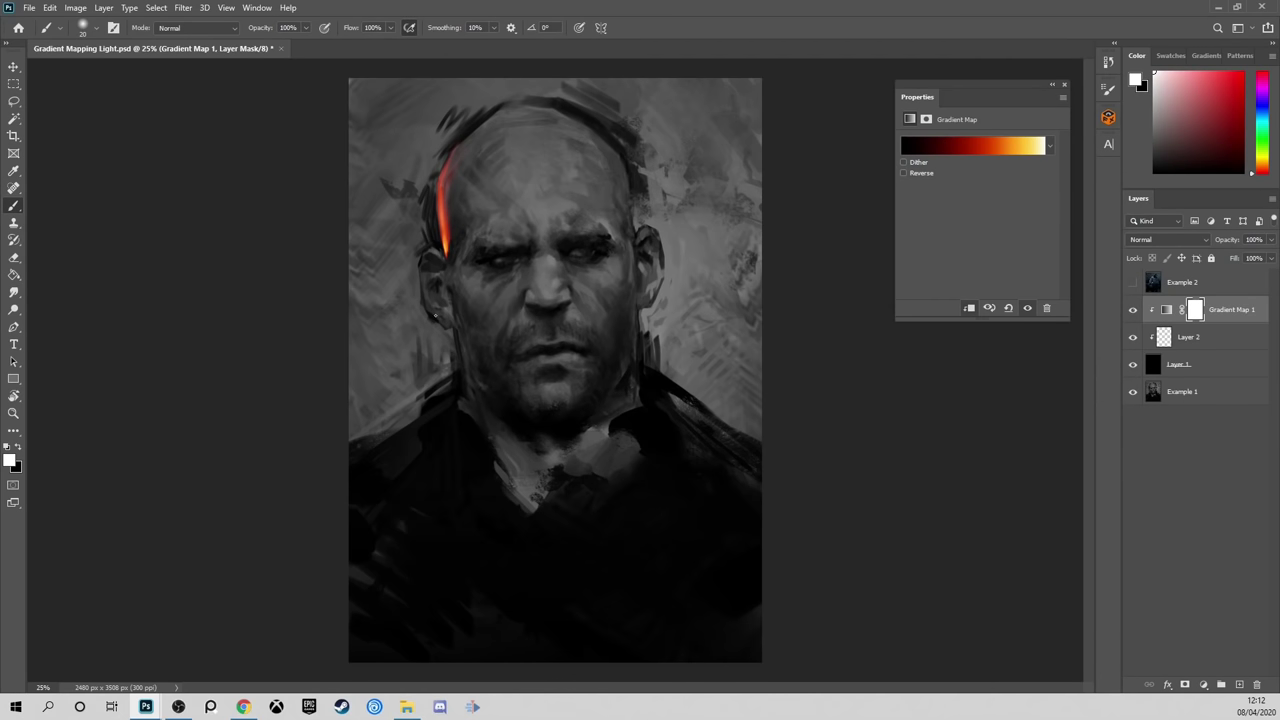
Paint glowing light on Layer 2 along the left ear's outer edge, the left cheek and jaw, and the nose tip
{"action": "left_click", "coordinate": [1245, 345]}
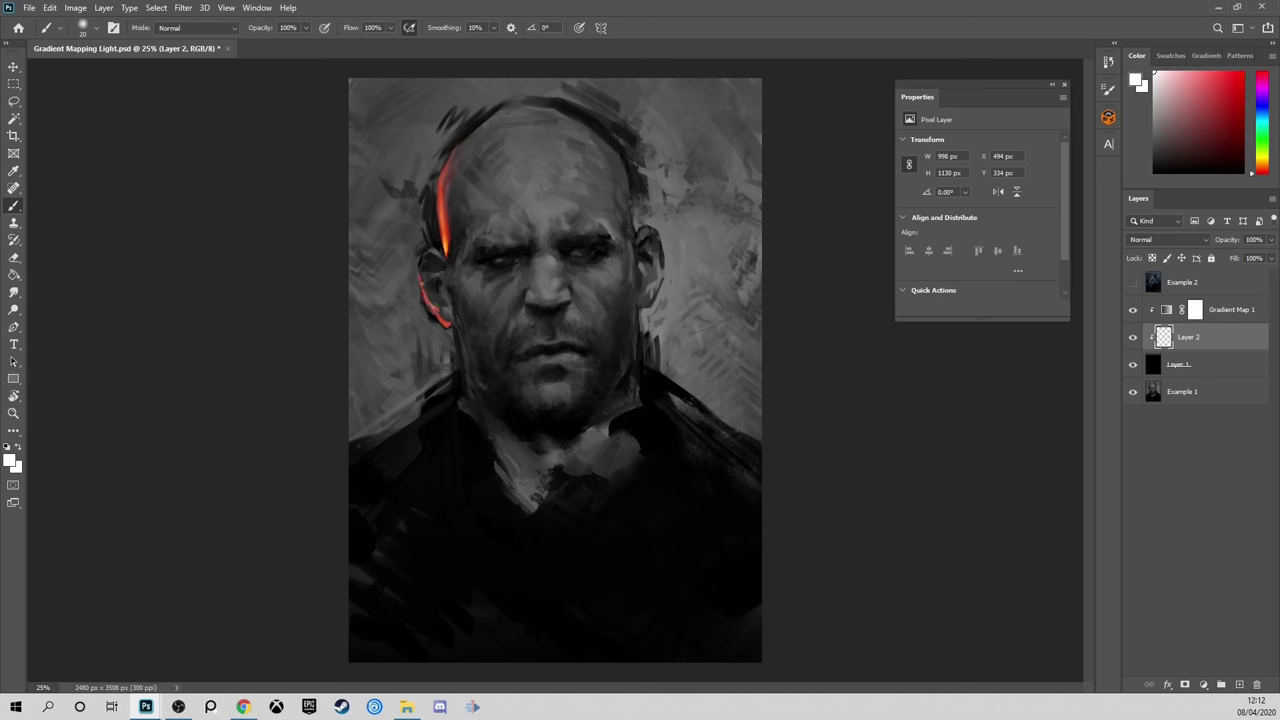
{"action": "mouse_move", "coordinate": [452, 289]}
{"action": "left_mouse_down"}
{"action": "mouse_move", "coordinate": [484, 394]}
{"action": "mouse_move", "coordinate": [481, 366]}
{"action": "mouse_move", "coordinate": [510, 408]}
{"action": "mouse_move", "coordinate": [471, 362]}
{"action": "mouse_move", "coordinate": [472, 378]}
{"action": "mouse_move", "coordinate": [504, 407]}
{"action": "left_mouse_up"}
{"action": "key", "text": "["}
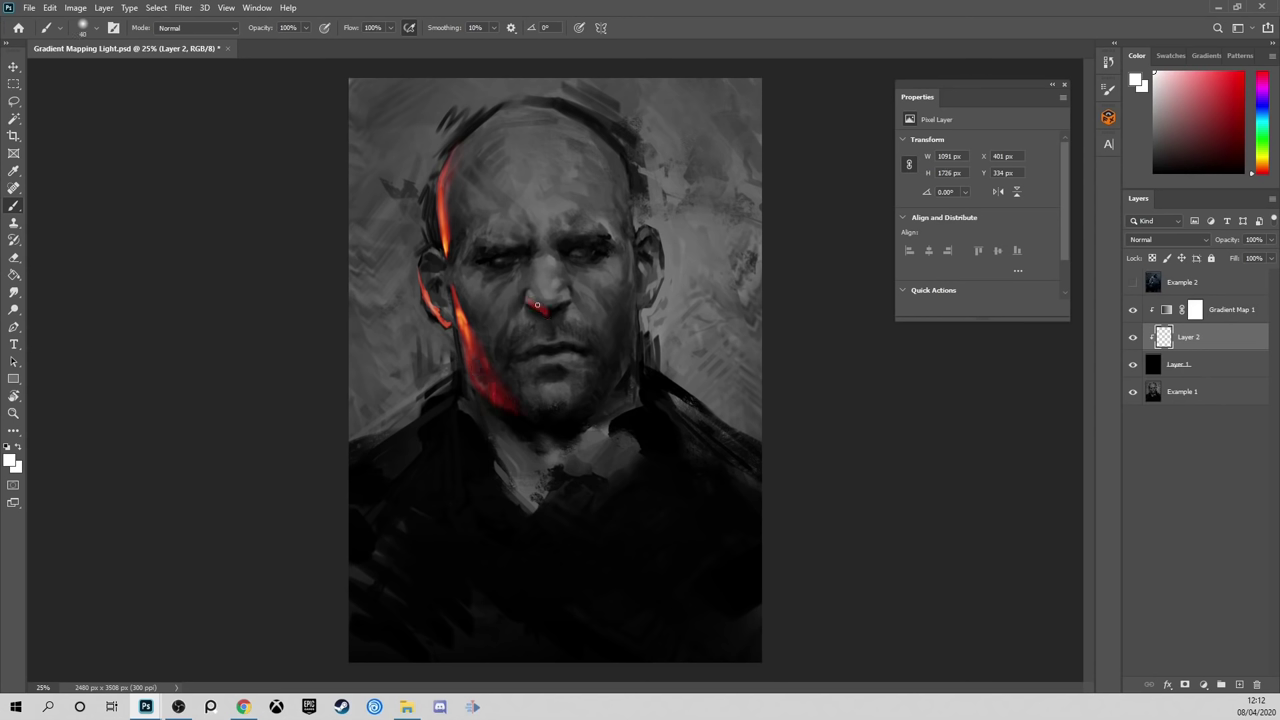
{"action": "key", "text": "["}
{"action": "left_click_drag", "start_coordinate": [544, 306], "coordinate": [537, 303]}
Choose a mid grey and paint a softer red glow over the left brow and the left cheek
{"action": "left_click", "coordinate": [1154, 137]}
{"action": "left_click", "coordinate": [509, 228], "text": "alt"}
{"action": "mouse_move", "coordinate": [478, 255]}
{"action": "left_mouse_down"}
{"action": "mouse_move", "coordinate": [520, 246]}
{"action": "mouse_move", "coordinate": [467, 254]}
{"action": "mouse_move", "coordinate": [484, 357]}
{"action": "left_mouse_up"}
{"action": "key", "text": "]"}
{"action": "key", "text": "]"}
{"action": "key", "text": "]"}
{"action": "key", "text": "]"}
{"action": "key", "text": "]"}
{"action": "key", "text": "["}
{"action": "key", "text": "["}
{"action": "key", "text": "["}
{"action": "key", "text": "["}
{"action": "key", "text": "["}
{"action": "key", "text": "["}
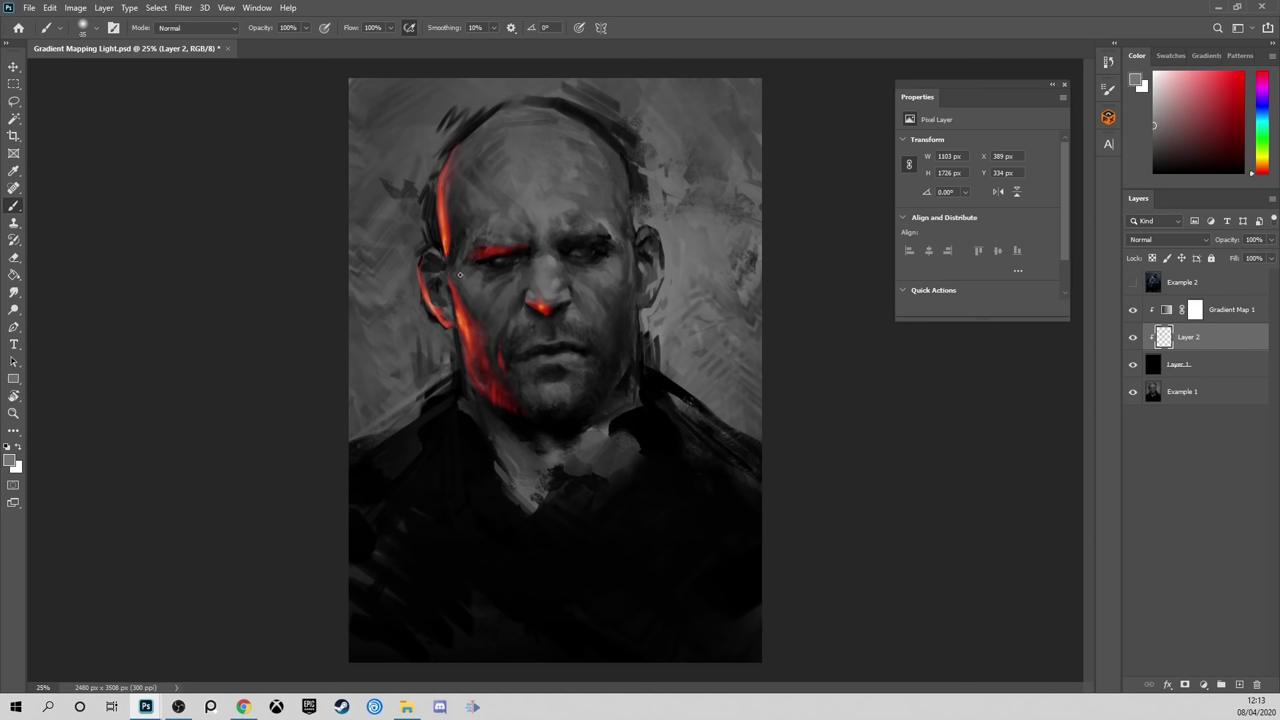
Widen the glow around the left brow and temple, and spread it under the jaw with a larger soft brush
{"action": "key", "text": "bracketright"}
{"action": "key", "text": "bracketright"}
{"action": "key", "text": "bracketright"}
{"action": "key", "text": "bracketright"}
{"action": "left_click_drag", "start_coordinate": [474, 254], "coordinate": [483, 242]}
{"action": "key", "text": "bracketright"}
{"action": "key", "text": "bracketright"}
{"action": "key", "text": "bracketright"}
{"action": "mouse_move", "coordinate": [512, 408]}
{"action": "left_mouse_down"}
{"action": "mouse_move", "coordinate": [545, 459]}
{"action": "mouse_move", "coordinate": [486, 414]}
{"action": "left_mouse_up"}
{"action": "key", "text": "bracketright"}
{"action": "key", "text": "bracketright"}
{"action": "key", "text": "bracketright"}
{"action": "key", "text": "bracketright"}
{"action": "key", "text": "bracketright"}
{"action": "key", "text": "bracketright"}
{"action": "key", "text": "bracketright"}
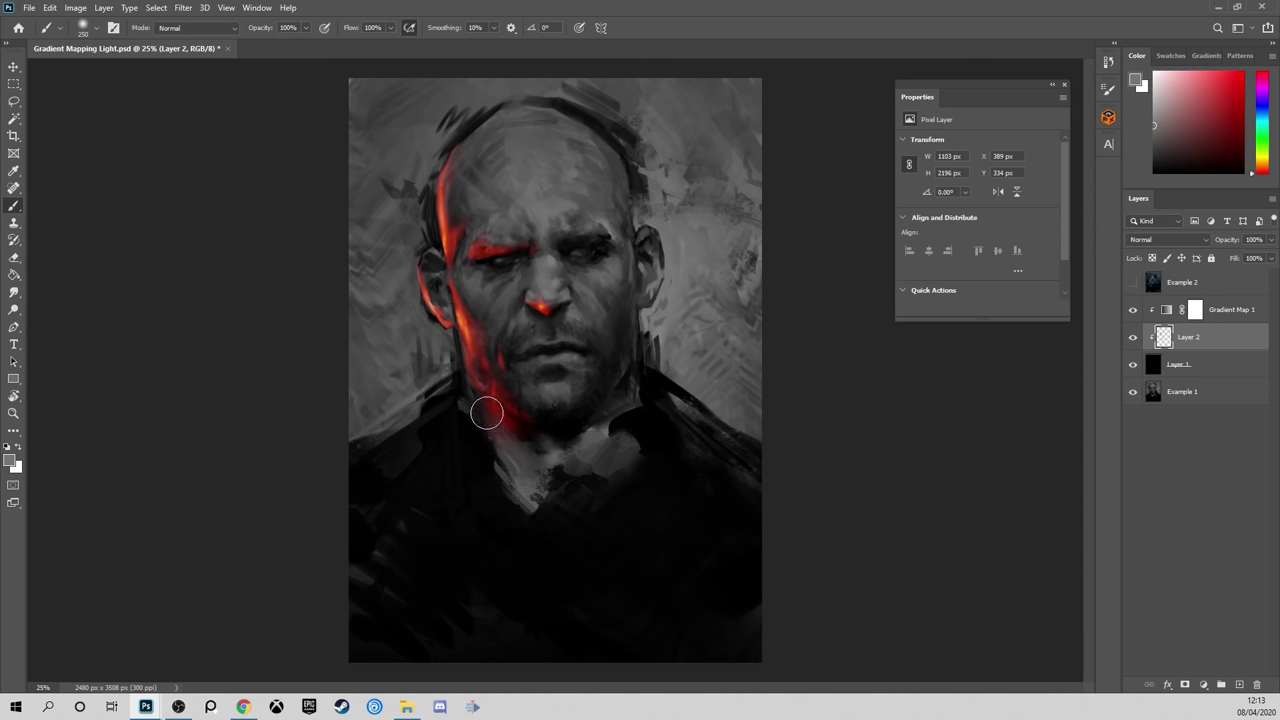
Pick darker greys with a smaller brush and extend the fading red glow from the jaw onto the neck
{"action": "key", "text": "bracketleft"}
{"action": "left_click", "coordinate": [1154, 90]}
{"action": "key", "text": "bracketleft"}
{"action": "key", "text": "bracketleft"}
{"action": "key", "text": "bracketleft"}
{"action": "key", "text": "bracketleft"}
{"action": "key", "text": "bracketleft"}
{"action": "key", "text": "bracketleft"}
{"action": "key", "text": "bracketleft"}
{"action": "key", "text": "bracketleft"}
{"action": "left_click", "coordinate": [492, 242], "text": "alt"}
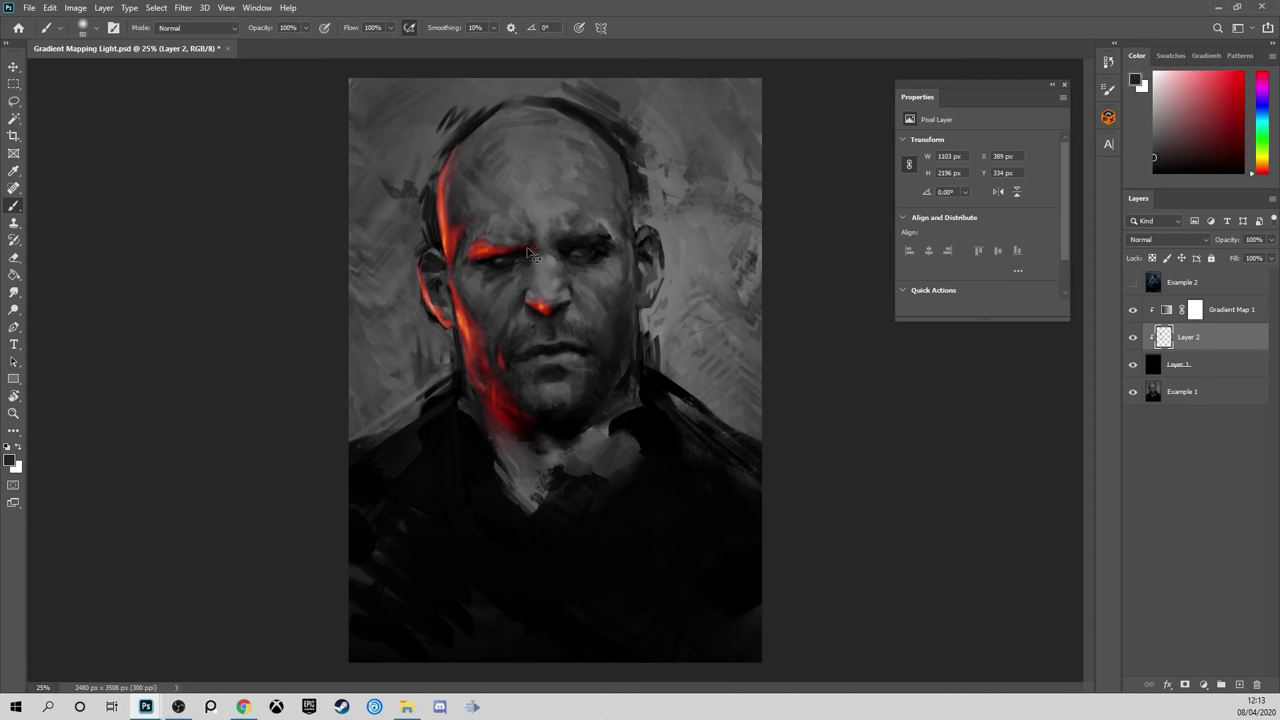
{"action": "key", "text": "x"}
{"action": "left_click_drag", "start_coordinate": [520, 442], "coordinate": [516, 452]}
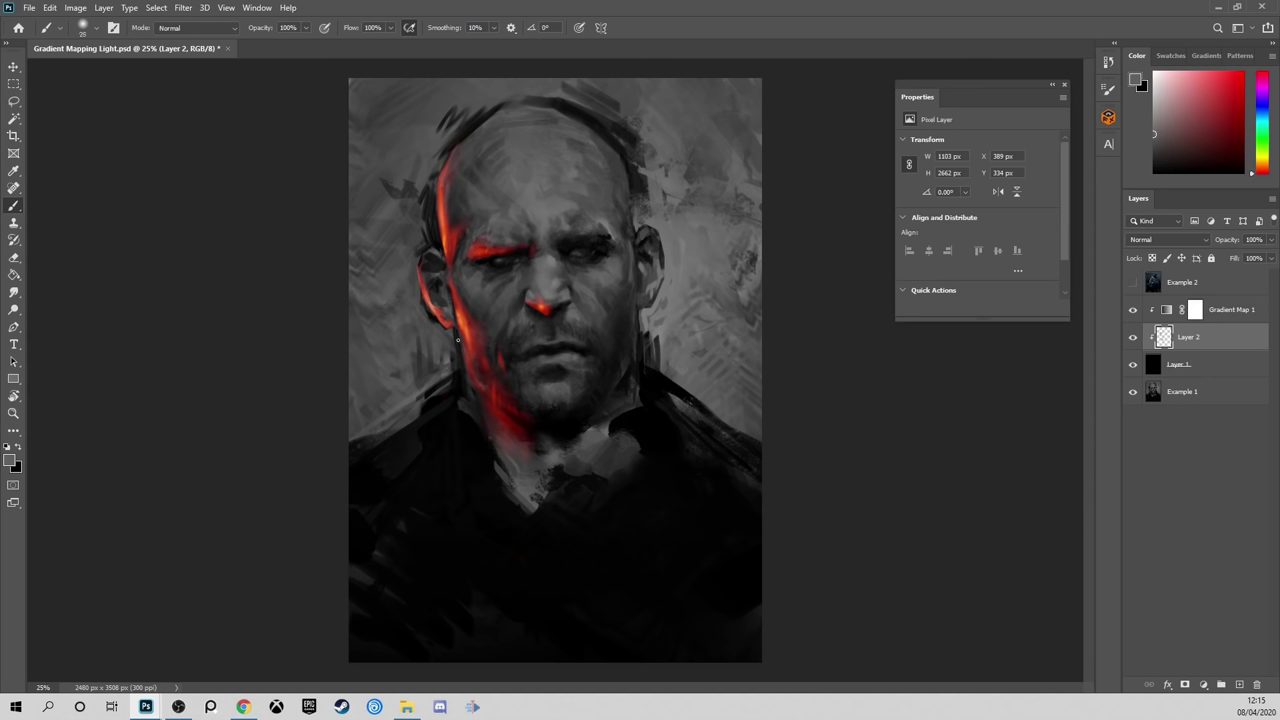
Paint bright fiery strokes along the jaw's left edge, the left jacket shoulder and the temple using a light colour
{"action": "key", "text": "x"}
{"action": "mouse_move", "coordinate": [460, 357]}
{"action": "left_mouse_down"}
{"action": "mouse_move", "coordinate": [482, 420]}
{"action": "mouse_move", "coordinate": [448, 384]}
{"action": "mouse_move", "coordinate": [430, 444]}
{"action": "left_mouse_up"}
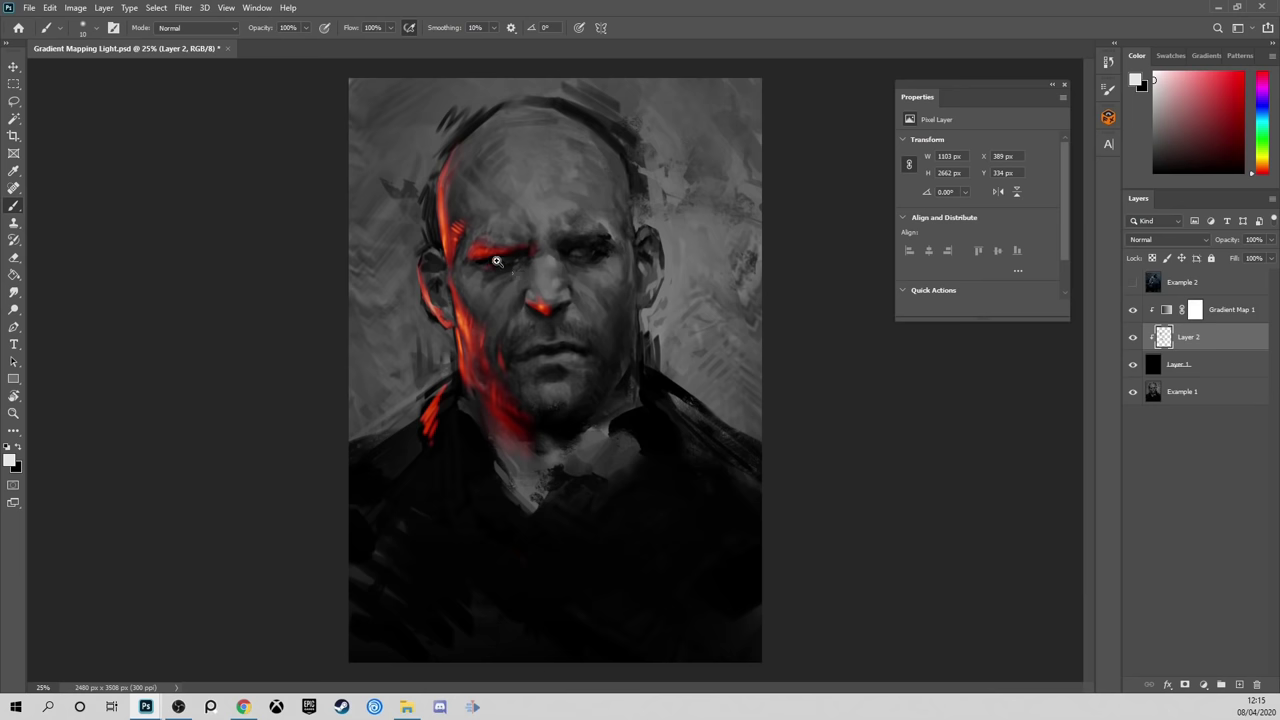
{"action": "scroll", "coordinate": [517, 278], "scroll_direction": "up", "scroll_amount": 2}
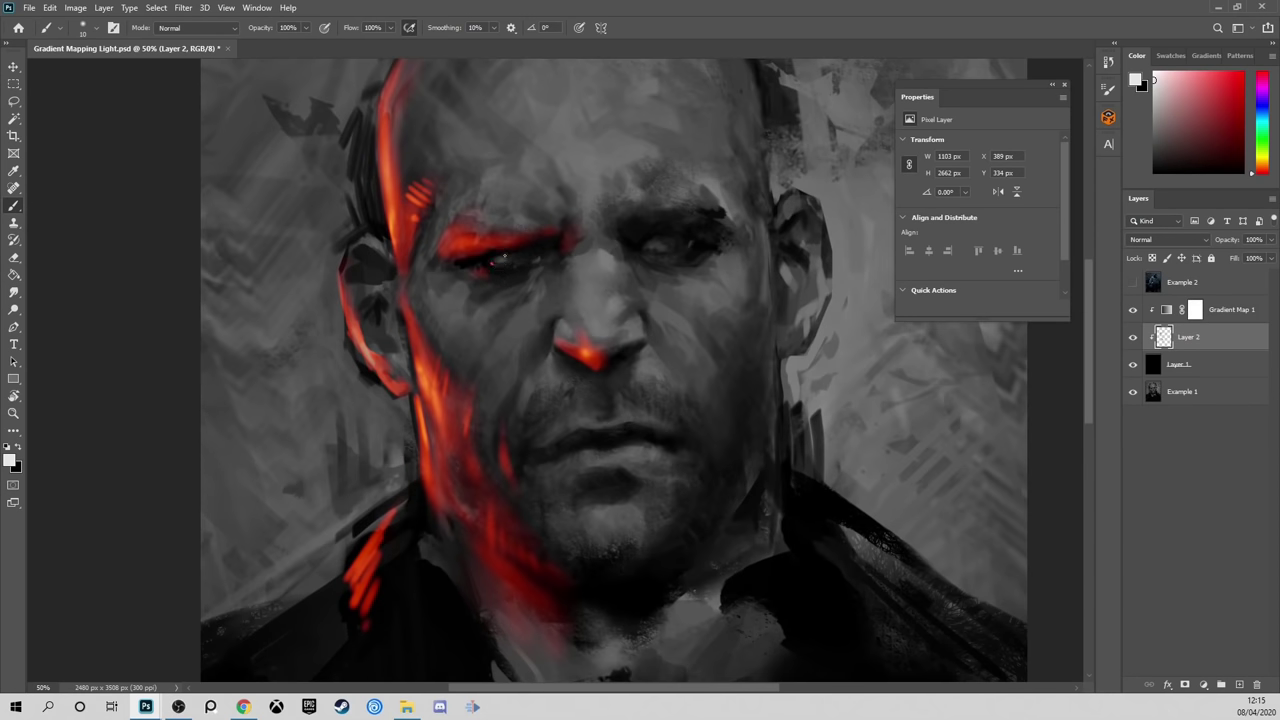
{"action": "scroll", "coordinate": [775, 545], "scroll_direction": "down", "scroll_amount": 2}
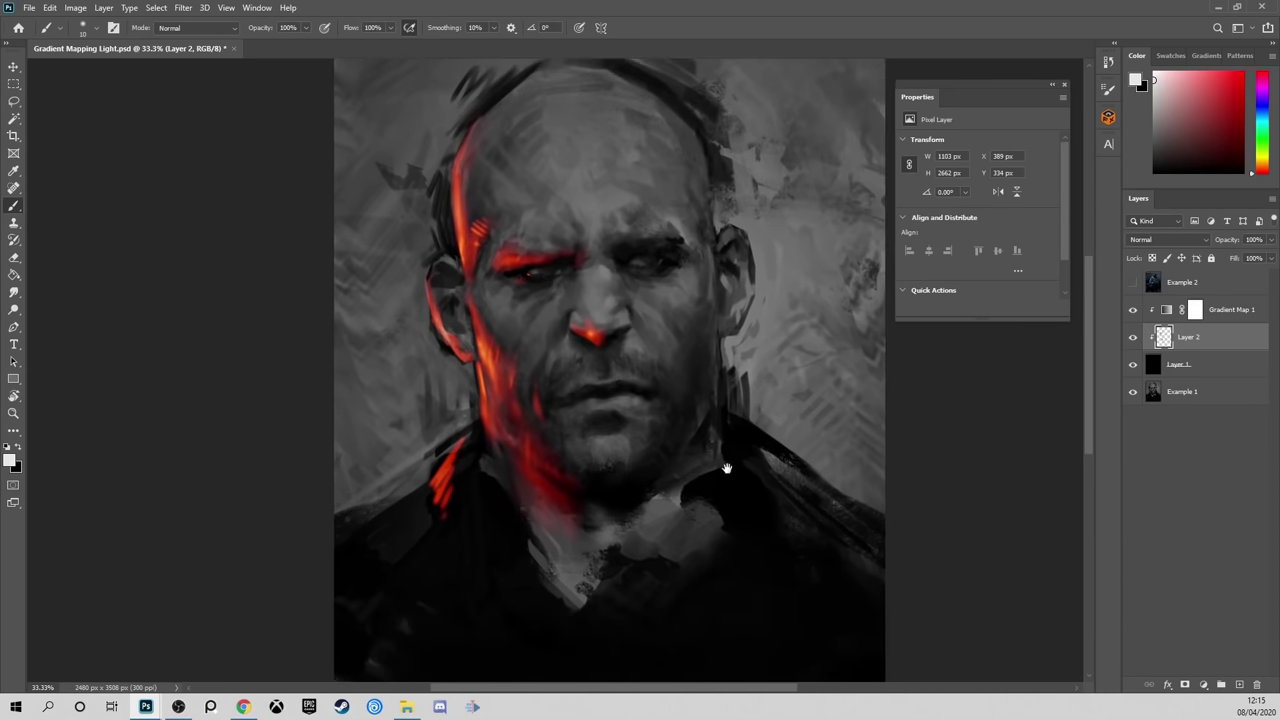
{"action": "scroll", "coordinate": [737, 457], "scroll_direction": "down", "scroll_amount": 2}
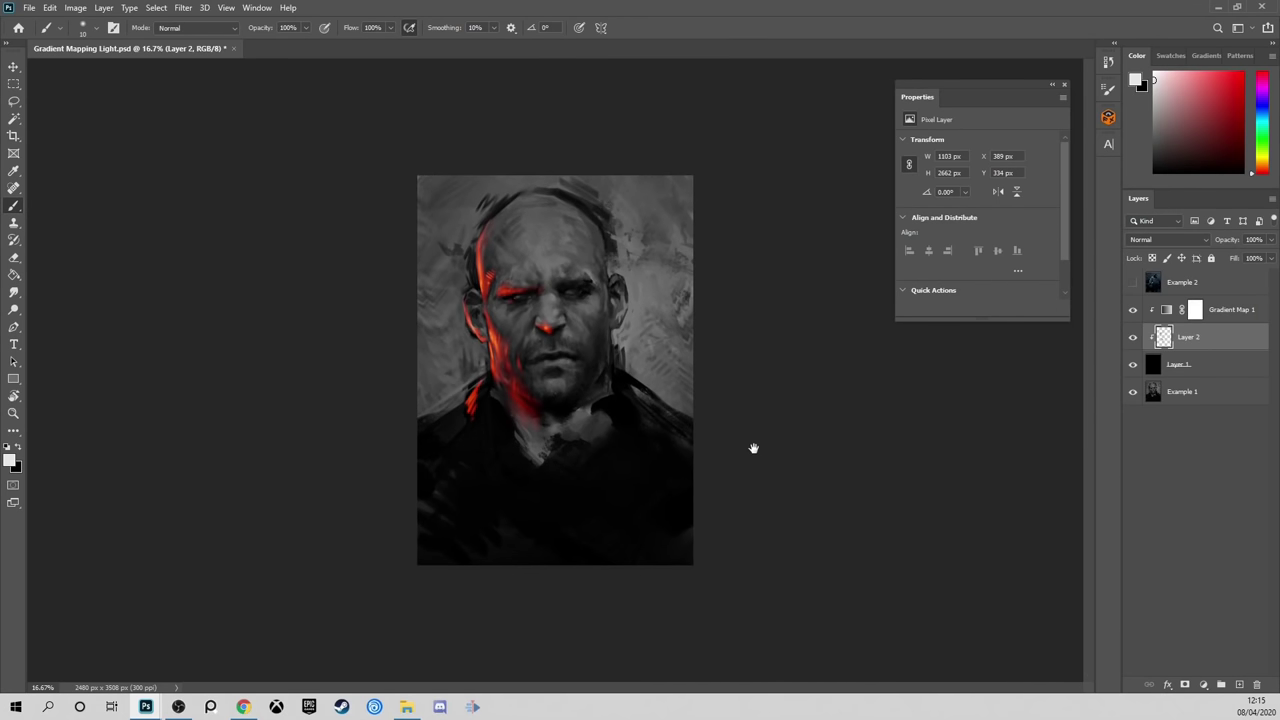
{"action": "scroll", "coordinate": [621, 356], "scroll_direction": "up", "scroll_amount": 1}
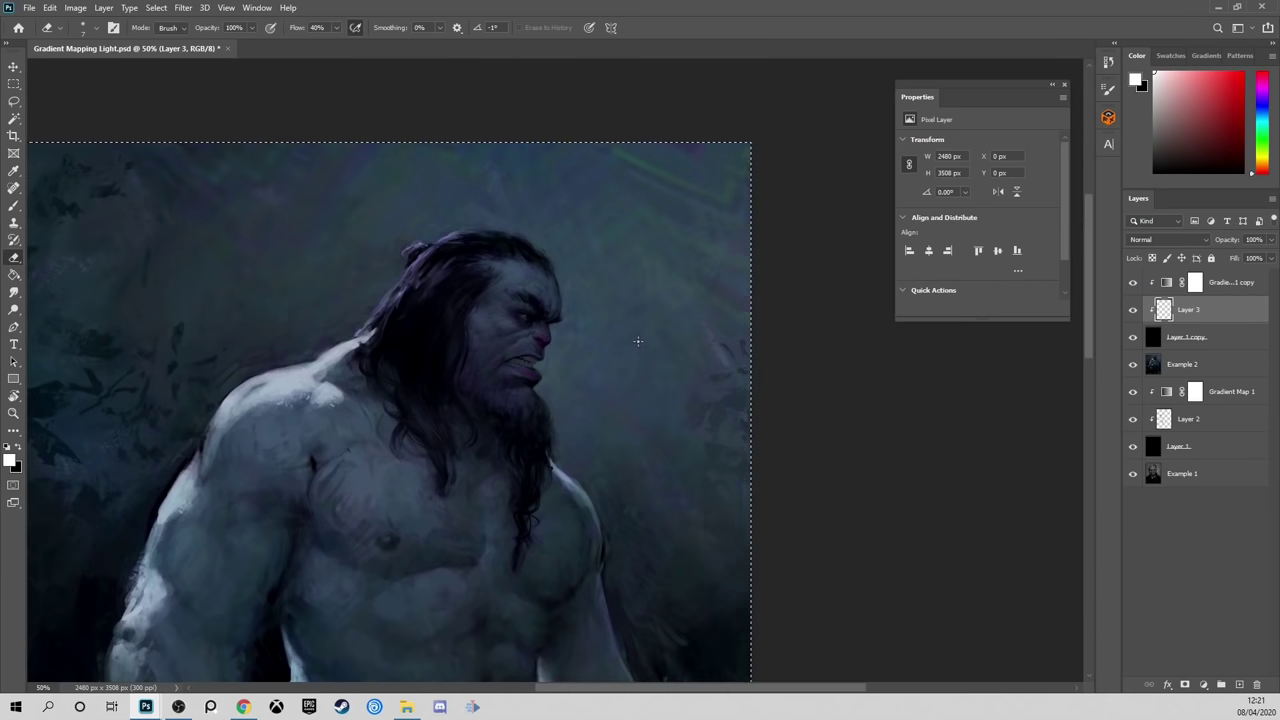
Clear the selection and paint dark grey on Layer 3 to create a dim red underlight beneath both chest muscles of the Example 2 figure
{"action": "left_click_drag", "start_coordinate": [638, 341], "coordinate": [658, 333]}
{"action": "key", "text": "ctrl+d"}
{"action": "key", "text": "b"}
{"action": "left_click_drag", "start_coordinate": [710, 535], "coordinate": [721, 443]}
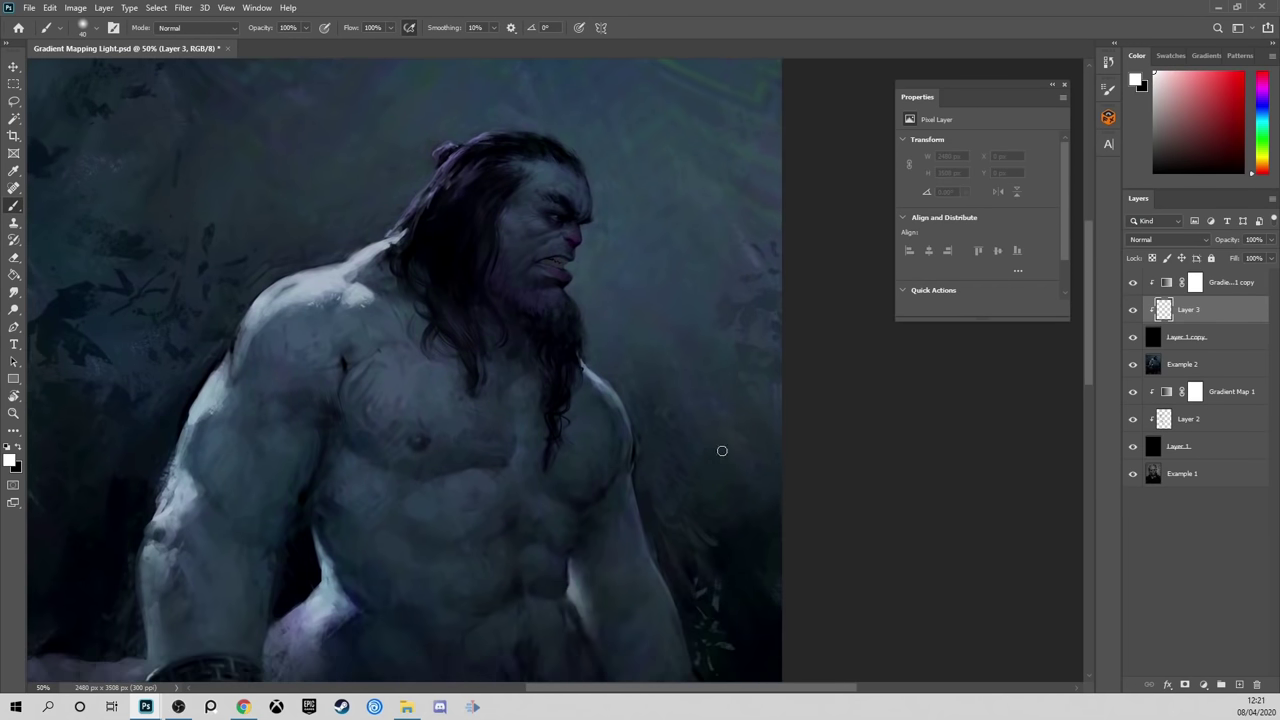
{"action": "left_click", "coordinate": [431, 446], "text": "alt"}
{"action": "mouse_move", "coordinate": [398, 464]}
{"action": "left_mouse_down"}
{"action": "mouse_move", "coordinate": [481, 462]}
{"action": "mouse_move", "coordinate": [466, 444]}
{"action": "mouse_move", "coordinate": [488, 457]}
{"action": "mouse_move", "coordinate": [442, 472]}
{"action": "mouse_move", "coordinate": [385, 445]}
{"action": "mouse_move", "coordinate": [510, 448]}
{"action": "mouse_move", "coordinate": [546, 432]}
{"action": "mouse_move", "coordinate": [548, 488]}
{"action": "mouse_move", "coordinate": [606, 497]}
{"action": "left_mouse_up"}
{"action": "left_click", "coordinate": [480, 460], "text": "alt"}
{"action": "key", "text": "bracketleft"}
{"action": "key", "text": "bracketleft"}
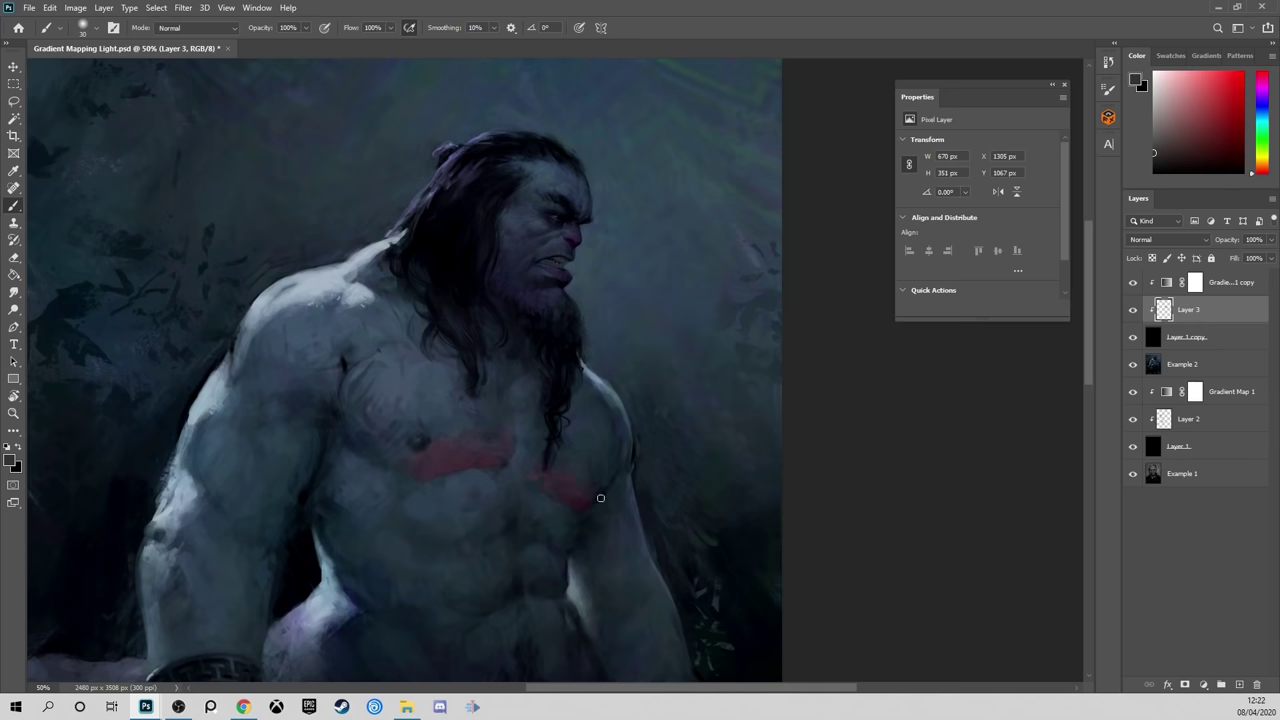
Strengthen the red glow under the right chest muscle and add a patch on the upper right abdominal muscle
{"action": "key", "text": "bracketright"}
{"action": "key", "text": "bracketright"}
{"action": "left_click_drag", "start_coordinate": [574, 480], "coordinate": [617, 461]}
{"action": "left_click_drag", "start_coordinate": [692, 480], "coordinate": [671, 360]}
{"action": "left_click_drag", "start_coordinate": [512, 413], "coordinate": [549, 400]}
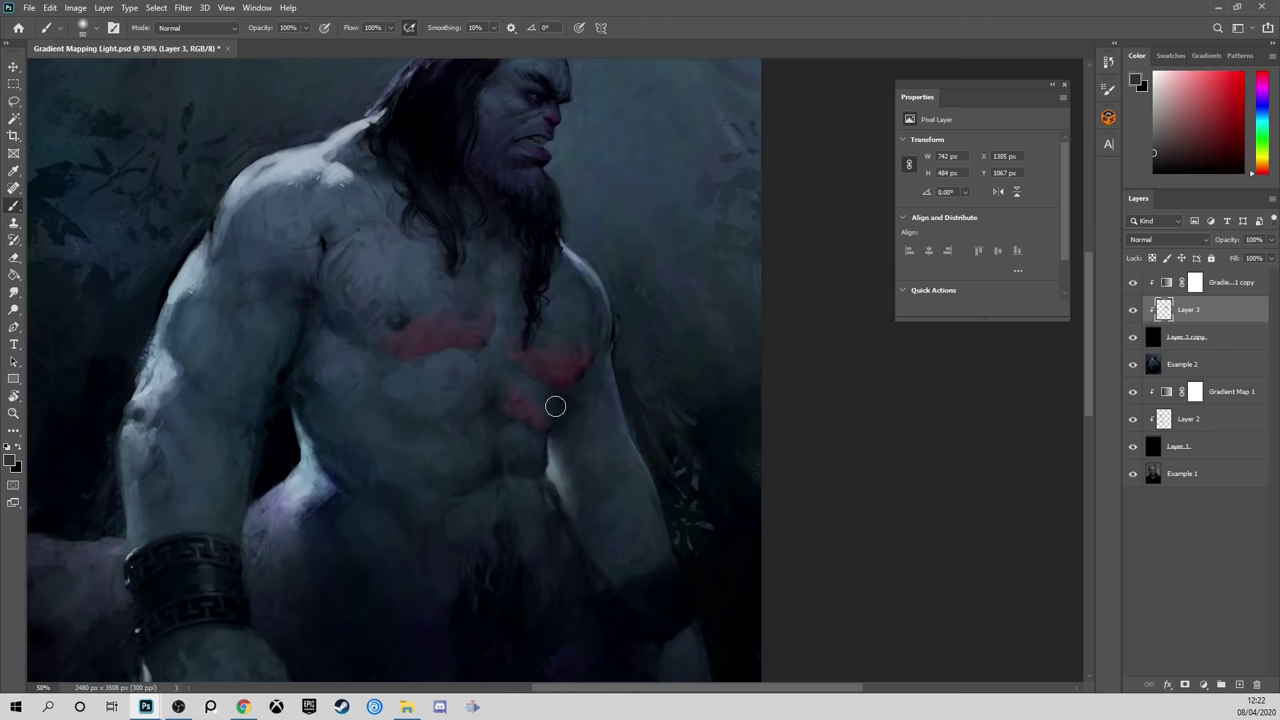
Trim the upper right abdominal glow with the Eraser, and paint a red band under the lower right abdominal muscle
{"action": "scroll", "coordinate": [554, 406], "scroll_direction": "down", "scroll_amount": 1}
{"action": "key", "text": "bracketleft"}
{"action": "key", "text": "e"}
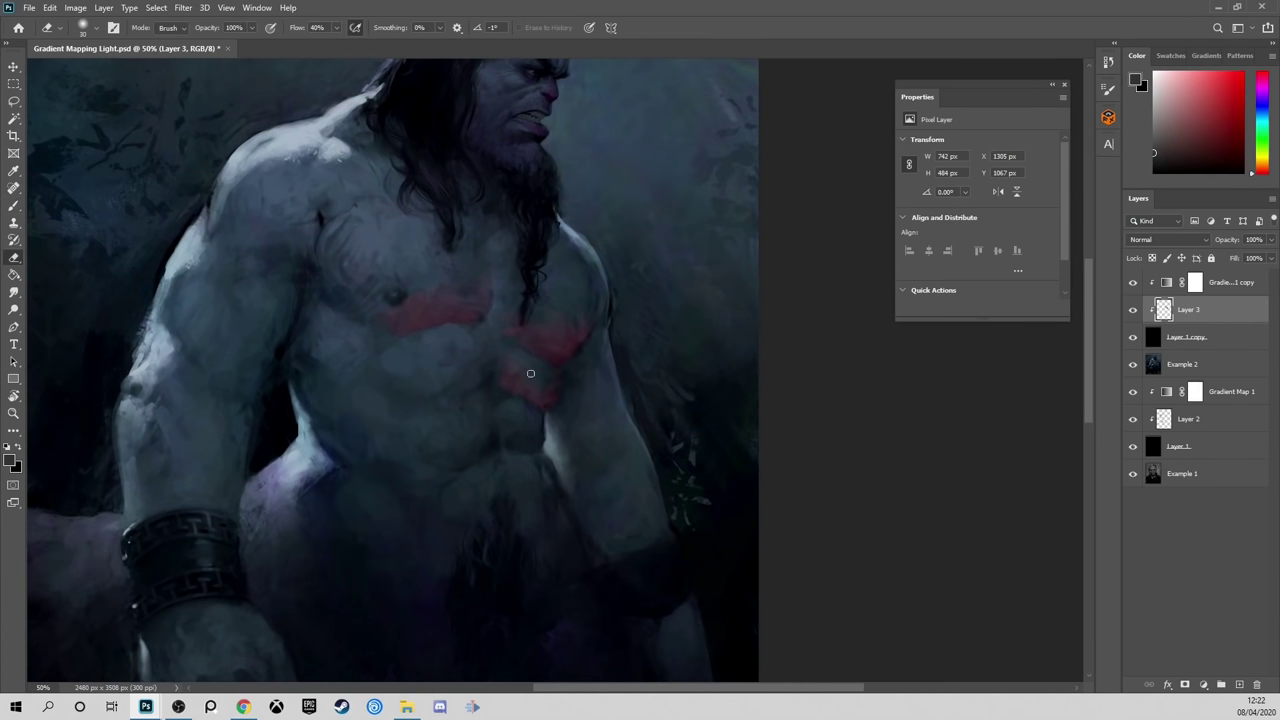
{"action": "key", "text": "b"}
{"action": "left_click_drag", "start_coordinate": [509, 438], "coordinate": [548, 428]}
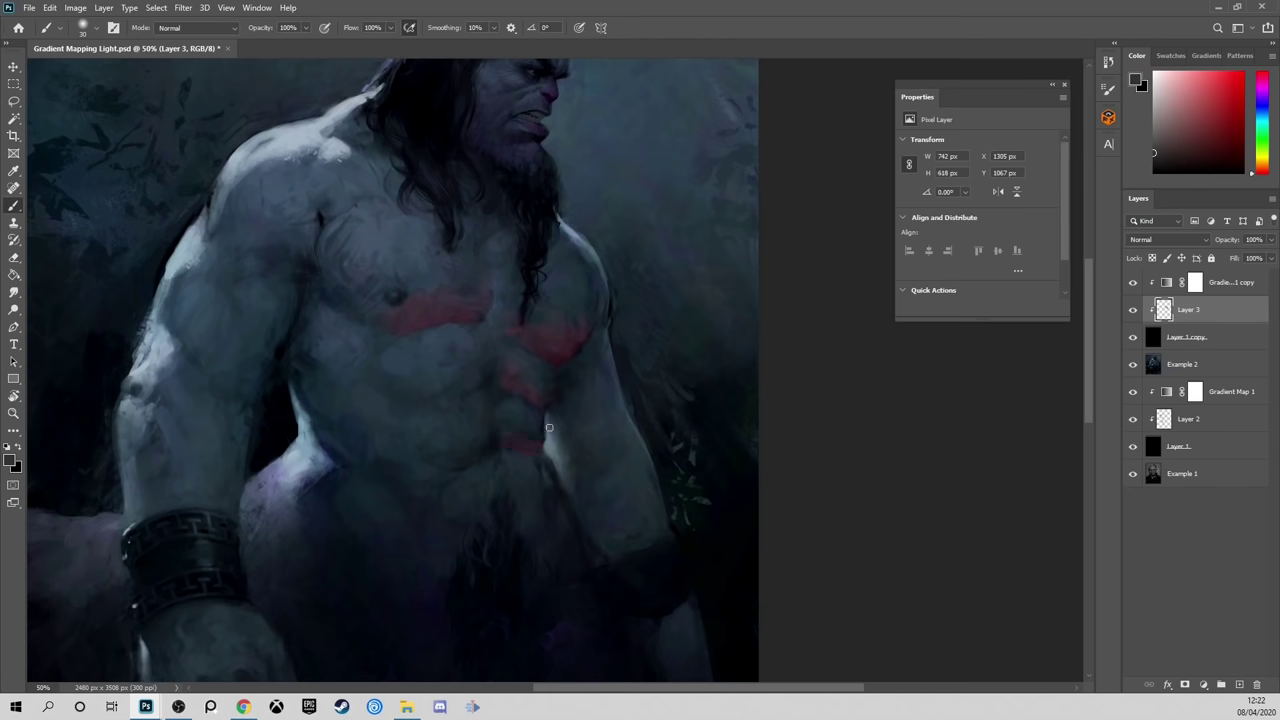
{"action": "key", "text": "e"}
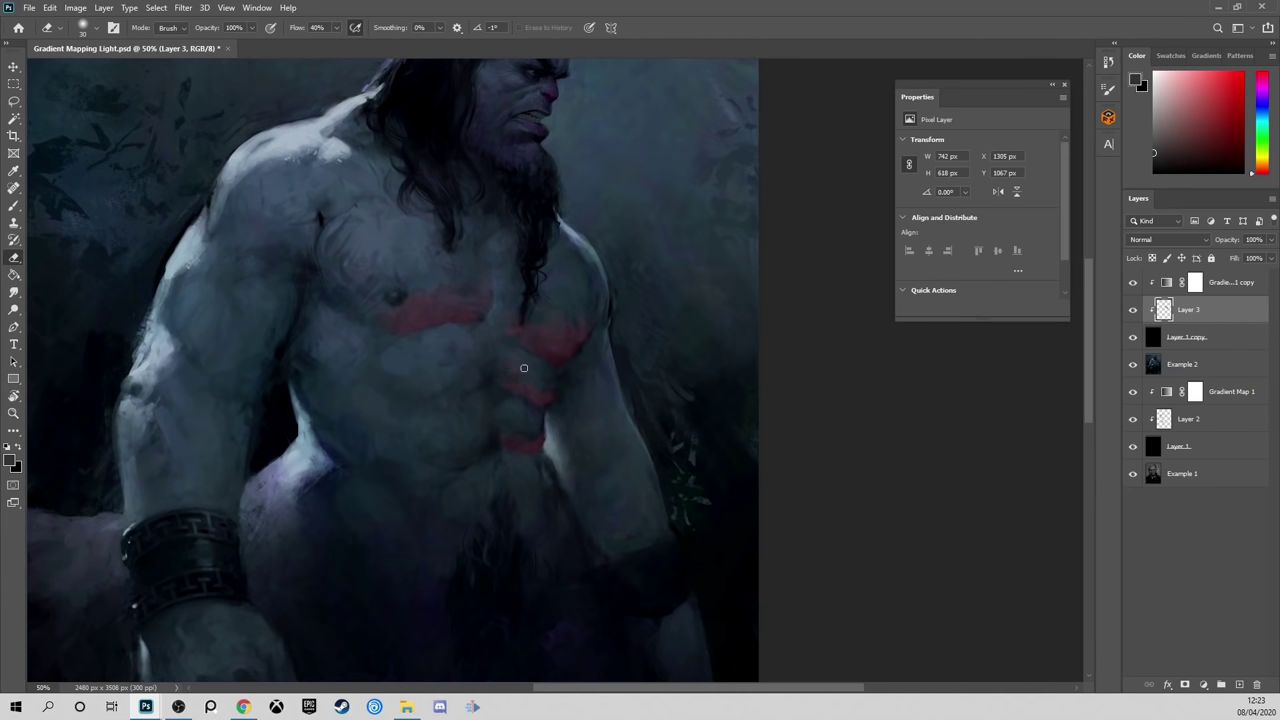
Brush matching red underlights beneath the upper and lower abdominal muscles on the torso's left side
{"action": "key", "text": "b"}
{"action": "left_click_drag", "start_coordinate": [484, 370], "coordinate": [447, 391]}
{"action": "left_click_drag", "start_coordinate": [491, 452], "coordinate": [462, 466]}
{"action": "key", "text": "bracketleft"}
{"action": "key", "text": "bracketleft"}
Enlarge the brush and paint a soft red glow down the right hip beside the dark hanging hair
{"action": "mouse_move", "coordinate": [576, 467]}
{"action": "left_mouse_down"}
{"action": "mouse_move", "coordinate": [544, 373]}
{"action": "mouse_move", "coordinate": [511, 430]}
{"action": "mouse_move", "coordinate": [480, 563]}
{"action": "left_mouse_up"}
{"action": "key", "text": "bracketright"}
{"action": "key", "text": "bracketright"}
{"action": "key", "text": "bracketright"}
{"action": "key", "text": "bracketright"}
{"action": "key", "text": "bracketright"}
{"action": "key", "text": "bracketright"}
{"action": "key", "text": "bracketright"}
{"action": "left_click_drag", "start_coordinate": [541, 427], "coordinate": [511, 588]}
{"action": "key", "text": "bracketright"}
{"action": "key", "text": "bracketright"}
{"action": "key", "text": "bracketright"}
{"action": "key", "text": "bracketright"}
{"action": "key", "text": "bracketright"}
{"action": "key", "text": "bracketleft"}
{"action": "key", "text": "bracketleft"}
{"action": "key", "text": "bracketleft"}
{"action": "key", "text": "bracketleft"}
{"action": "key", "text": "bracketleft"}
{"action": "key", "text": "bracketleft"}
{"action": "key", "text": "bracketleft"}
{"action": "key", "text": "bracketleft"}
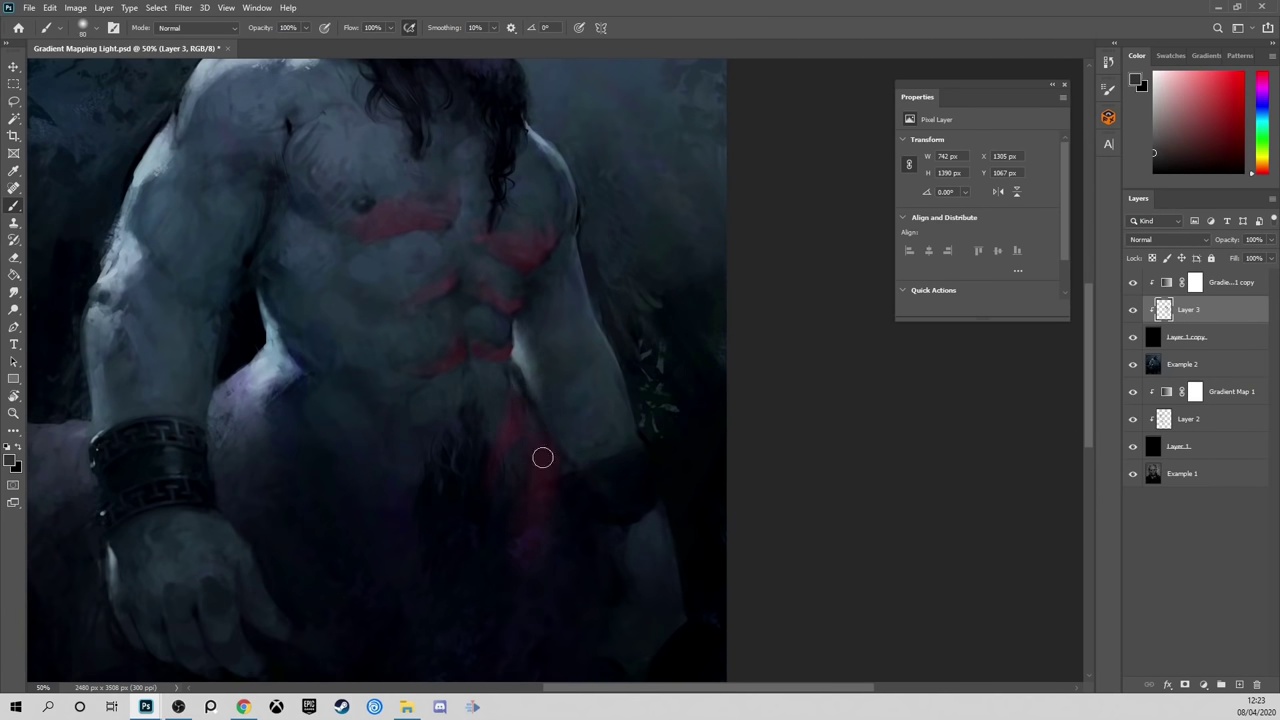
Broaden the red glow down the right hip and thigh with a larger brush, and reduce the brush to 30 px
{"action": "key", "text": "bracketright"}
{"action": "key", "text": "bracketright"}
{"action": "key", "text": "bracketright"}
{"action": "key", "text": "bracketright"}
{"action": "key", "text": "bracketright"}
{"action": "key", "text": "bracketright"}
{"action": "left_click_drag", "start_coordinate": [566, 476], "coordinate": [592, 596]}
{"action": "mouse_move", "coordinate": [612, 459]}
{"action": "left_mouse_down"}
{"action": "mouse_move", "coordinate": [531, 480]}
{"action": "mouse_move", "coordinate": [499, 516]}
{"action": "left_mouse_up"}
{"action": "key", "text": "bracketleft"}
{"action": "key", "text": "bracketleft"}
{"action": "key", "text": "bracketleft"}
{"action": "key", "text": "bracketleft"}
{"action": "key", "text": "bracketleft"}
{"action": "key", "text": "bracketleft"}
{"action": "key", "text": "bracketleft"}
{"action": "key", "text": "bracketleft"}
{"action": "key", "text": "bracketleft"}
{"action": "key", "text": "bracketleft"}
{"action": "key", "text": "bracketleft"}
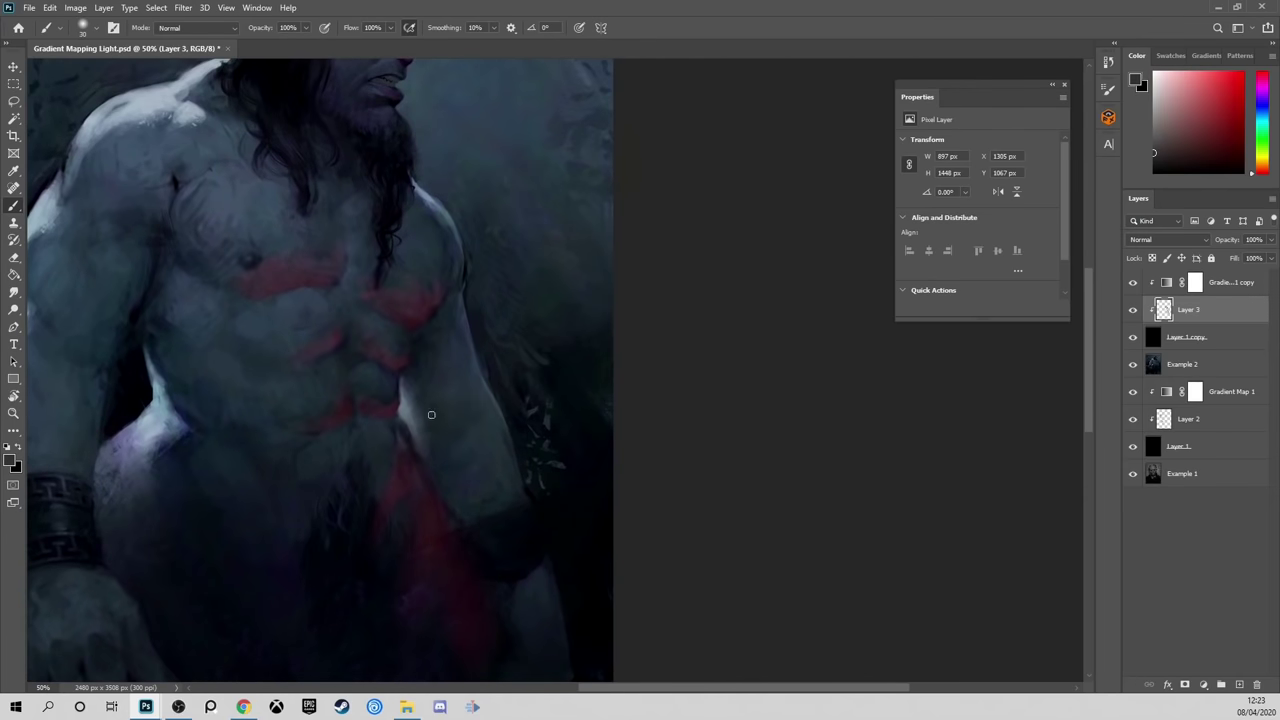
Brush two soft red glow patches onto the right forearm, above the dark wristband
{"action": "mouse_move", "coordinate": [462, 413]}
{"action": "left_mouse_down"}
{"action": "mouse_move", "coordinate": [474, 386]}
{"action": "mouse_move", "coordinate": [494, 408]}
{"action": "left_mouse_up"}
{"action": "mouse_move", "coordinate": [481, 496]}
{"action": "left_mouse_down"}
{"action": "mouse_move", "coordinate": [523, 478]}
{"action": "mouse_move", "coordinate": [468, 362]}
{"action": "left_mouse_up"}
{"action": "key", "text": "bracketright"}
{"action": "key", "text": "bracketright"}
{"action": "key", "text": "bracketright"}
{"action": "key", "text": "bracketright"}
{"action": "key", "text": "bracketright"}
{"action": "key", "text": "bracketright"}
{"action": "key", "text": "bracketright"}
{"action": "key", "text": "bracketright"}
{"action": "key", "text": "bracketright"}
{"action": "key", "text": "bracketright"}
Reduce the brush and paint a red glow along the outer edge of the right hand below the wristband
{"action": "key", "text": "bracketleft"}
{"action": "key", "text": "bracketleft"}
{"action": "key", "text": "bracketleft"}
{"action": "key", "text": "bracketleft"}
{"action": "key", "text": "bracketleft"}
{"action": "key", "text": "bracketleft"}
{"action": "key", "text": "bracketleft"}
{"action": "key", "text": "bracketleft"}
{"action": "key", "text": "bracketleft"}
{"action": "key", "text": "bracketleft"}
{"action": "key", "text": "bracketleft"}
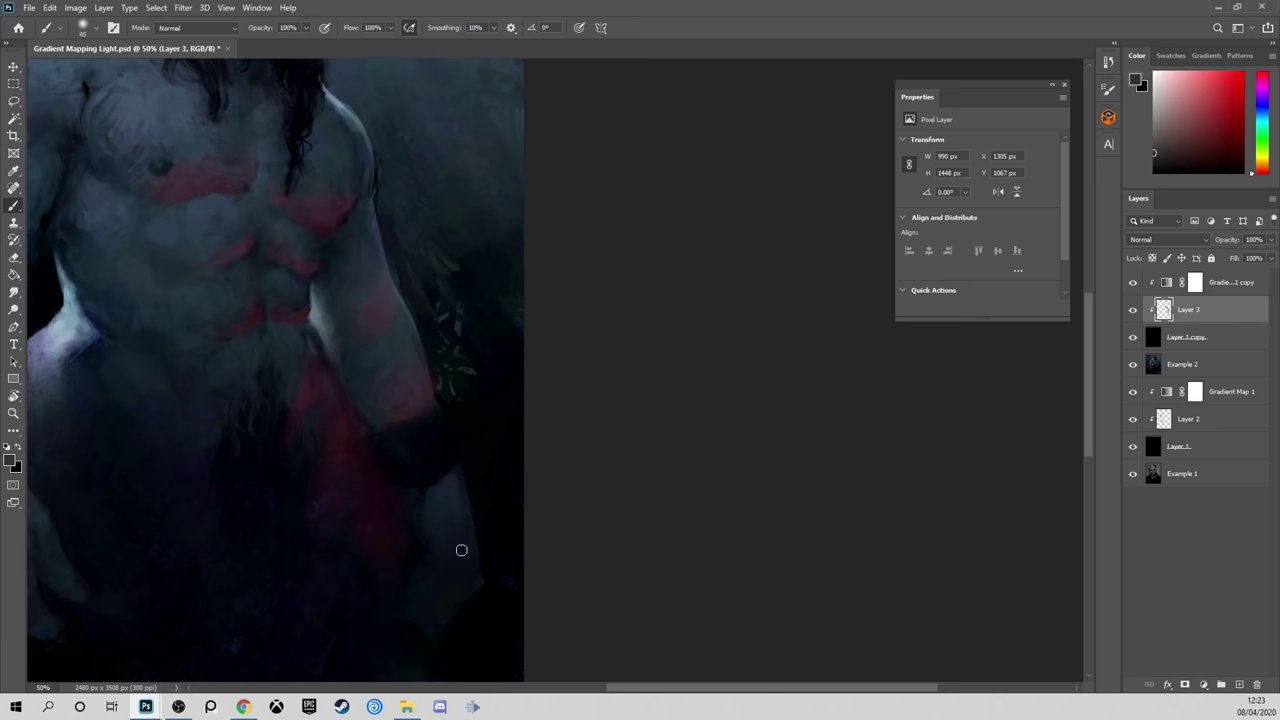
{"action": "mouse_move", "coordinate": [461, 550]}
{"action": "left_mouse_down"}
{"action": "mouse_move", "coordinate": [449, 574]}
{"action": "mouse_move", "coordinate": [472, 560]}
{"action": "mouse_move", "coordinate": [480, 583]}
{"action": "mouse_move", "coordinate": [474, 555]}
{"action": "mouse_move", "coordinate": [468, 619]}
{"action": "left_mouse_up"}
{"action": "left_click_drag", "start_coordinate": [472, 586], "coordinate": [520, 574]}
Enlarge the Eraser to 100 px and trim the red glow on the right arm and hand
{"action": "key", "text": "e"}
{"action": "key", "text": "bracketright"}
{"action": "key", "text": "bracketright"}
{"action": "key", "text": "bracketright"}
{"action": "key", "text": "bracketright"}
{"action": "key", "text": "bracketright"}
{"action": "key", "text": "bracketright"}
{"action": "left_click_drag", "start_coordinate": [601, 379], "coordinate": [694, 529]}
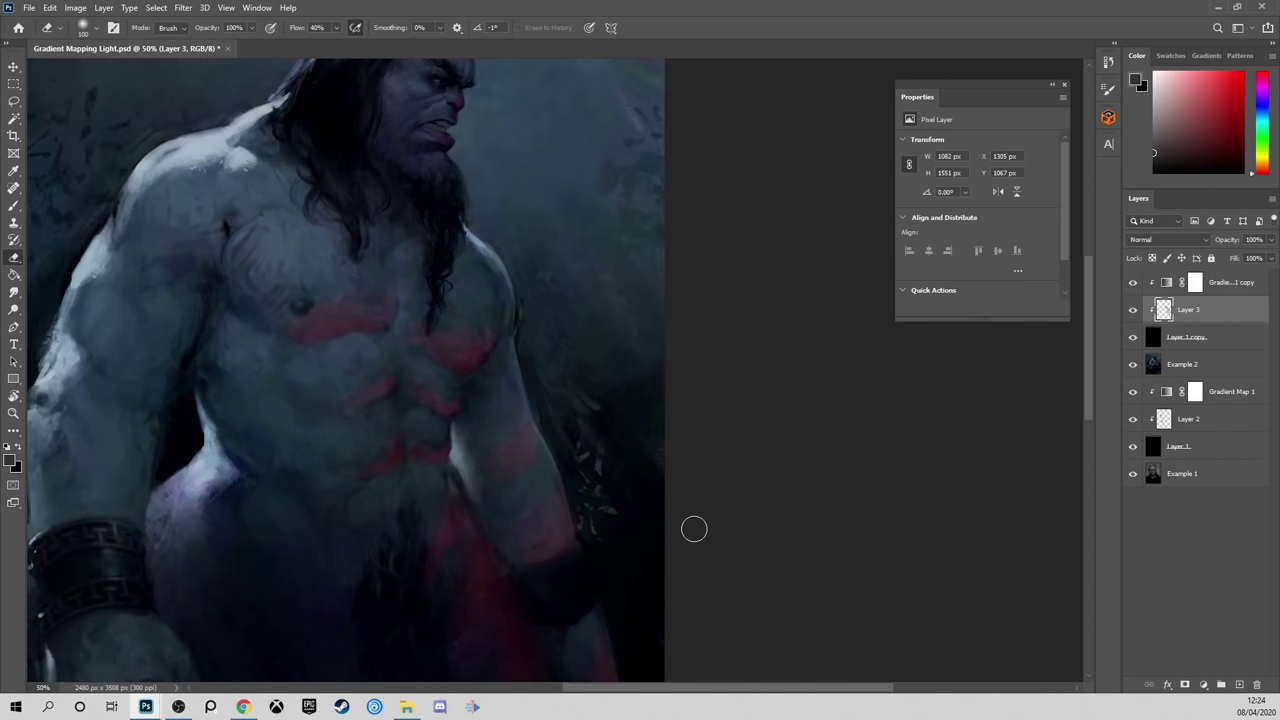
Paint red glow along the outer edge of the right shoulder and down the front of the beard
{"action": "key", "text": "b"}
{"action": "left_click_drag", "start_coordinate": [512, 342], "coordinate": [514, 308]}
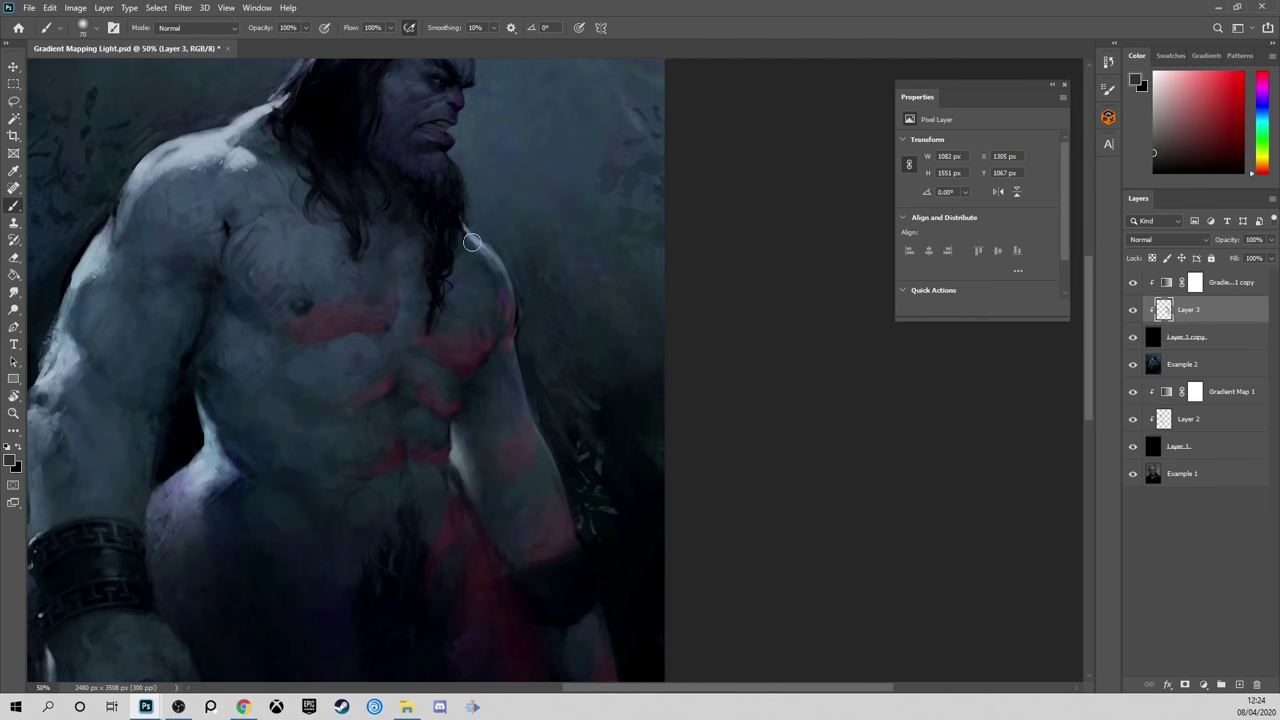
{"action": "scroll", "coordinate": [494, 271], "scroll_direction": "up", "scroll_amount": 2}
{"action": "scroll", "coordinate": [494, 271], "scroll_direction": "left", "scroll_amount": 1}
{"action": "scroll", "coordinate": [523, 371], "scroll_direction": "up", "scroll_amount": 3}
{"action": "scroll", "coordinate": [523, 371], "scroll_direction": "left", "scroll_amount": 1}
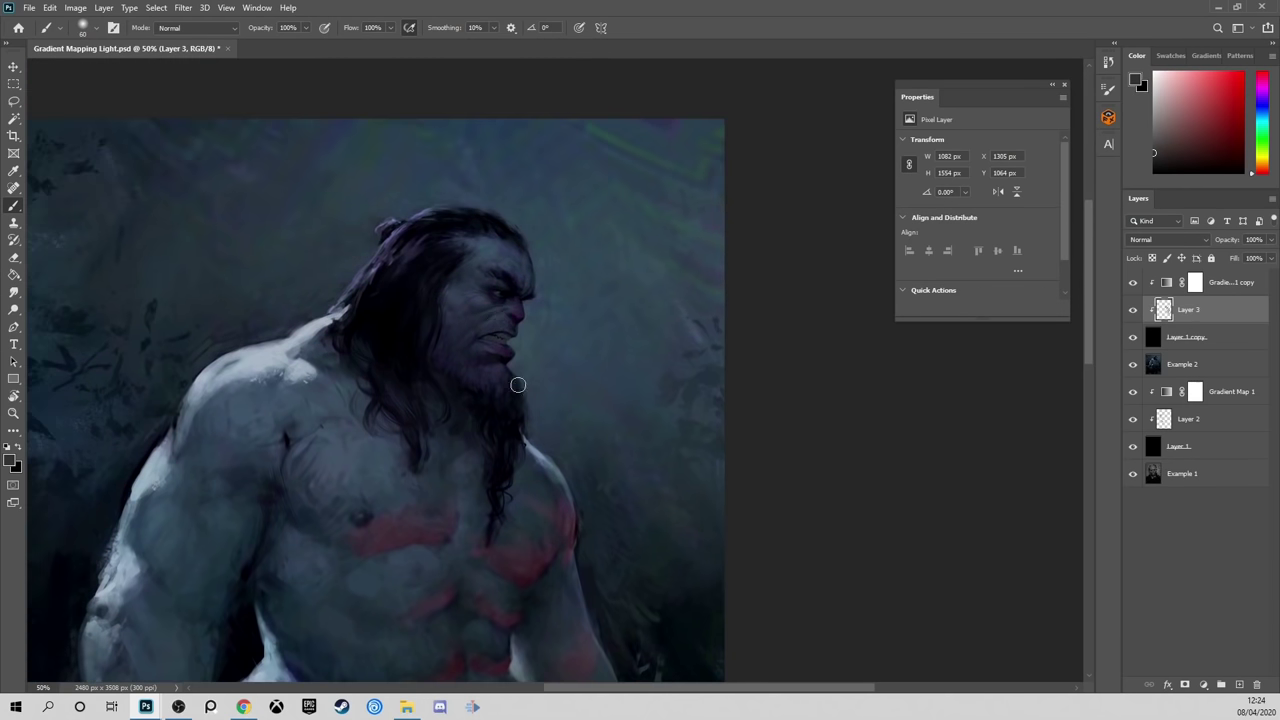
{"action": "key", "text": "bracketright"}
{"action": "key", "text": "bracketright"}
{"action": "key", "text": "bracketright"}
{"action": "key", "text": "bracketright"}
{"action": "mouse_move", "coordinate": [517, 387]}
{"action": "left_mouse_down"}
{"action": "mouse_move", "coordinate": [522, 437]}
{"action": "mouse_move", "coordinate": [461, 397]}
{"action": "mouse_move", "coordinate": [558, 312]}
{"action": "left_mouse_up"}
Brush red glow beside the left armpit and along the inner edge of the left upper arm with a 50 px brush
{"action": "key", "text": "bracketleft"}
{"action": "key", "text": "bracketleft"}
{"action": "key", "text": "bracketleft"}
{"action": "key", "text": "bracketleft"}
{"action": "key", "text": "bracketleft"}
{"action": "left_click_drag", "start_coordinate": [309, 403], "coordinate": [333, 377]}
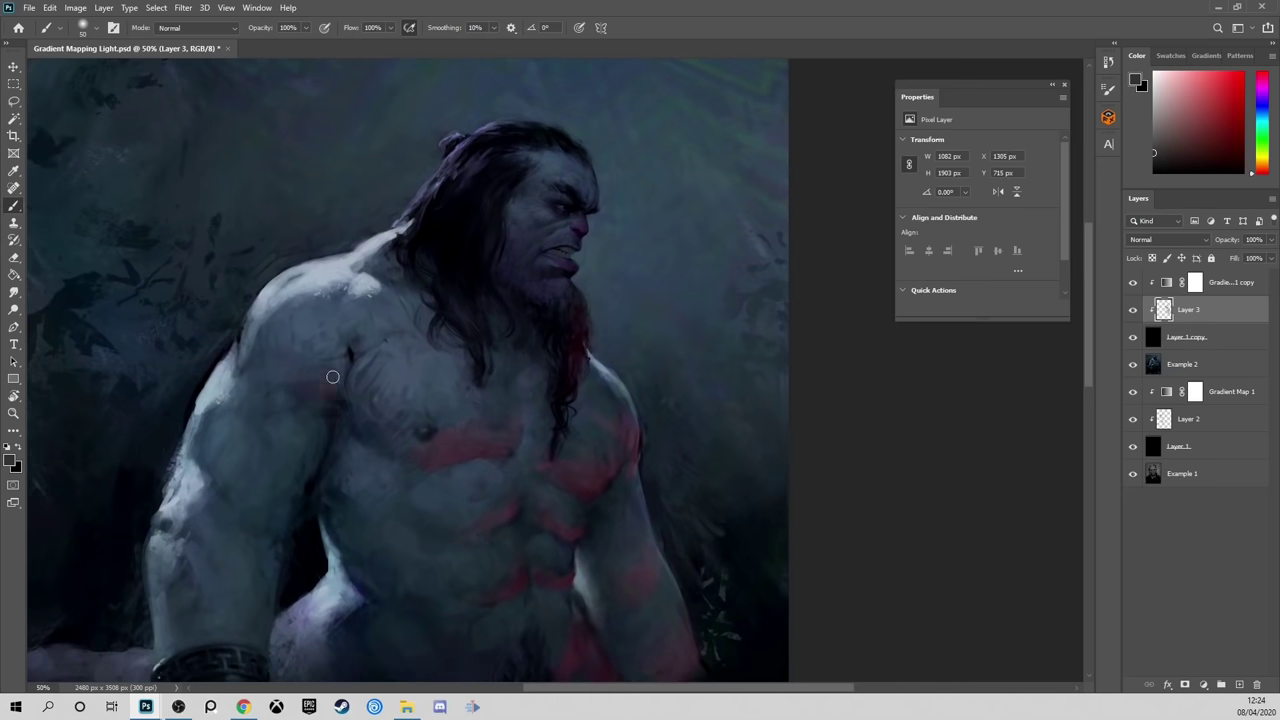
{"action": "left_click_drag", "start_coordinate": [535, 368], "coordinate": [591, 283]}
{"action": "mouse_move", "coordinate": [336, 452]}
{"action": "left_mouse_down"}
{"action": "mouse_move", "coordinate": [341, 406]}
{"action": "mouse_move", "coordinate": [368, 372]}
{"action": "left_mouse_up"}
Adjust the brush size and extend the red glow as a narrow streak down the right thigh
{"action": "left_click_drag", "start_coordinate": [582, 387], "coordinate": [538, 369]}
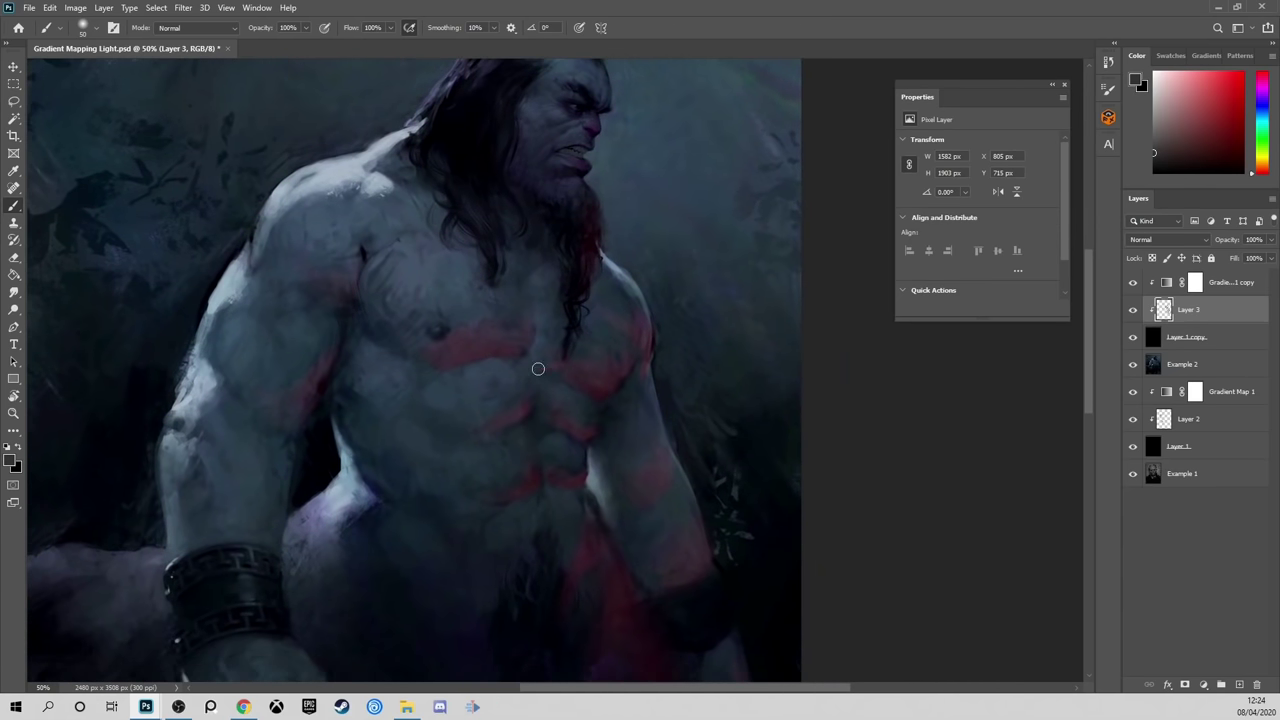
{"action": "key", "text": "bracketright"}
{"action": "key", "text": "bracketright"}
{"action": "key", "text": "bracketright"}
{"action": "key", "text": "bracketright"}
{"action": "key", "text": "bracketright"}
{"action": "key", "text": "bracketright"}
{"action": "key", "text": "bracketright"}
{"action": "key", "text": "bracketright"}
{"action": "key", "text": "bracketright"}
{"action": "key", "text": "bracketright"}
{"action": "key", "text": "bracketright"}
{"action": "key", "text": "bracketright"}
{"action": "key", "text": "bracketright"}
{"action": "left_click_drag", "start_coordinate": [660, 392], "coordinate": [626, 506]}
{"action": "key", "text": "ctrl+minus"}
{"action": "left_click_drag", "start_coordinate": [653, 601], "coordinate": [660, 442]}
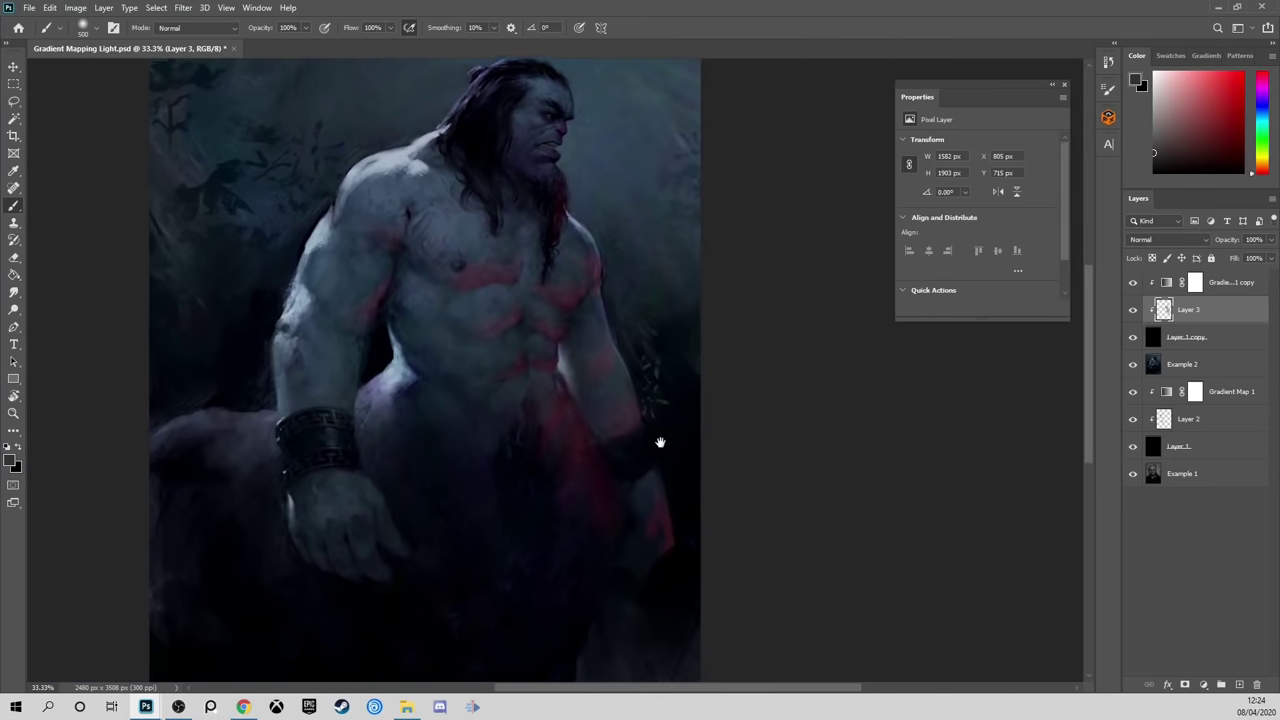
{"action": "key", "text": "bracketleft"}
{"action": "key", "text": "bracketleft"}
{"action": "key", "text": "bracketleft"}
{"action": "key", "text": "bracketleft"}
{"action": "key", "text": "bracketleft"}
{"action": "key", "text": "bracketleft"}
{"action": "key", "text": "bracketleft"}
{"action": "key", "text": "bracketleft"}
{"action": "key", "text": "bracketleft"}
{"action": "key", "text": "bracketleft"}
{"action": "left_click_drag", "start_coordinate": [589, 608], "coordinate": [612, 500]}
Paint small red highlights on the brow ridge and around the eye with a fine brush
{"action": "left_click_drag", "start_coordinate": [553, 121], "coordinate": [496, 381]}
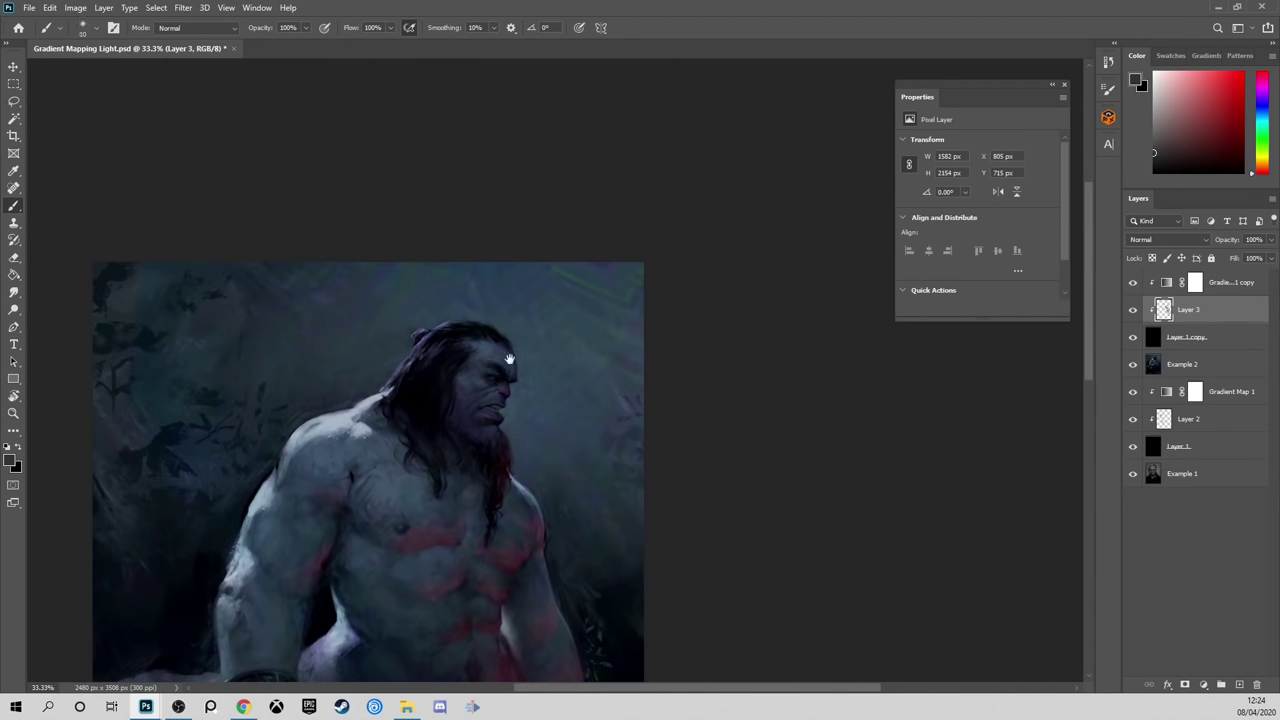
{"action": "scroll", "coordinate": [509, 359], "scroll_direction": "up", "scroll_amount": 2}
{"action": "scroll", "coordinate": [484, 385], "scroll_direction": "up", "scroll_amount": 1}
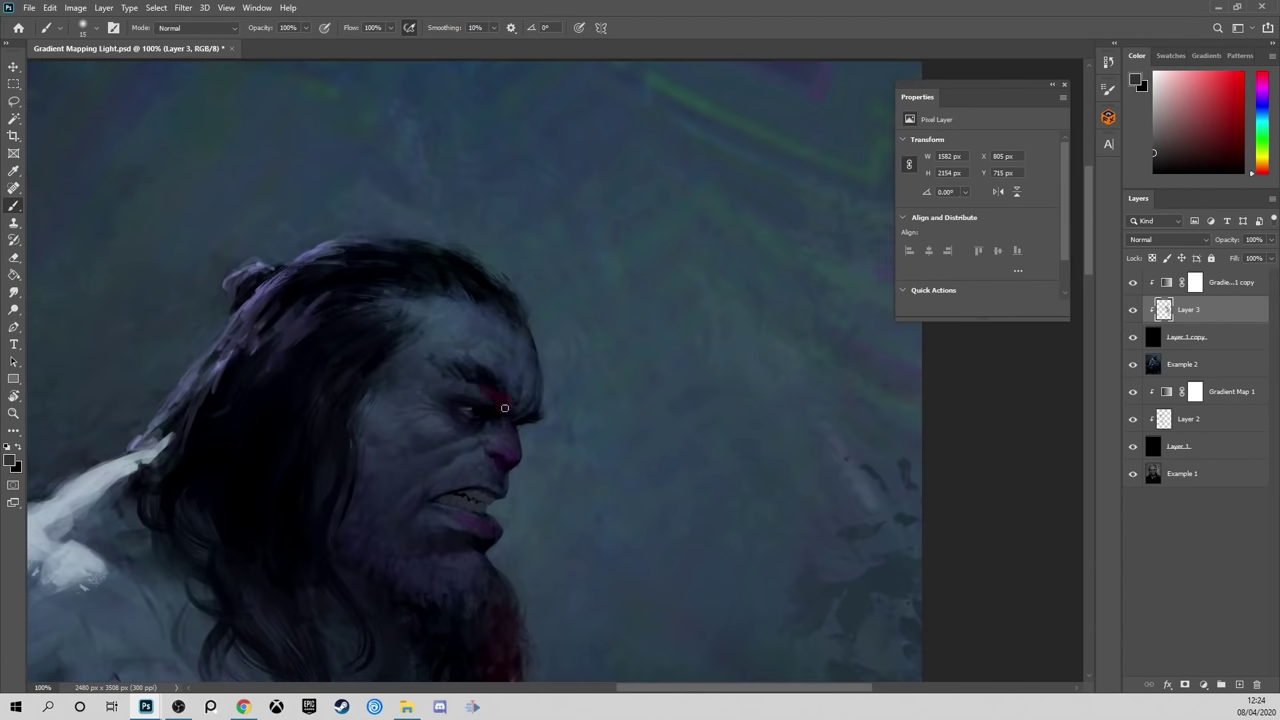
{"action": "left_click_drag", "start_coordinate": [504, 408], "coordinate": [540, 396]}
{"action": "key", "text": "bracketright"}
{"action": "key", "text": "bracketright"}
{"action": "key", "text": "bracketleft"}
{"action": "key", "text": "bracketleft"}
{"action": "left_click_drag", "start_coordinate": [529, 410], "coordinate": [498, 394]}
Add red glow to the nose, cheek, lips and beard on the front of the face, varying the brush size
{"action": "key", "text": "bracketright"}
{"action": "key", "text": "bracketright"}
{"action": "key", "text": "bracketright"}
{"action": "left_click_drag", "start_coordinate": [583, 410], "coordinate": [557, 291]}
{"action": "key", "text": "bracketleft"}
{"action": "key", "text": "bracketleft"}
{"action": "key", "text": "bracketleft"}
{"action": "key", "text": "bracketright"}
{"action": "key", "text": "bracketright"}
{"action": "key", "text": "bracketleft"}
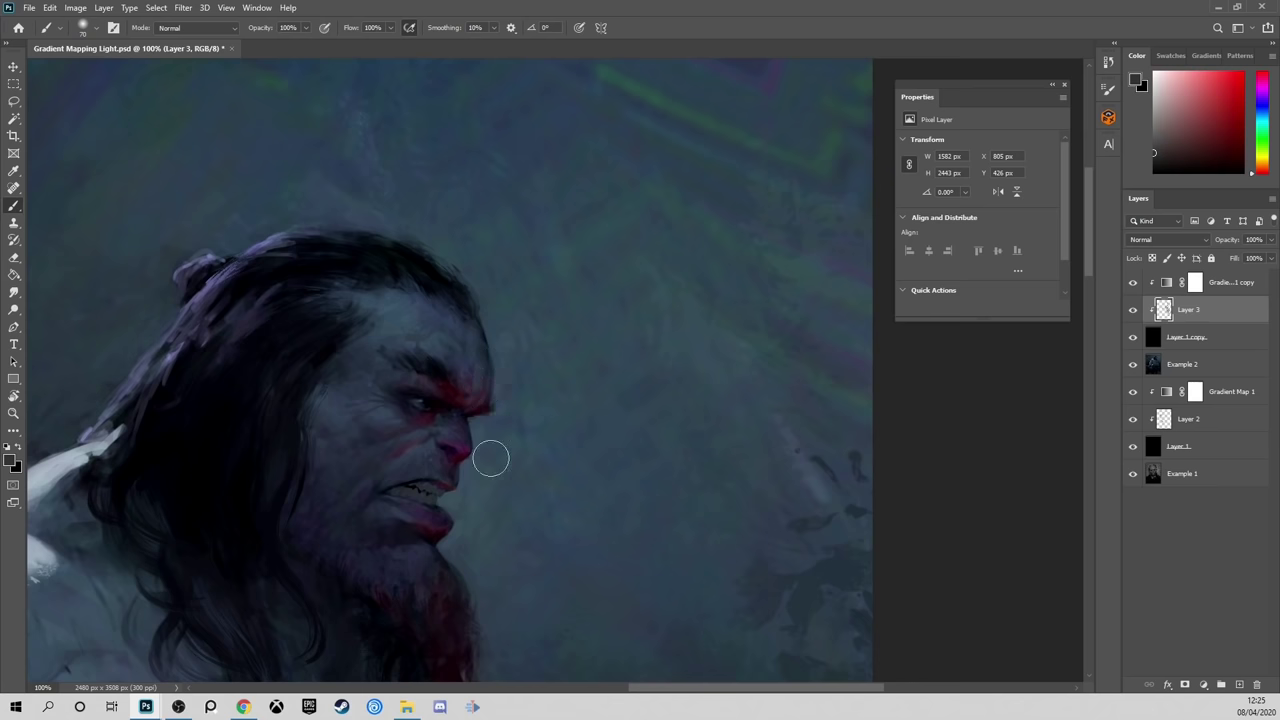
{"action": "key", "text": "bracketleft"}
{"action": "key", "text": "bracketleft"}
{"action": "key", "text": "bracketleft"}
{"action": "key", "text": "bracketleft"}
{"action": "key", "text": "bracketleft"}
{"action": "key", "text": "bracketleft"}
{"action": "key", "text": "bracketleft"}
{"action": "key", "text": "bracketleft"}
{"action": "key", "text": "bracketleft"}
Activate the Dodge Tool and set its size to 100 px for the whole figure
{"action": "scroll", "coordinate": [653, 464], "scroll_direction": "down", "scroll_amount": 3}
{"action": "left_click_drag", "start_coordinate": [692, 484], "coordinate": [671, 260]}
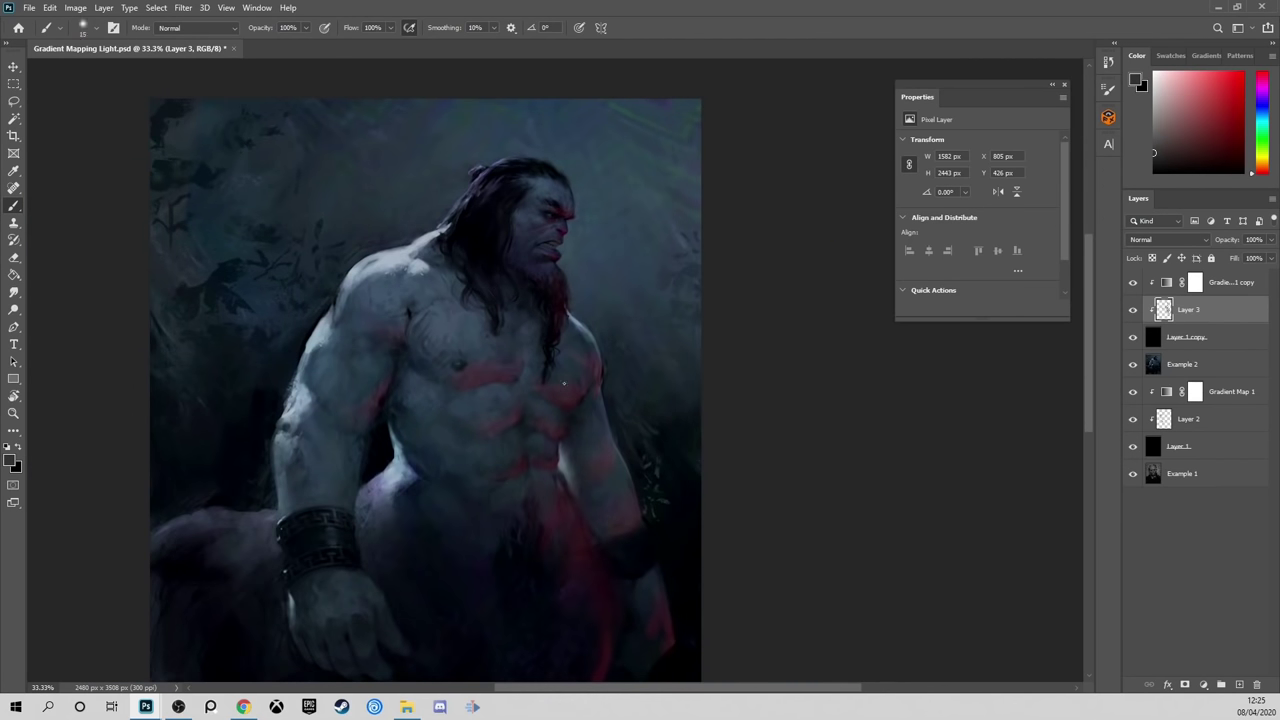
{"action": "left_click", "coordinate": [13, 309]}
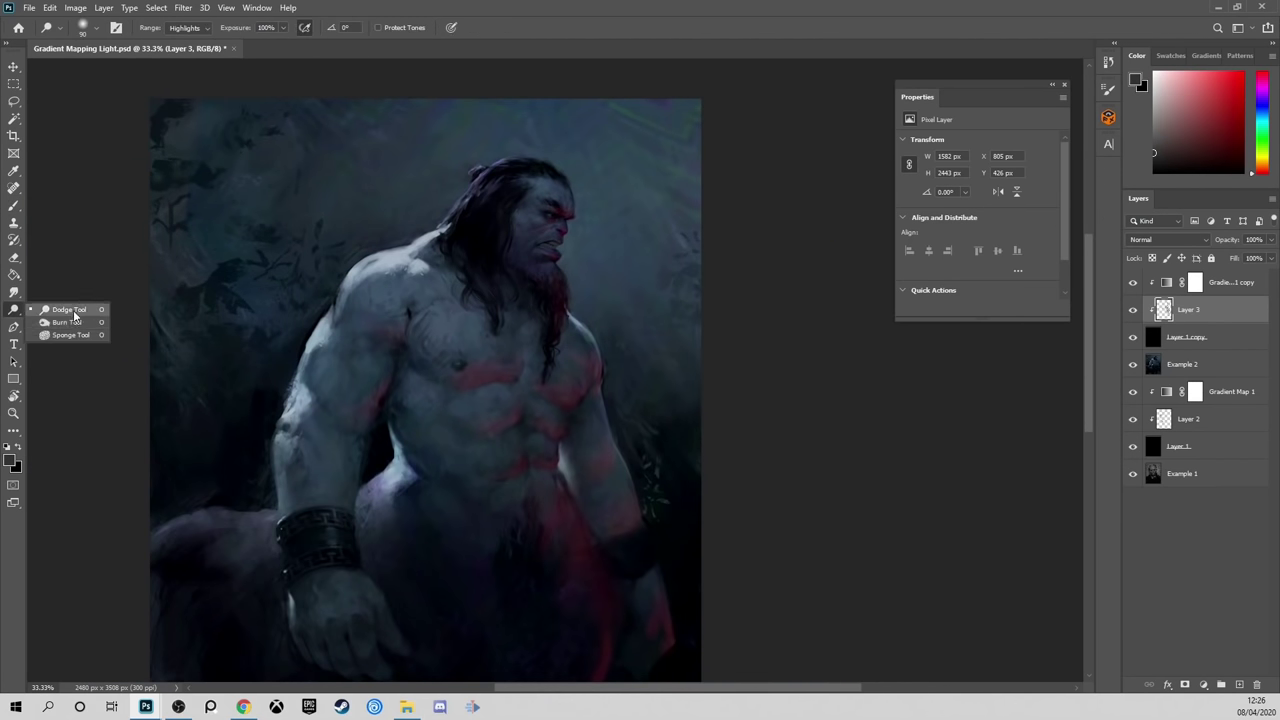
{"action": "left_click", "coordinate": [74, 313]}
{"action": "key", "text": "bracketright"}
{"action": "key", "text": "bracketright"}
{"action": "key", "text": "bracketright"}
{"action": "key", "text": "bracketright"}
{"action": "key", "text": "bracketright"}
{"action": "key", "text": "bracketright"}
{"action": "key", "text": "bracketright"}
{"action": "key", "text": "bracketleft"}
{"action": "key", "text": "bracketleft"}
{"action": "key", "text": "bracketleft"}
{"action": "key", "text": "bracketleft"}
{"action": "key", "text": "bracketleft"}
{"action": "key", "text": "bracketleft"}
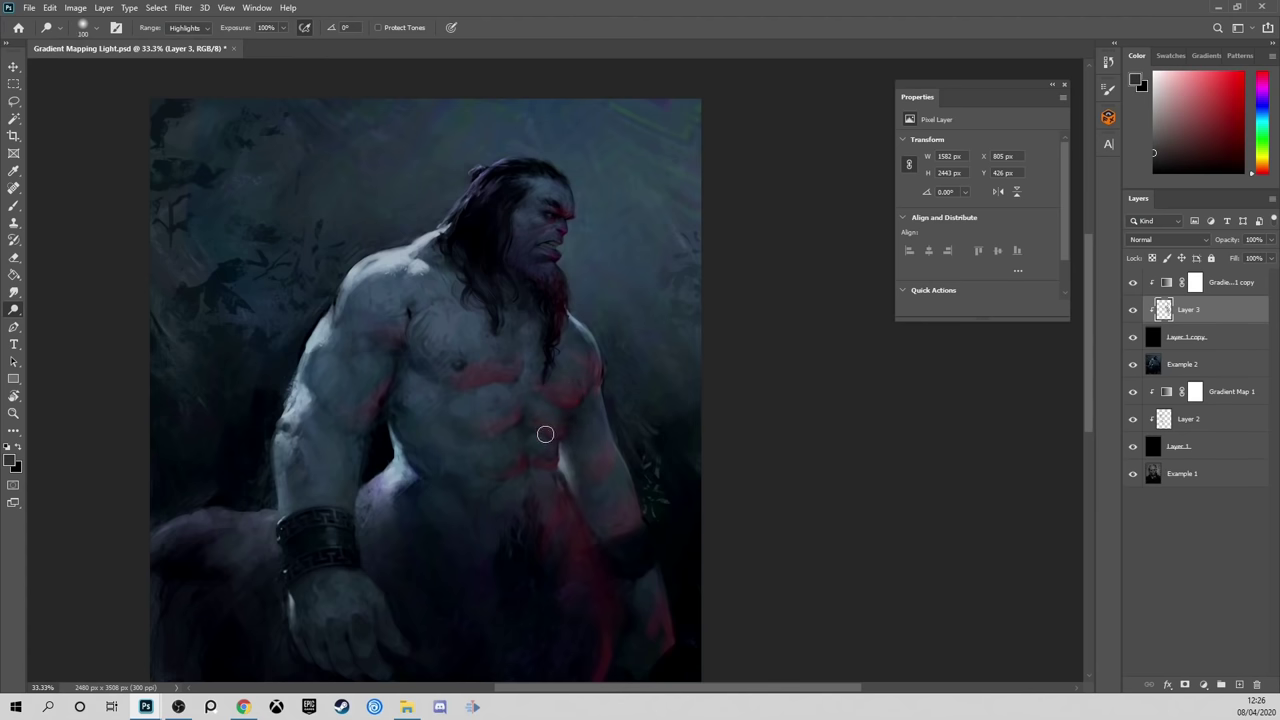
Dodge the red underlights beneath the right abdominal muscles into a brighter glow, and switch back to the Brush
{"action": "key", "text": "bracketright"}
{"action": "key", "text": "bracketright"}
{"action": "key", "text": "bracketright"}
{"action": "key", "text": "bracketright"}
{"action": "key", "text": "bracketright"}
{"action": "key", "text": "bracketright"}
{"action": "key", "text": "b"}
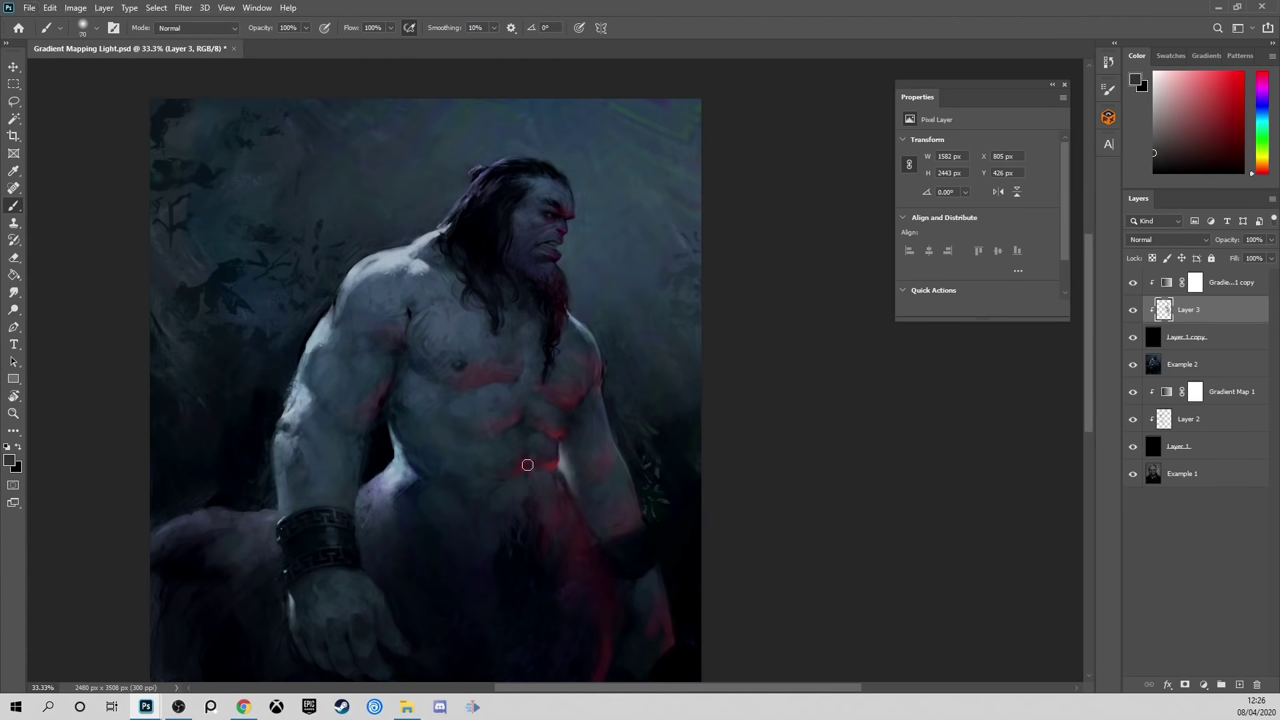
Dodge the red glow down the right hip and thigh, and switch to the Eraser
{"action": "scroll", "coordinate": [527, 465], "scroll_direction": "down", "scroll_amount": 2}
{"action": "key", "text": "o"}
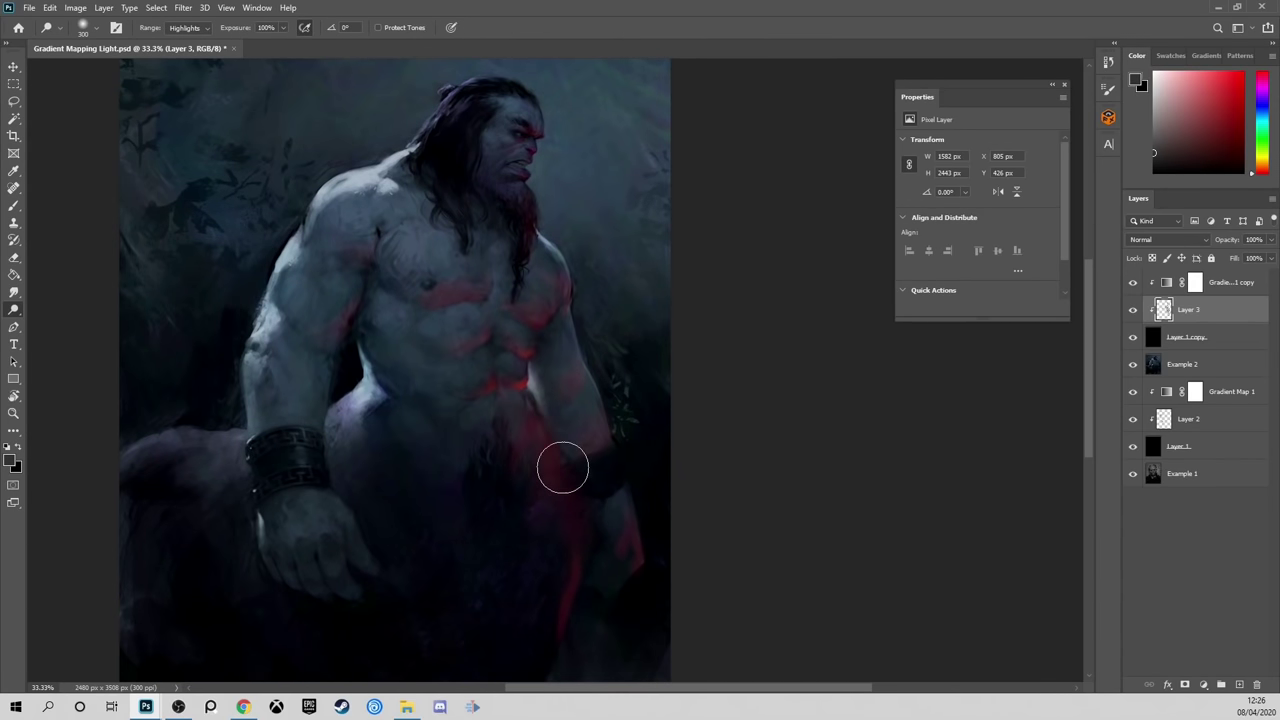
{"action": "left_click_drag", "start_coordinate": [562, 467], "coordinate": [583, 586]}
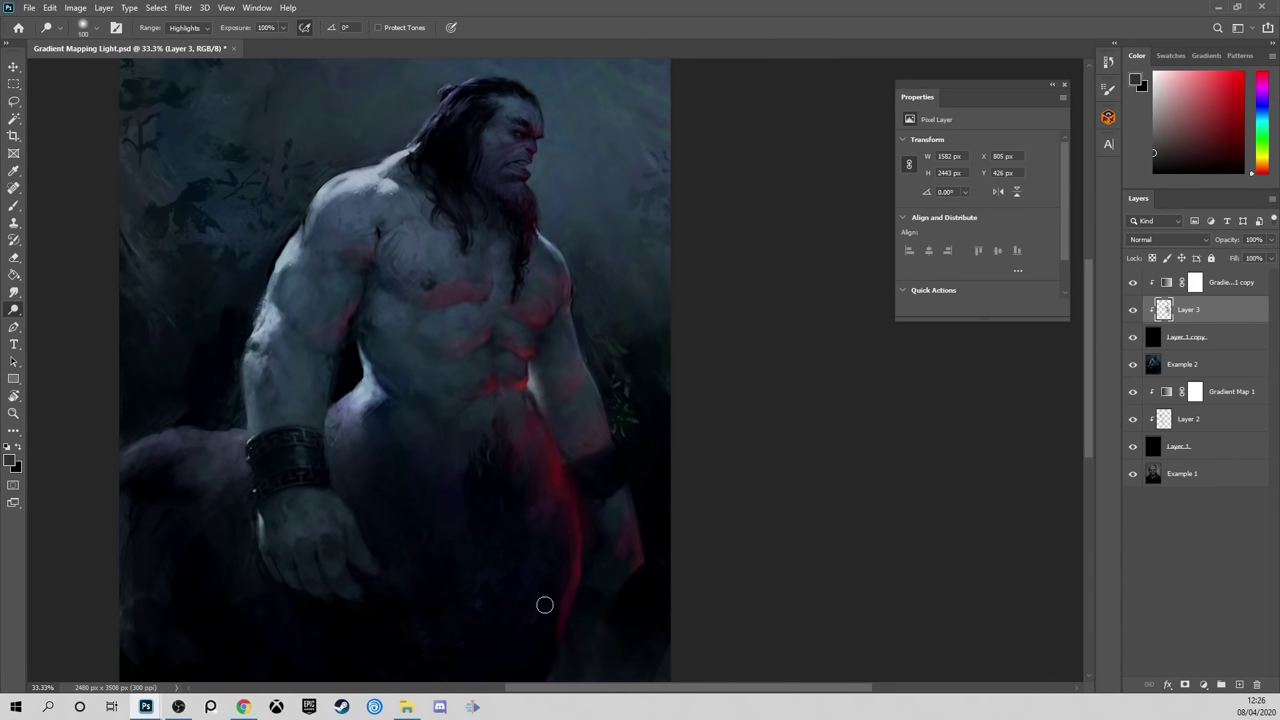
{"action": "key", "text": "e"}
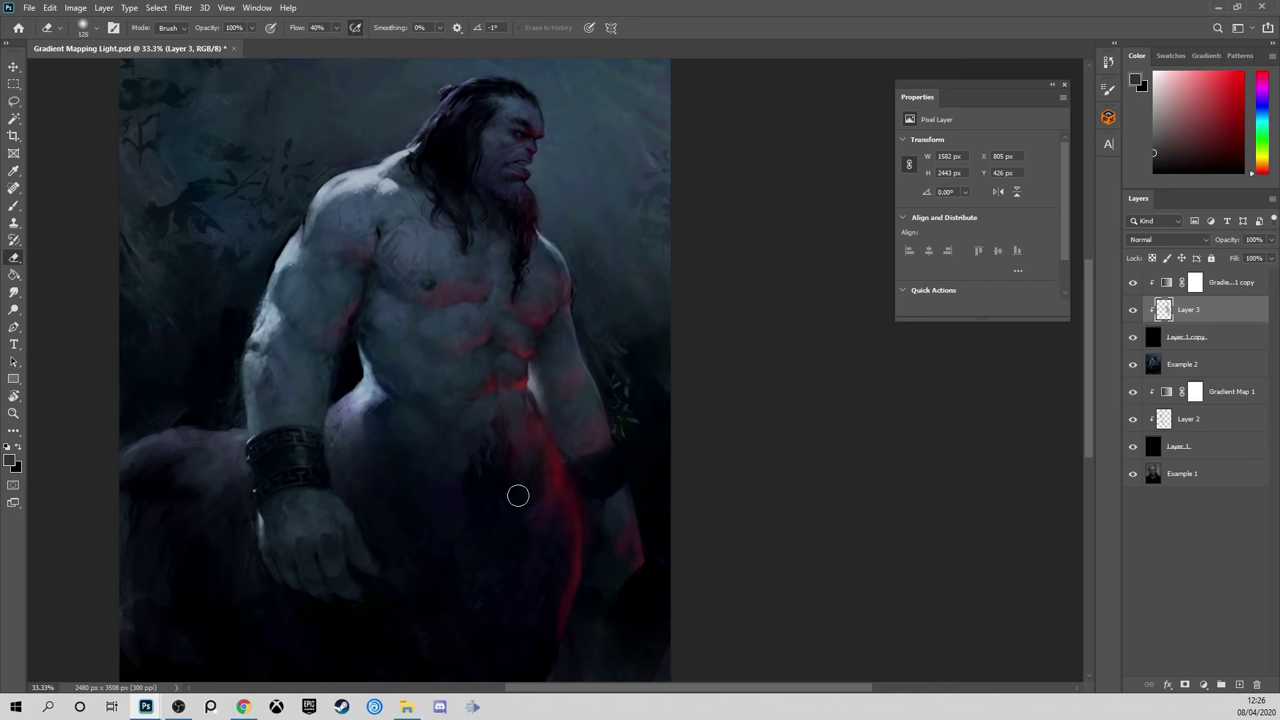
Dodge the red glows on the right pectoral, shoulder and forearm with a large 300 px or wider tip
{"action": "key", "text": "o"}
{"action": "mouse_move", "coordinate": [549, 325]}
{"action": "left_mouse_down"}
{"action": "mouse_move", "coordinate": [566, 331]}
{"action": "mouse_move", "coordinate": [579, 283]}
{"action": "left_mouse_up"}
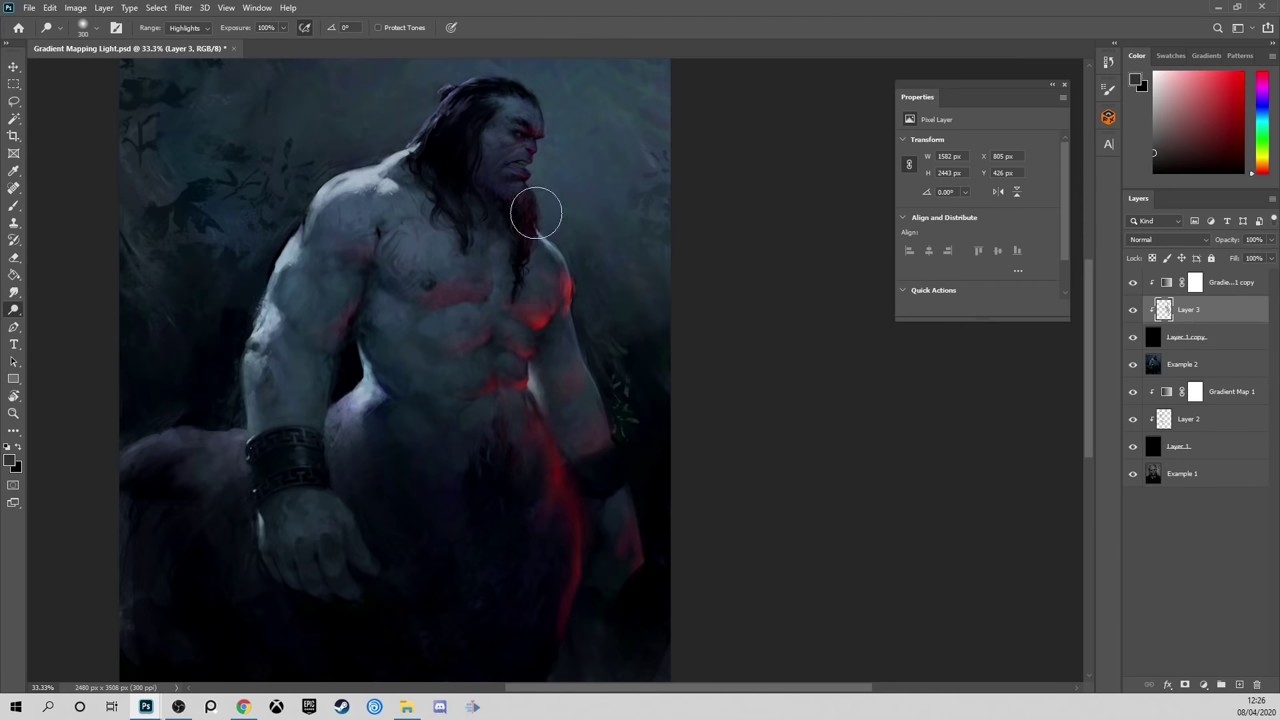
{"action": "key", "text": "["}
{"action": "key", "text": "]"}
{"action": "key", "text": "]"}
{"action": "key", "text": "]"}
{"action": "left_click_drag", "start_coordinate": [594, 400], "coordinate": [616, 446]}
Dodge the red glows under the left pectoral and beside the left armpit with a tip of at least 100 px
{"action": "left_click_drag", "start_coordinate": [721, 310], "coordinate": [695, 431]}
{"action": "key", "text": "["}
{"action": "key", "text": "["}
{"action": "key", "text": "["}
{"action": "key", "text": "["}
{"action": "key", "text": "["}
{"action": "key", "text": "["}
{"action": "key", "text": "["}
{"action": "key", "text": "["}
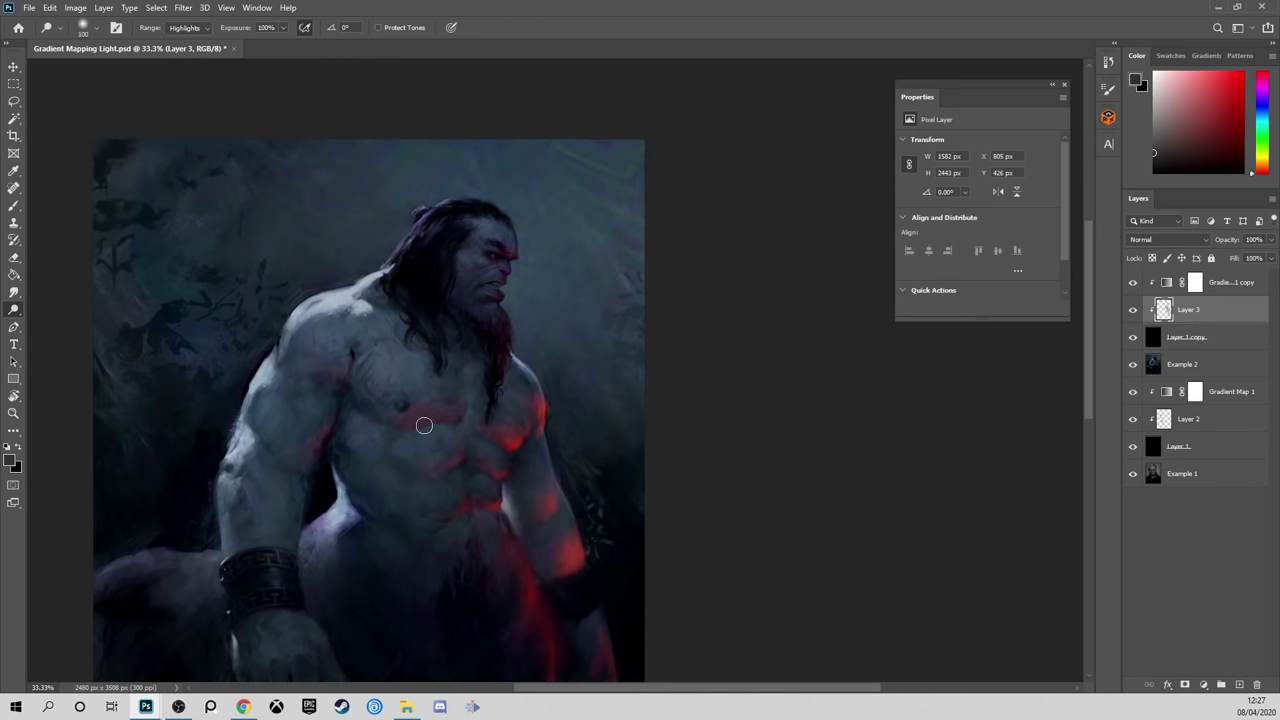
{"action": "key", "text": "]"}
{"action": "key", "text": "]"}
{"action": "left_click_drag", "start_coordinate": [449, 426], "coordinate": [466, 403]}
{"action": "left_click_drag", "start_coordinate": [343, 376], "coordinate": [358, 379]}
Reduce the Dodge Tool to 40 px and dodge the red glow along the figure's brow
{"action": "left_click_drag", "start_coordinate": [589, 359], "coordinate": [556, 420]}
{"action": "scroll", "coordinate": [471, 316], "scroll_direction": "up", "scroll_amount": 2}
{"action": "key", "text": "["}
{"action": "key", "text": "["}
{"action": "key", "text": "["}
{"action": "key", "text": "["}
{"action": "key", "text": "["}
{"action": "key", "text": "["}
{"action": "key", "text": "["}
{"action": "key", "text": "["}
{"action": "left_click_drag", "start_coordinate": [434, 358], "coordinate": [443, 352]}
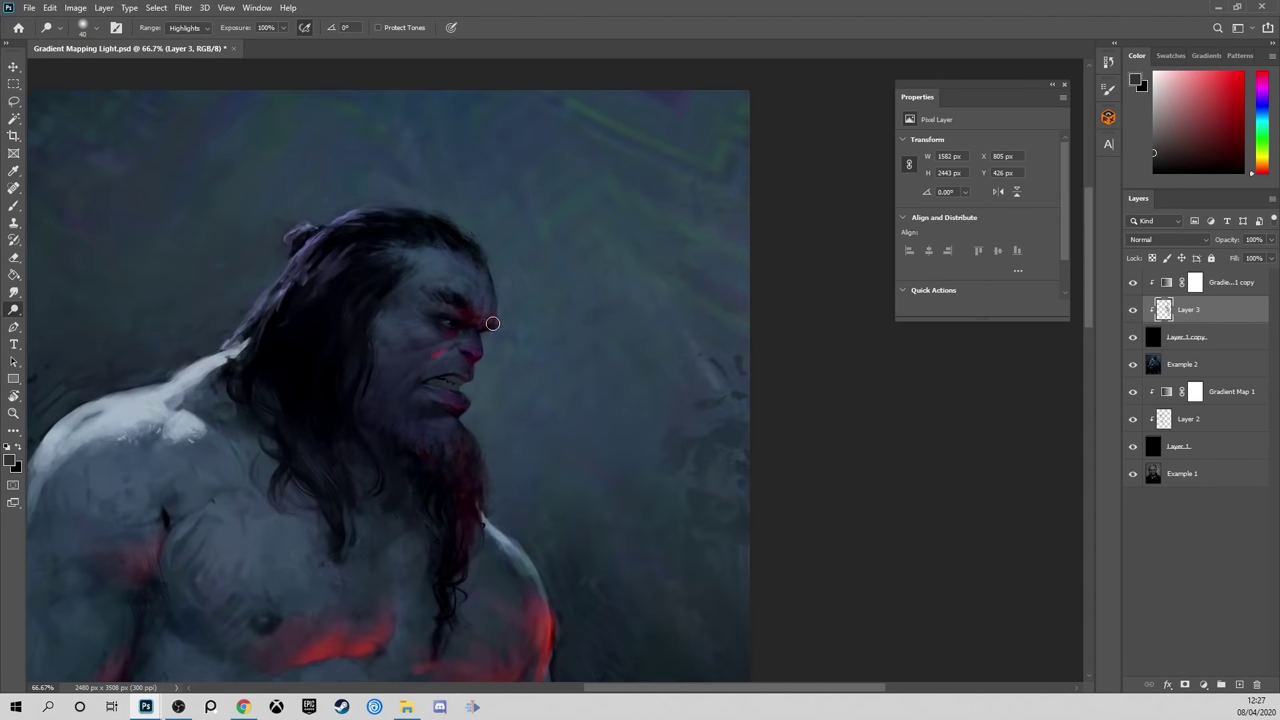
Paint fine glowing red highlights on the brow, nose tip, lips and beard edge with a small light grey Brush
{"action": "key", "text": "b"}
{"action": "key", "text": "x"}
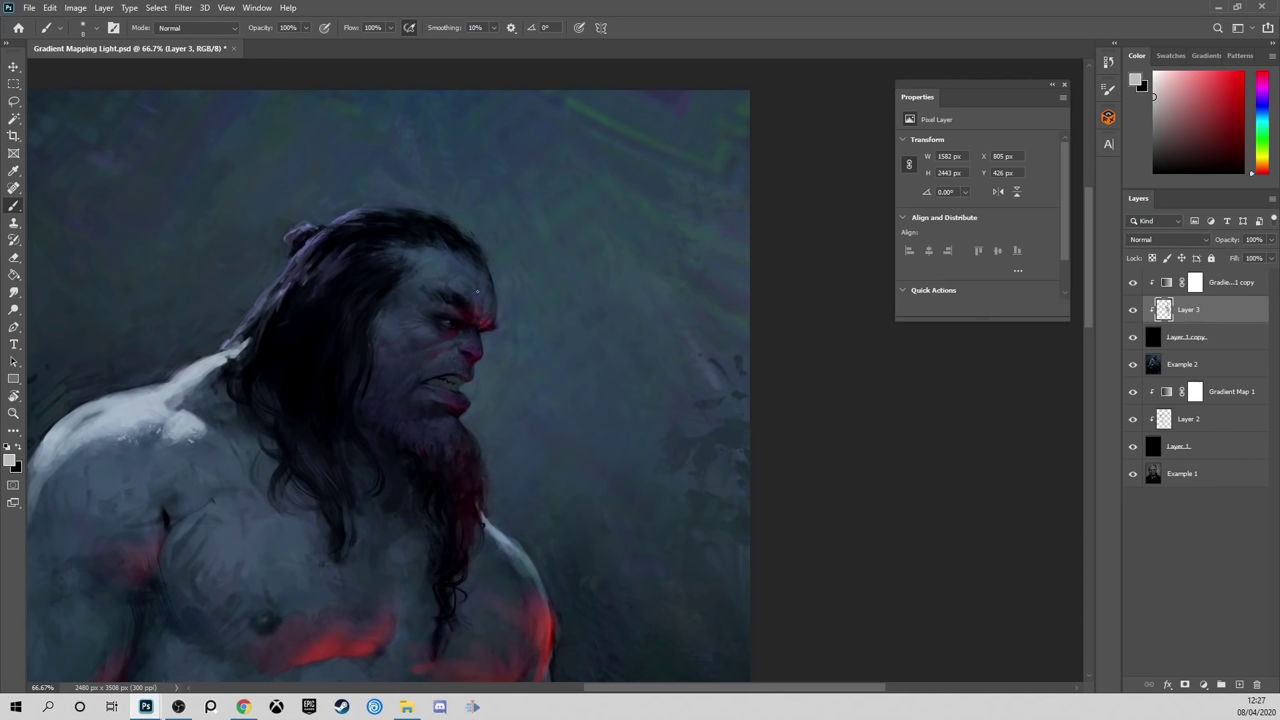
{"action": "key", "text": "bracketright"}
{"action": "key", "text": "bracketright"}
{"action": "key", "text": "bracketright"}
{"action": "key", "text": "bracketright"}
{"action": "scroll", "coordinate": [495, 370], "scroll_direction": "up", "scroll_amount": 2}
{"action": "key", "text": "bracketleft"}
{"action": "key", "text": "bracketleft"}
{"action": "key", "text": "bracketleft"}
{"action": "mouse_move", "coordinate": [563, 406]}
{"action": "left_mouse_down"}
{"action": "mouse_move", "coordinate": [686, 480]}
{"action": "mouse_move", "coordinate": [619, 456]}
{"action": "mouse_move", "coordinate": [590, 339]}
{"action": "left_mouse_up"}
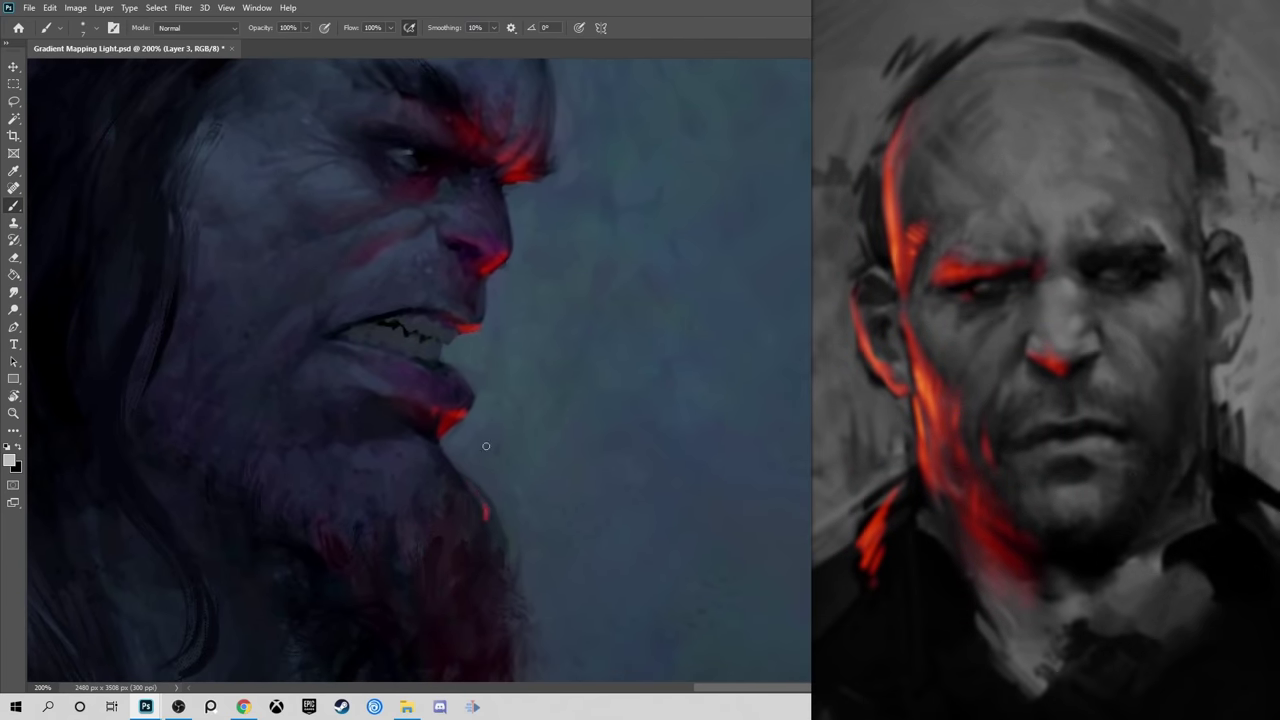
{"action": "left_click_drag", "start_coordinate": [486, 446], "coordinate": [510, 544]}
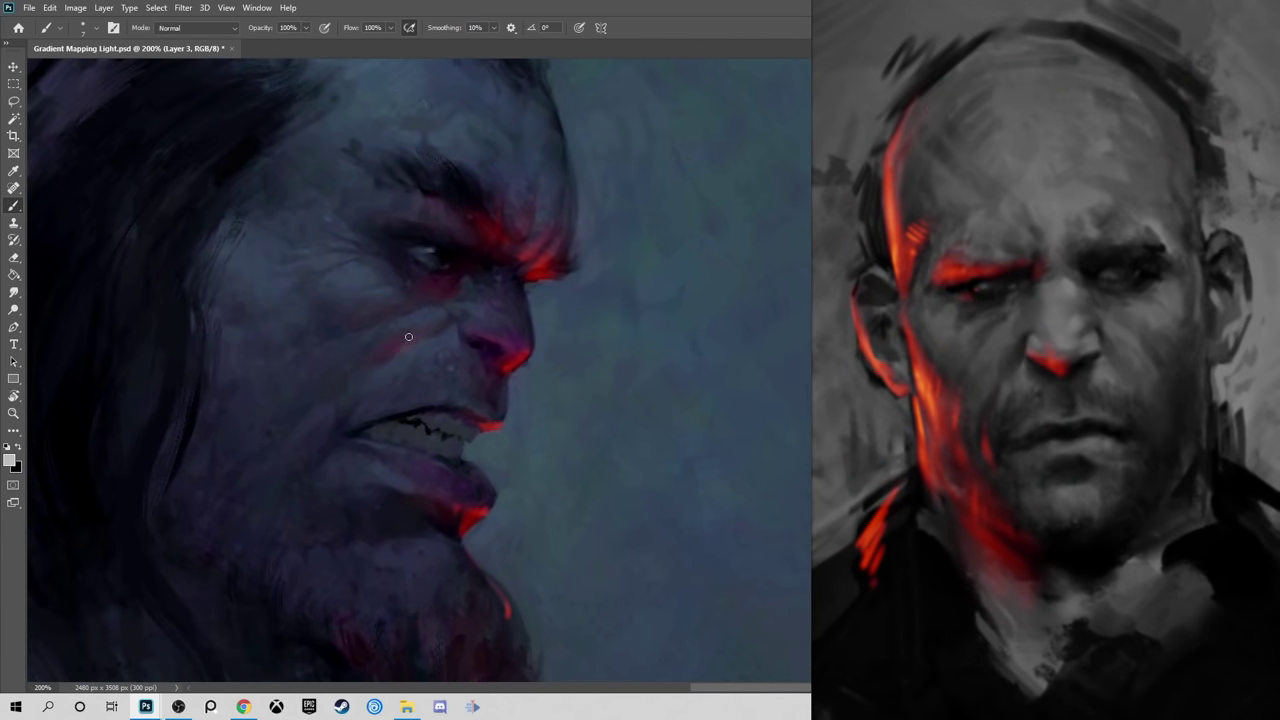
{"action": "mouse_move", "coordinate": [413, 334]}
{"action": "left_mouse_down"}
{"action": "mouse_move", "coordinate": [384, 361]}
{"action": "mouse_move", "coordinate": [411, 338]}
{"action": "left_mouse_up"}
{"action": "key", "text": "ctrl+z"}
Strengthen the red glow at the tip of the brow with a larger brush
{"action": "key", "text": "ctrl+minus"}
{"action": "key", "text": "ctrl+minus"}
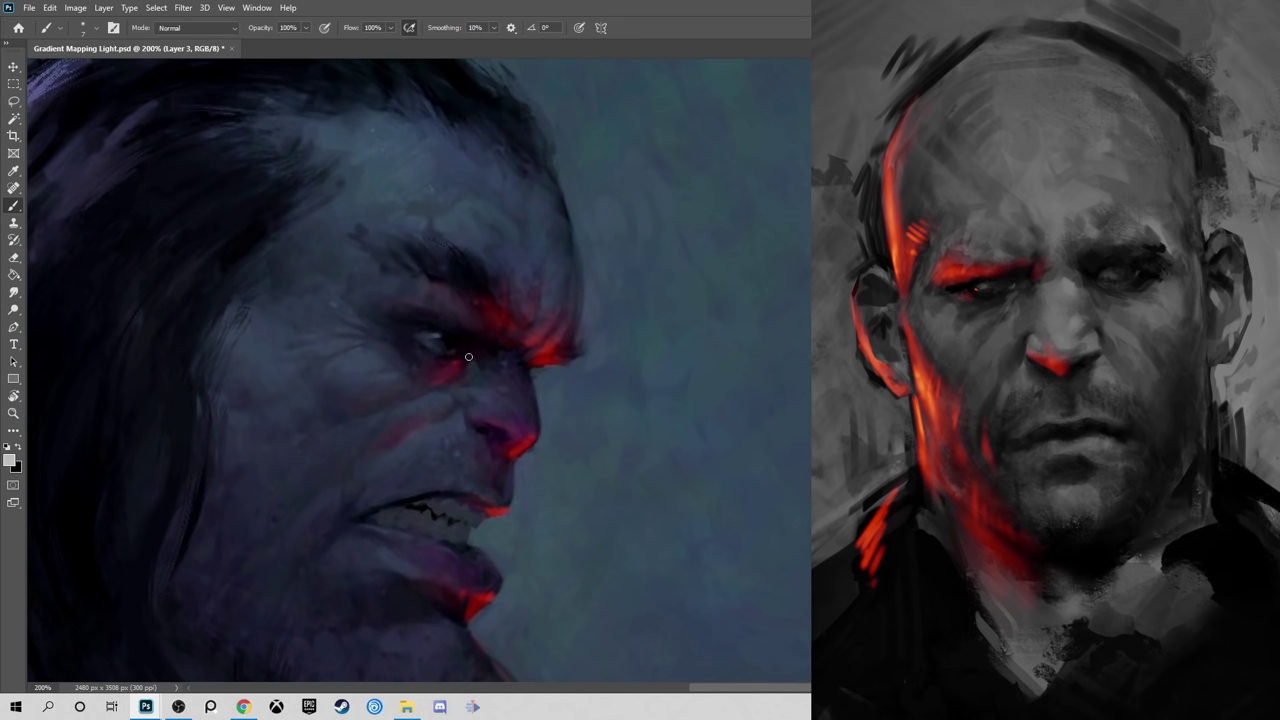
{"action": "key", "text": "bracketright"}
{"action": "key", "text": "bracketright"}
{"action": "key", "text": "bracketright"}
{"action": "left_click_drag", "start_coordinate": [545, 364], "coordinate": [558, 361]}
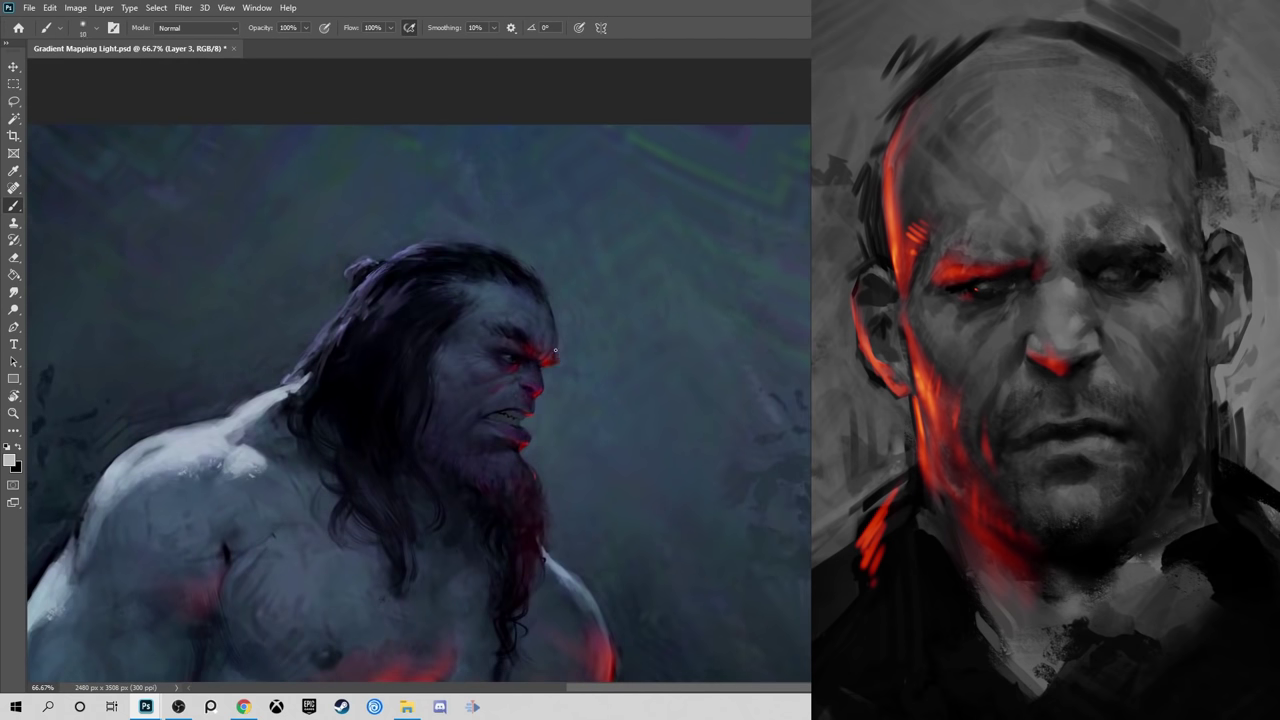
Brighten the accents around the eye and brow edge with a small brush in white
{"action": "key", "text": "ctrl+plus"}
{"action": "key", "text": "ctrl+plus"}
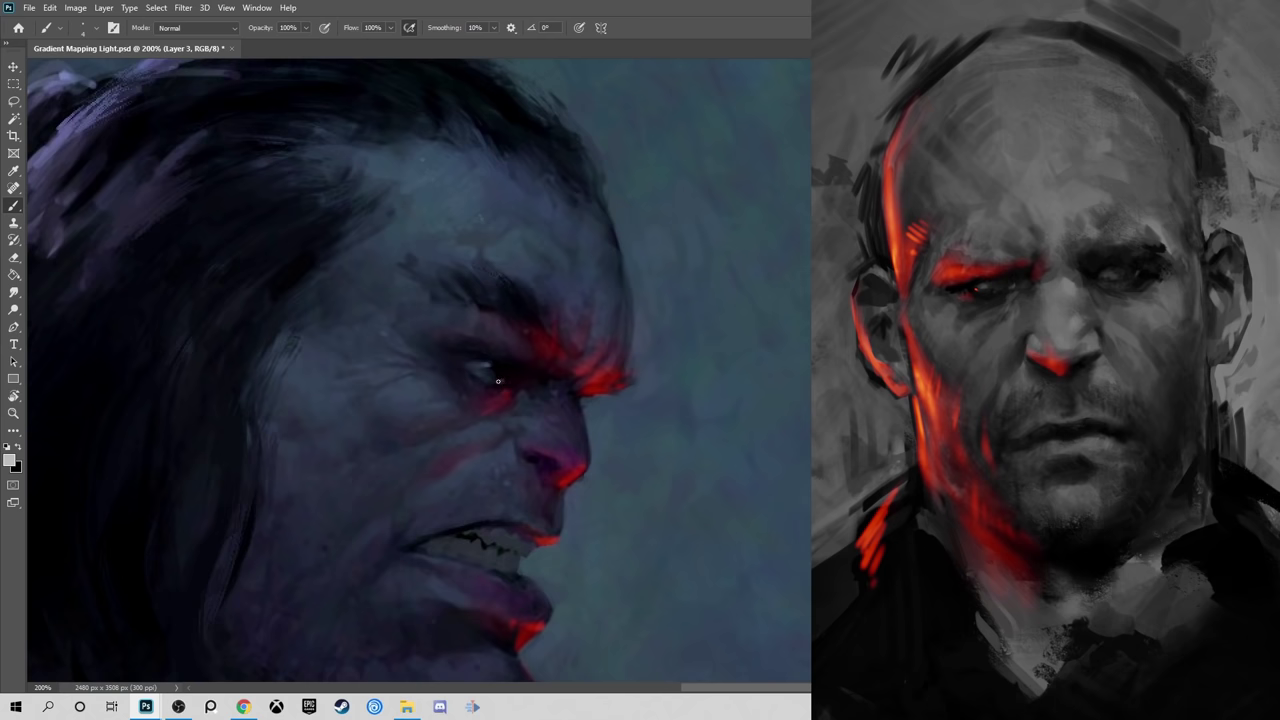
{"action": "key", "text": "ctrl+minus"}
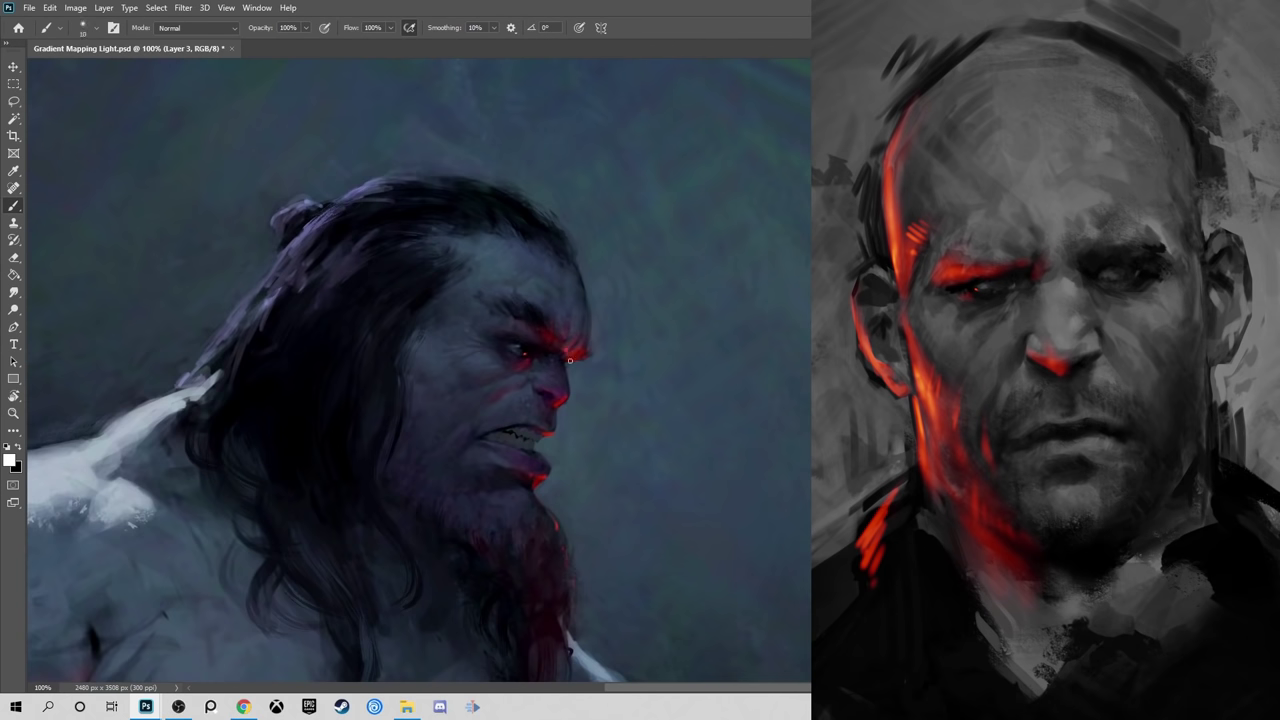
{"action": "scroll", "coordinate": [663, 313], "scroll_direction": "down", "scroll_amount": 2}
{"action": "left_click_drag", "start_coordinate": [556, 354], "coordinate": [518, 355]}
{"action": "left_click", "coordinate": [545, 359], "text": "alt"}
{"action": "left_click_drag", "start_coordinate": [620, 482], "coordinate": [637, 406]}
Sample a mid grey and paint glowing accents under the pectorals and along the abdominal muscles
{"action": "left_click", "coordinate": [482, 555], "text": "alt"}
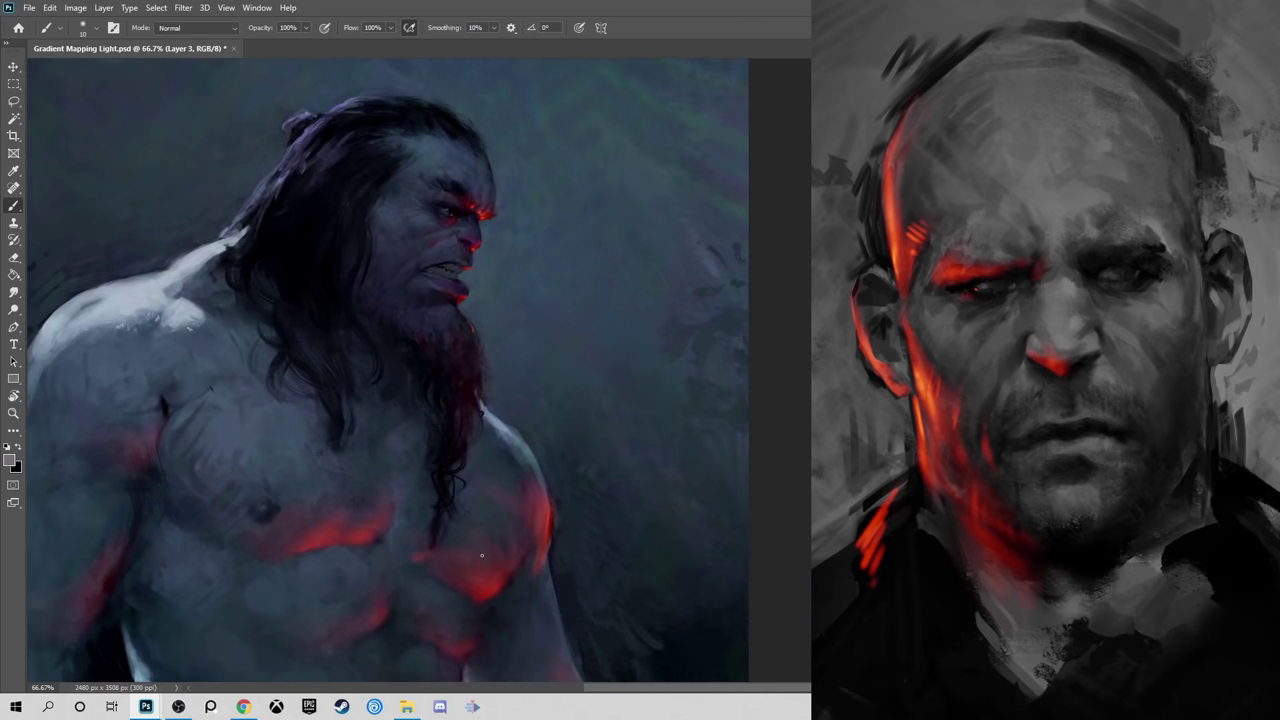
{"action": "scroll", "coordinate": [465, 515], "scroll_direction": "down", "scroll_amount": 4}
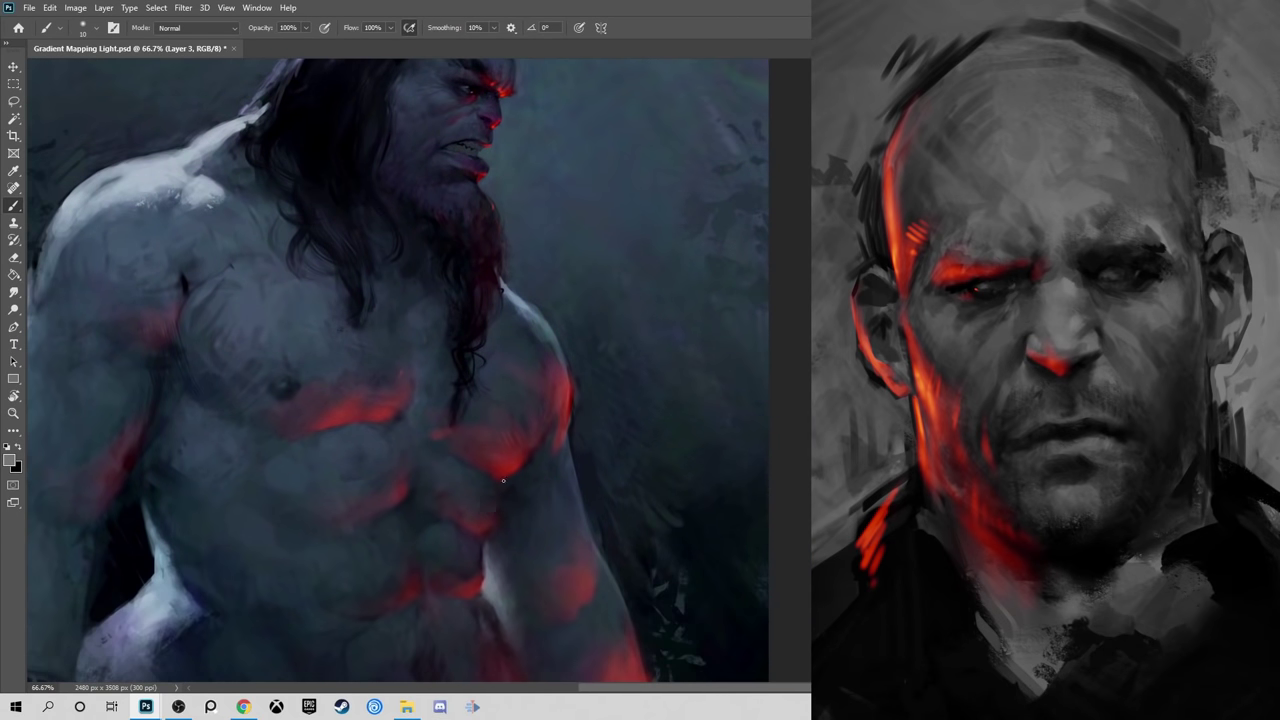
{"action": "scroll", "coordinate": [503, 481], "scroll_direction": "down", "scroll_amount": 2}
{"action": "left_click_drag", "start_coordinate": [475, 487], "coordinate": [372, 520]}
{"action": "left_click_drag", "start_coordinate": [449, 534], "coordinate": [609, 562]}
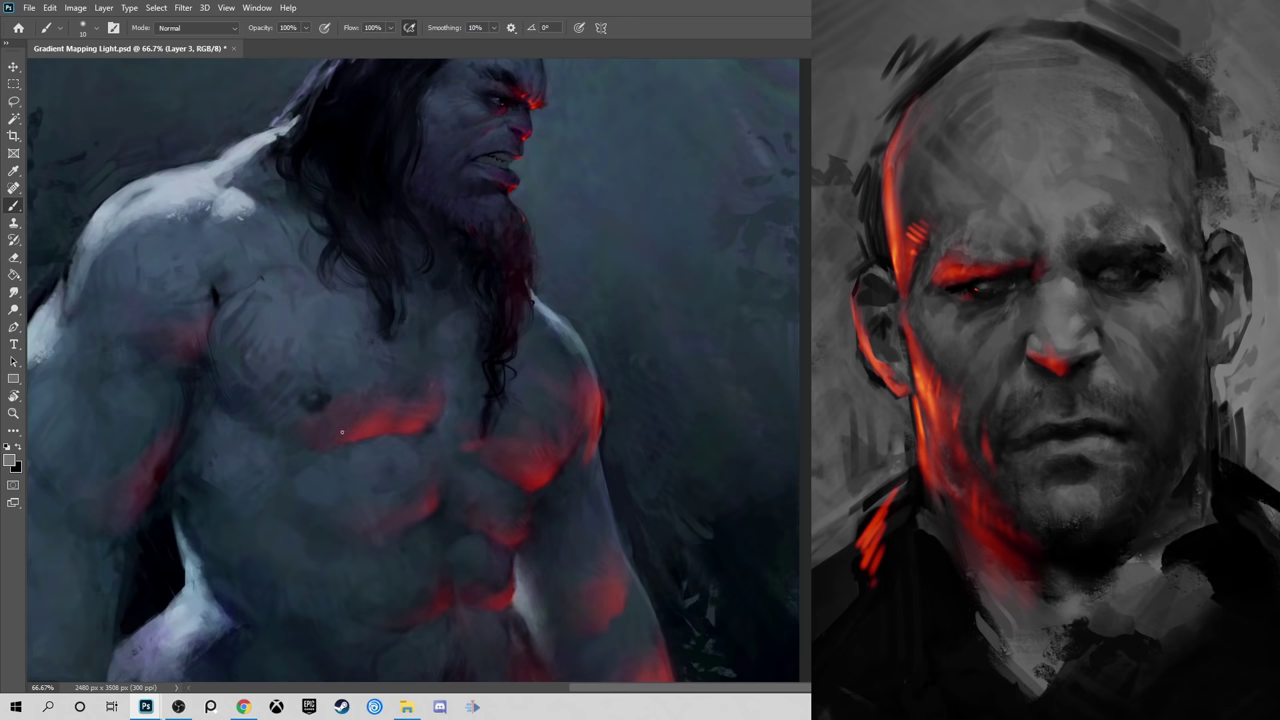
{"action": "mouse_move", "coordinate": [388, 534]}
{"action": "left_mouse_down"}
{"action": "mouse_move", "coordinate": [377, 443]}
{"action": "mouse_move", "coordinate": [380, 523]}
{"action": "left_mouse_up"}
Sample a grey tone and set the soft brush to 25 px for the glow on the lips and beard
{"action": "left_click", "coordinate": [684, 465], "text": "alt"}
{"action": "scroll", "coordinate": [684, 464], "scroll_direction": "down", "scroll_amount": 2}
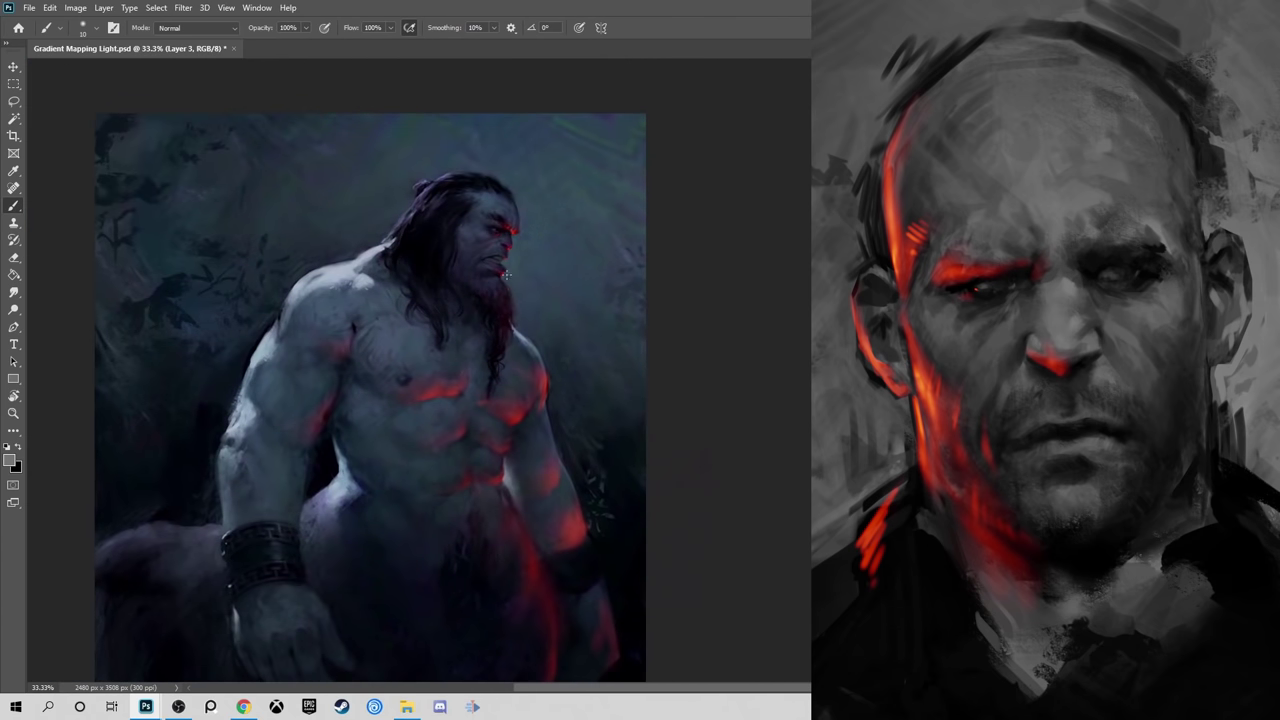
{"action": "key", "text": "bracketleft"}
{"action": "key", "text": "bracketleft"}
{"action": "key", "text": "bracketleft"}
{"action": "key", "text": "bracketleft"}
{"action": "key", "text": "bracketleft"}
{"action": "key", "text": "bracketleft"}
{"action": "key", "text": "bracketleft"}
{"action": "key", "text": "bracketleft"}
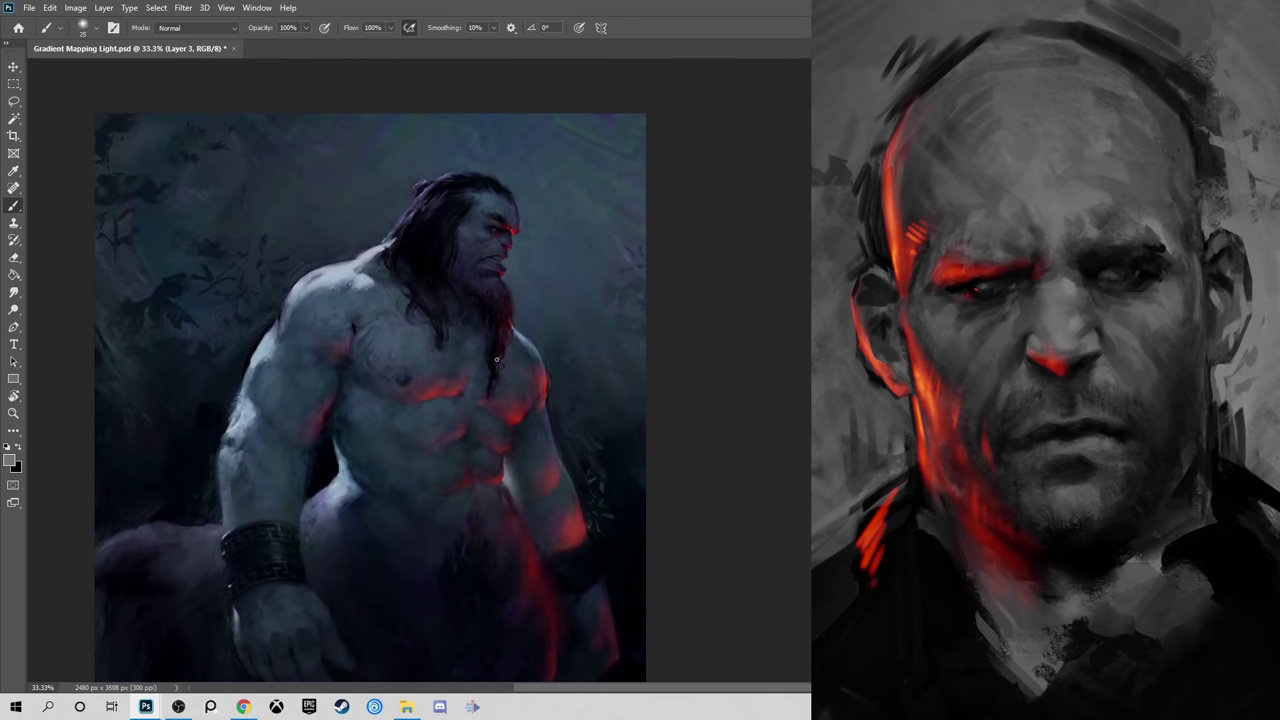